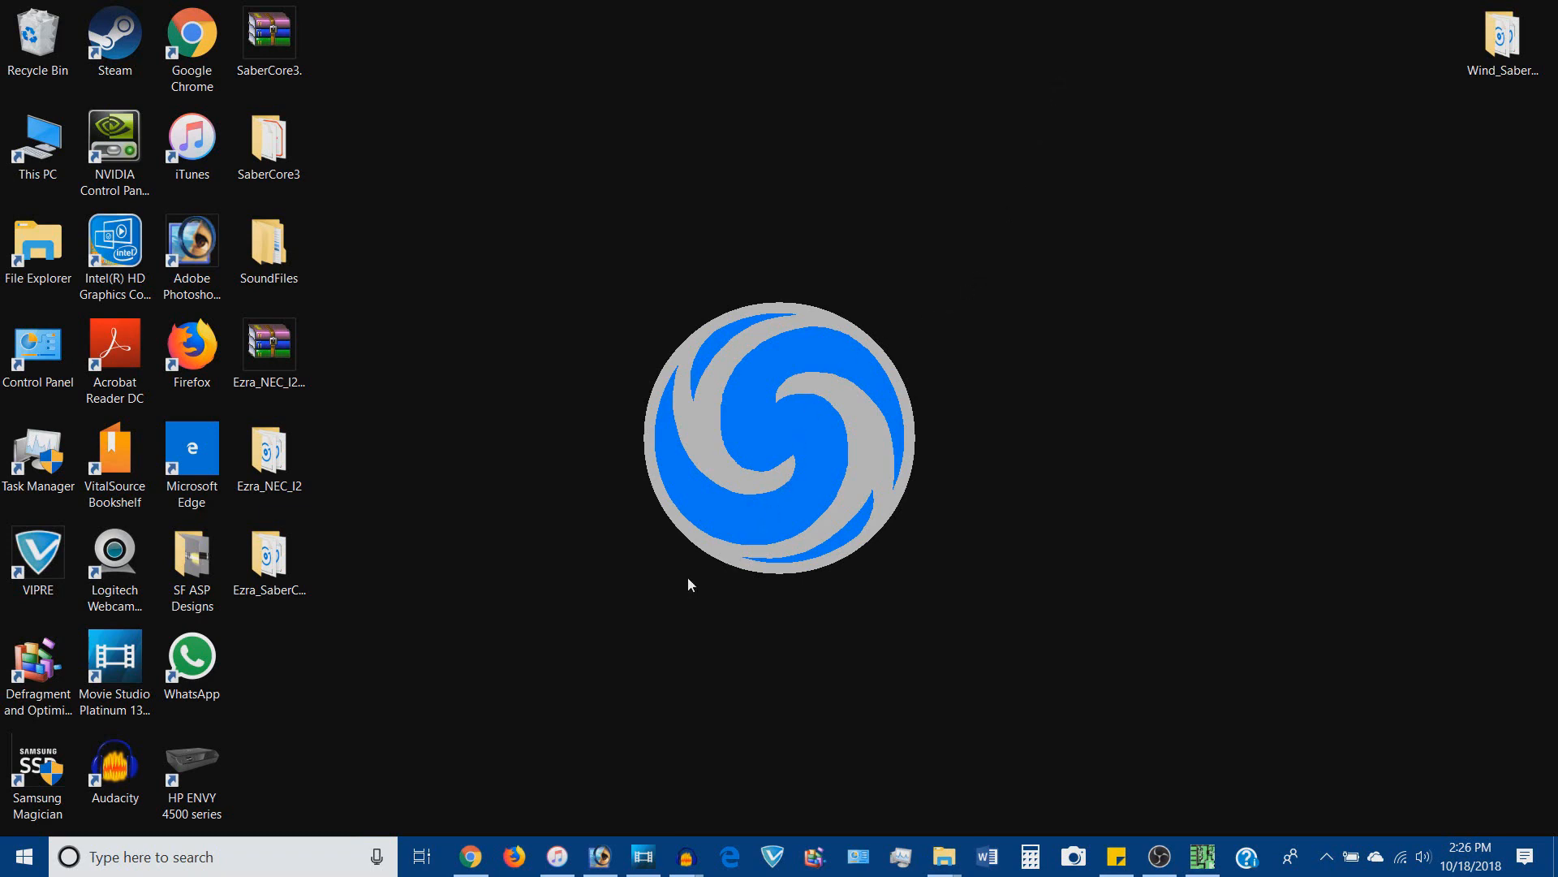
- Switch to Chrome and view the Saberfont categories for saber fonts optimized for NEC by era
click(470, 856)
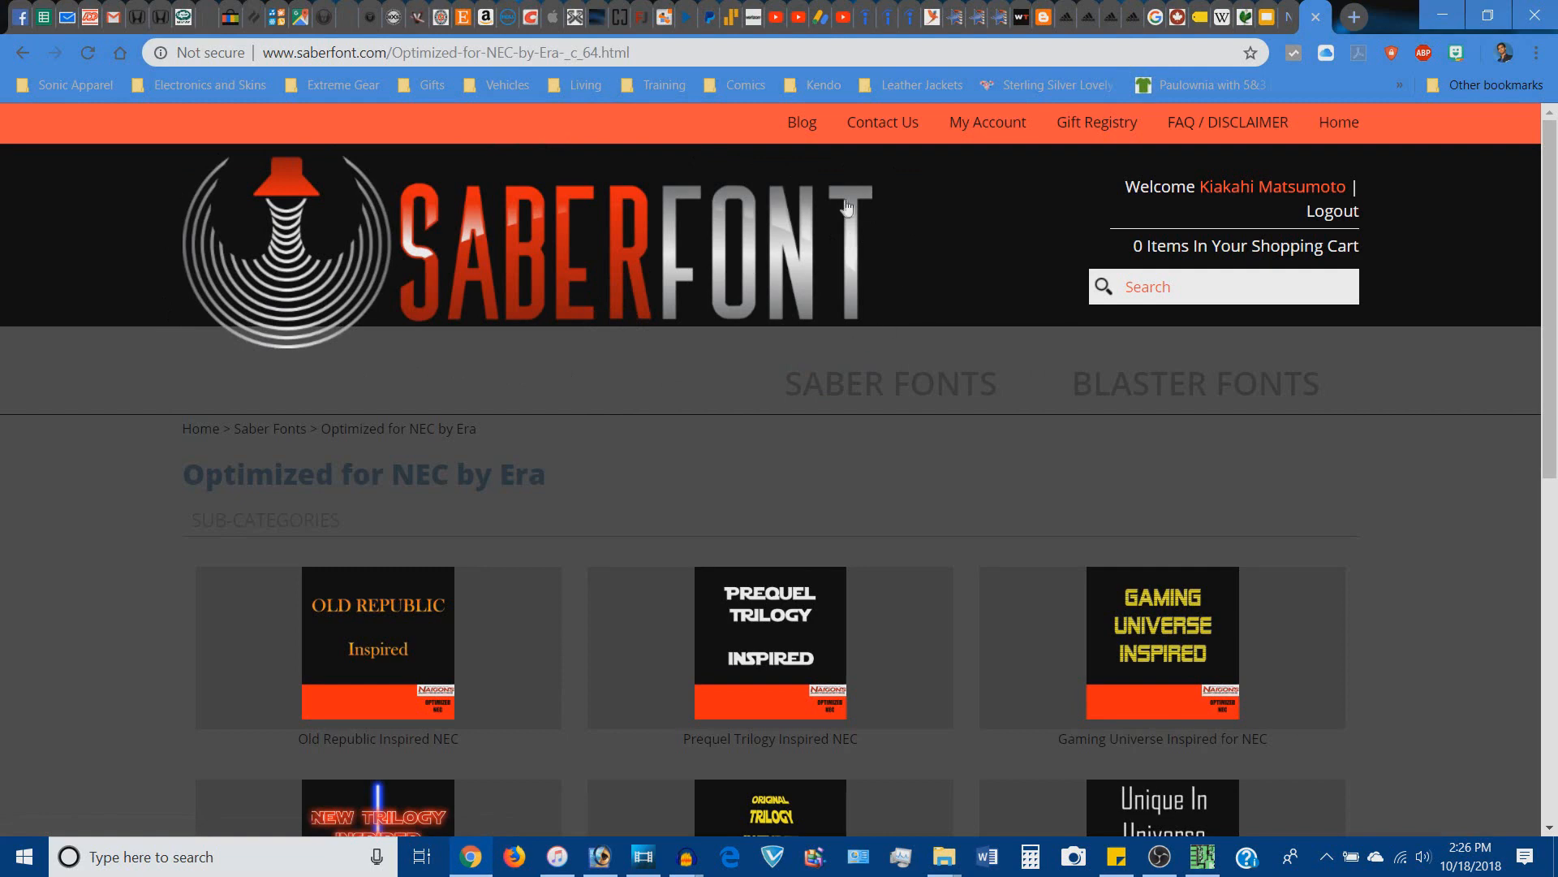
scroll(888, 276, down, 1)
scroll(889, 281, up, 1)
scroll(703, 362, down, 1)
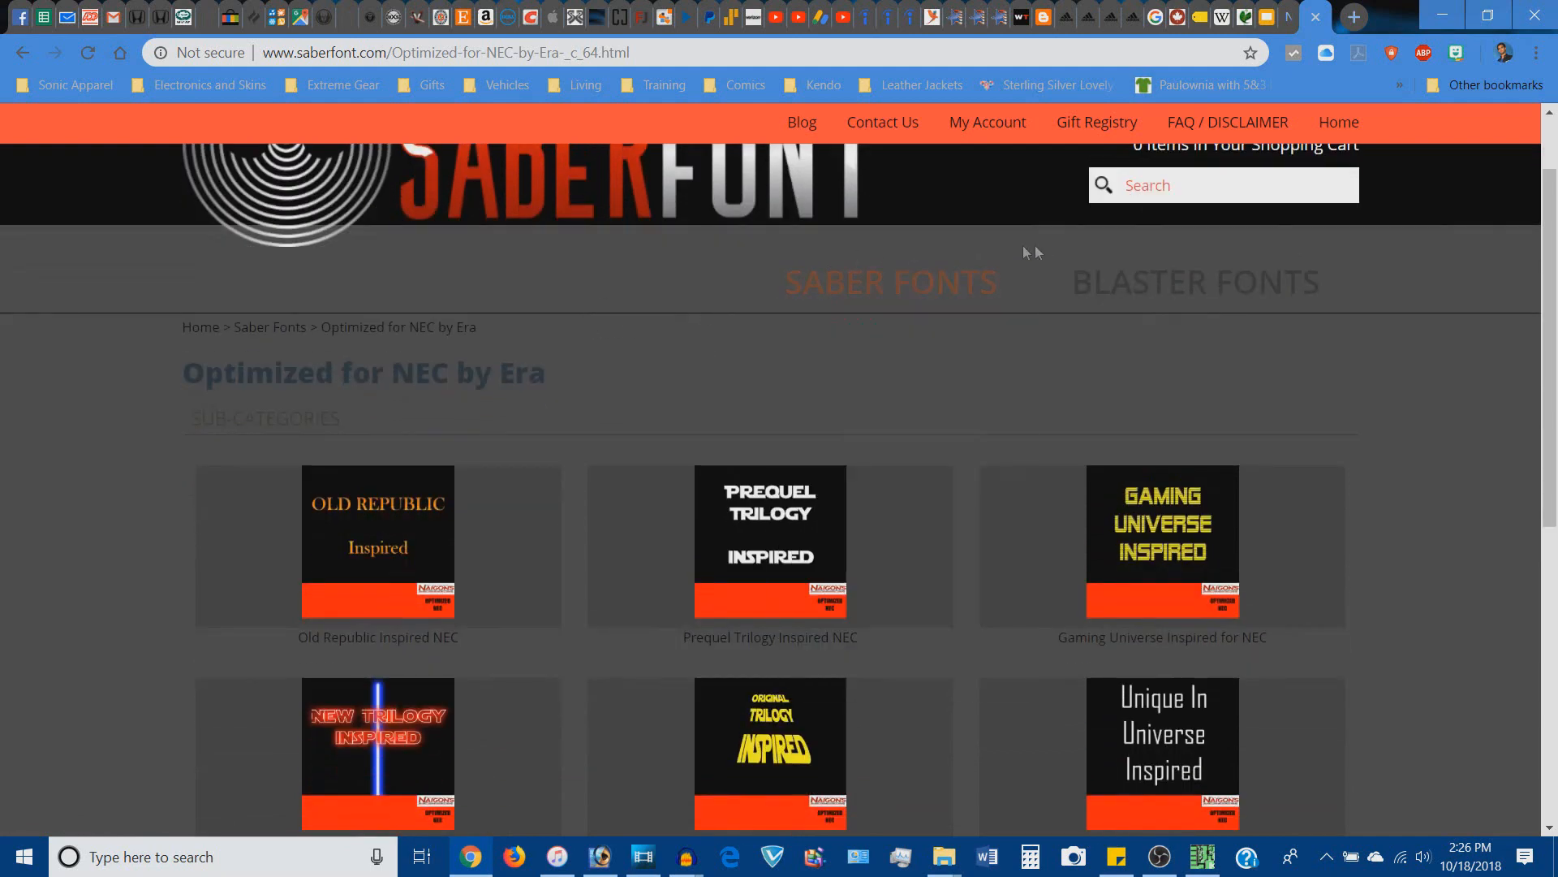
mouse_move(893, 284)
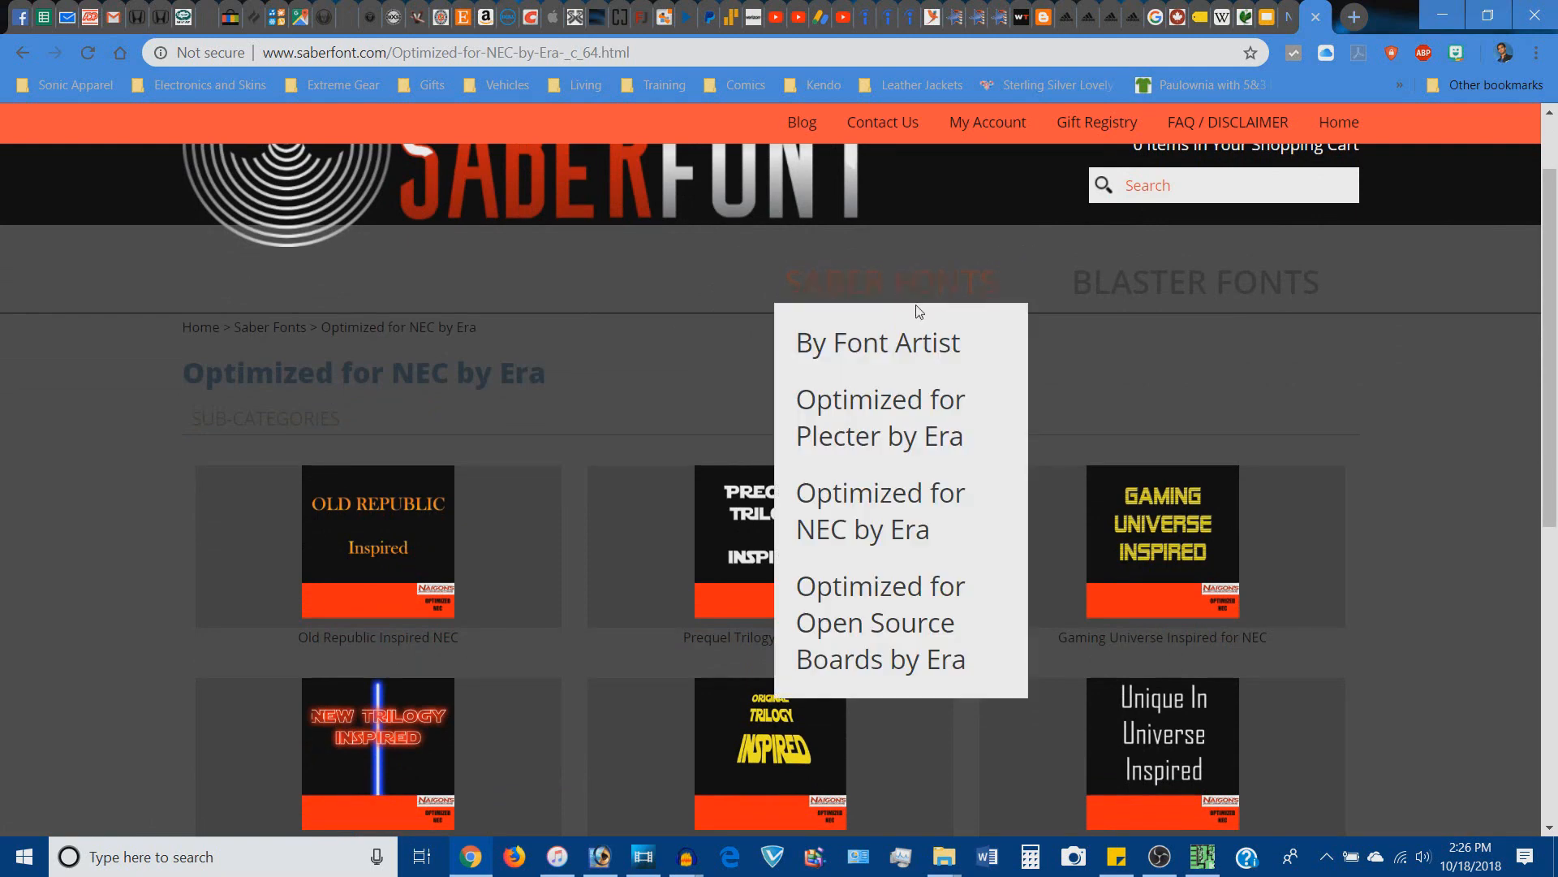
click(946, 532)
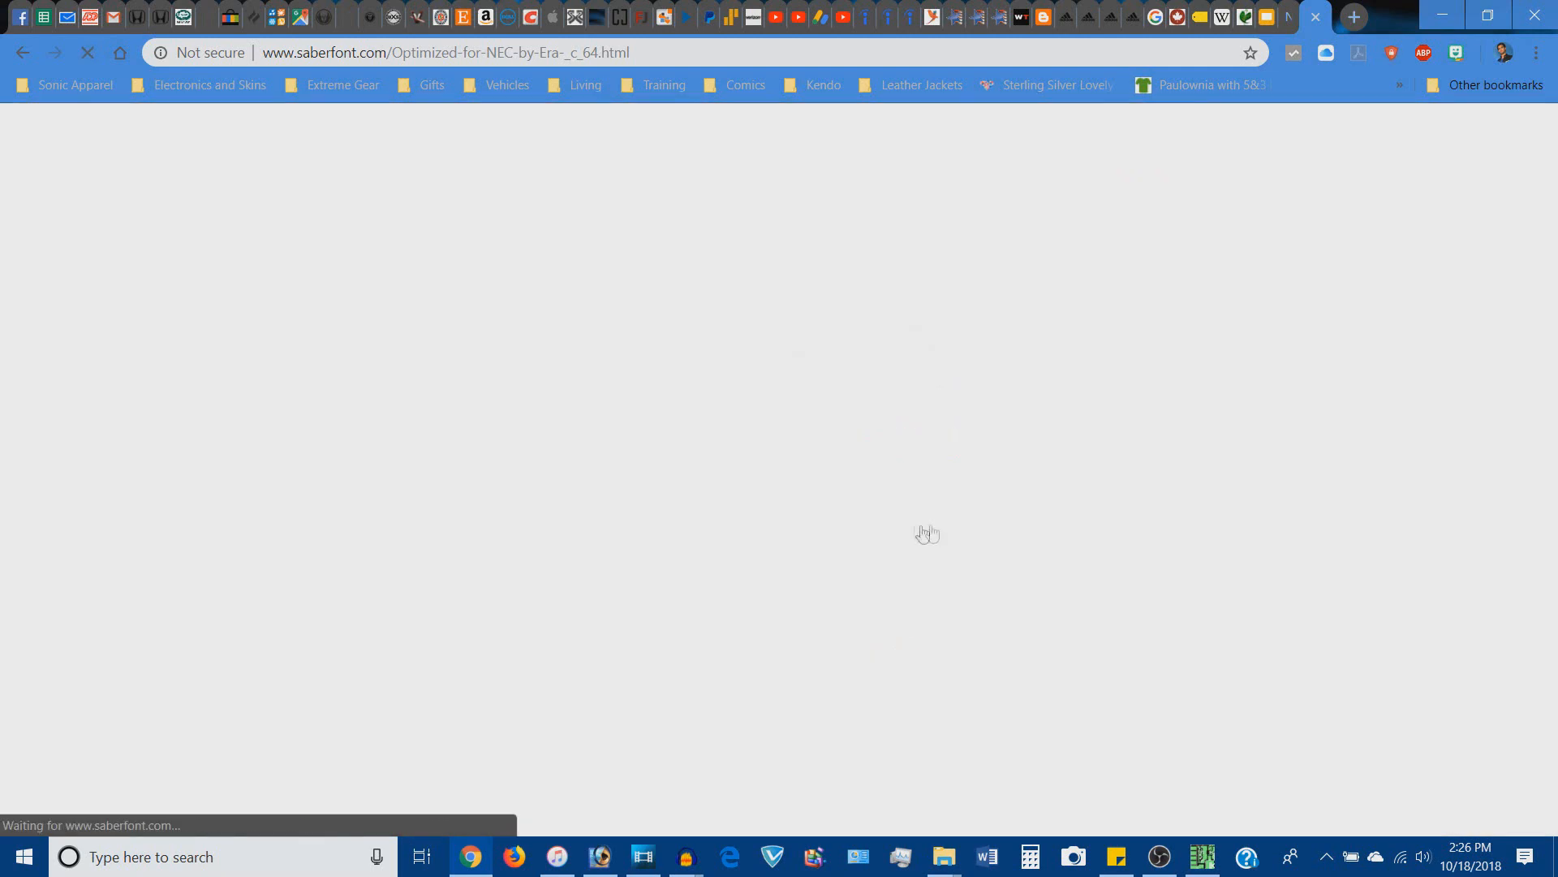
scroll(635, 461, down, 5)
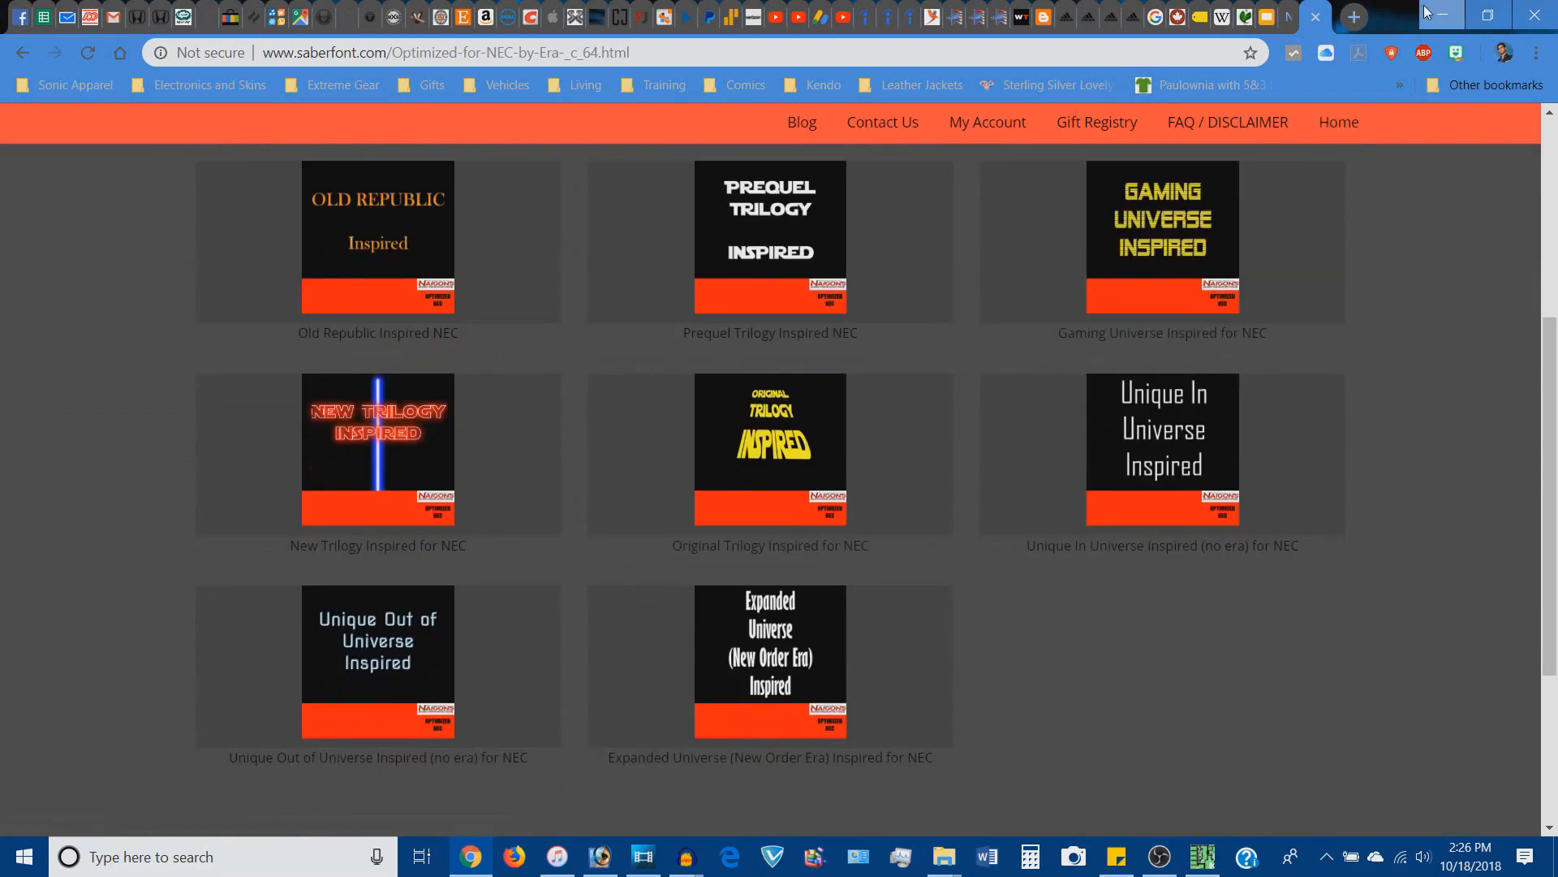
click(1442, 15)
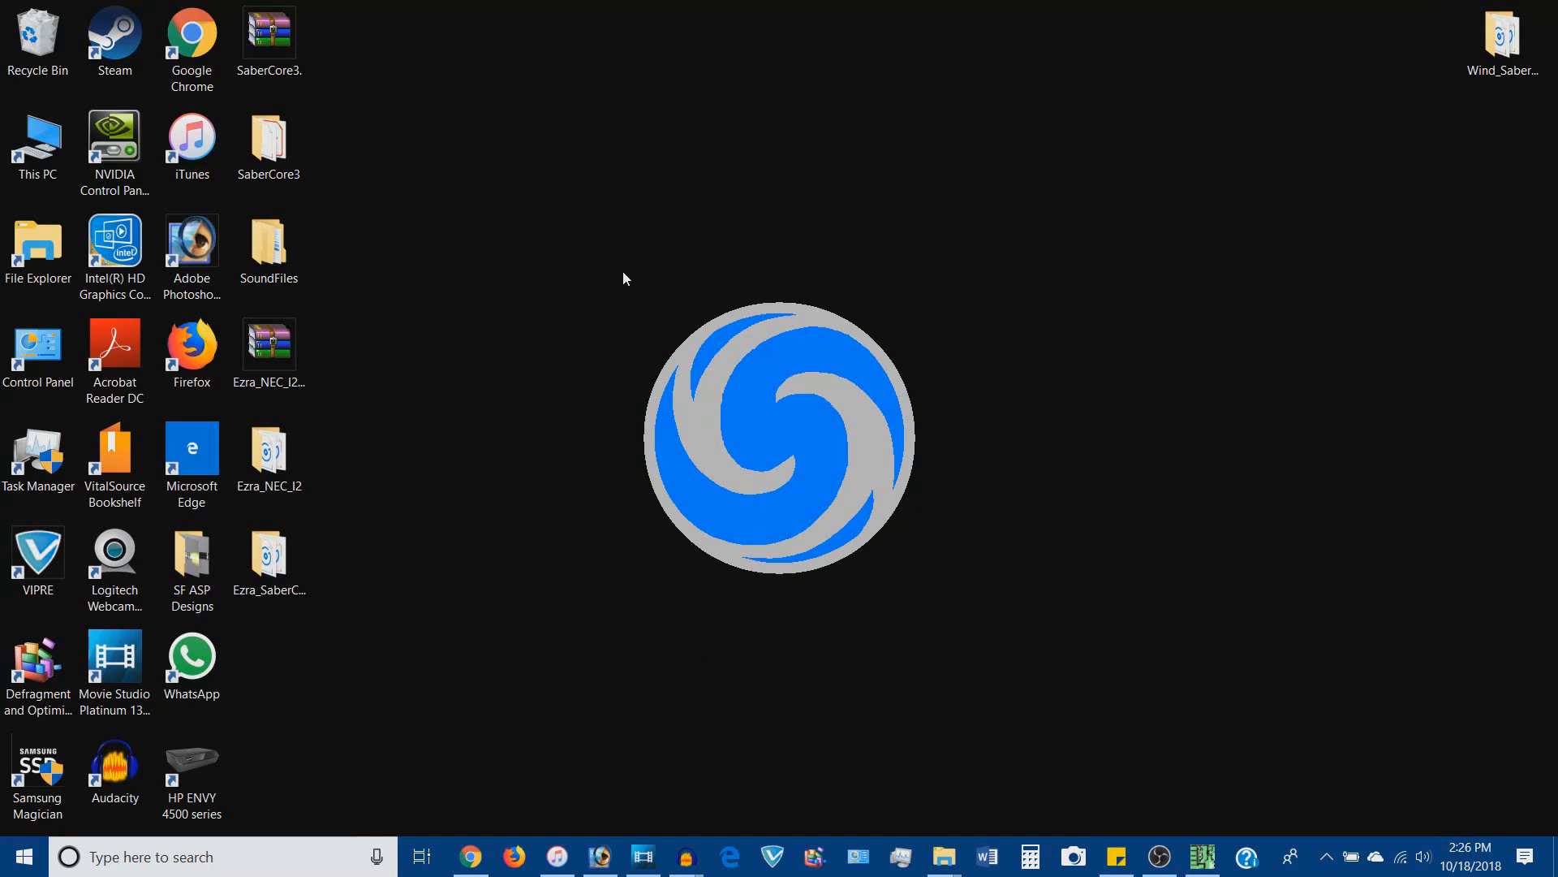
- Check the contents of the Ezra_NEC_I2.zip archive, close it, and open the extracted Ezra_NEC_I2 folder
double_click(295, 368)
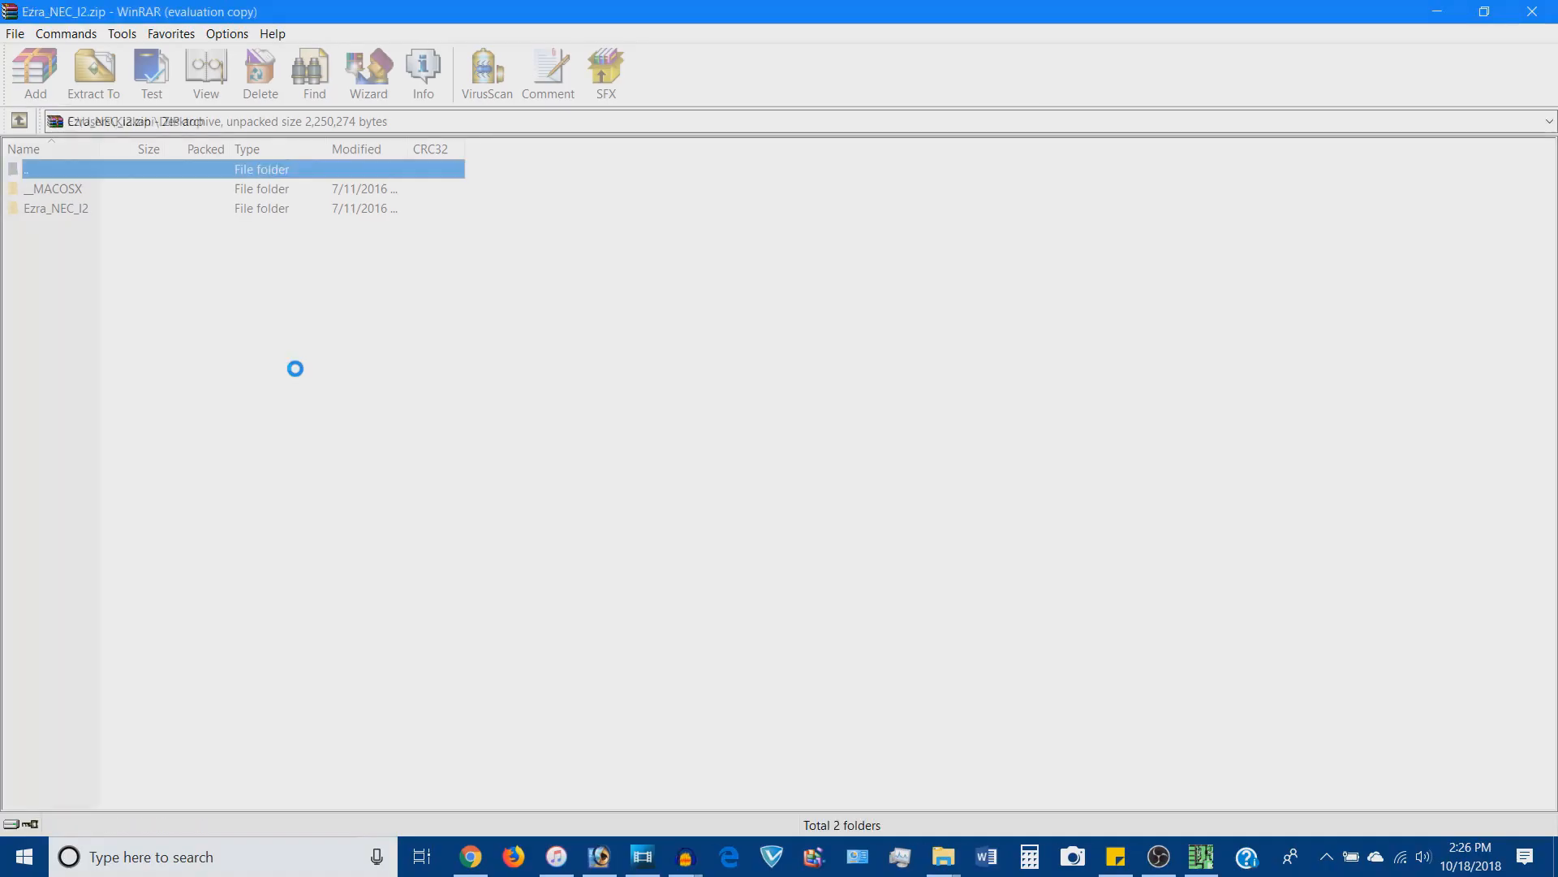
click(786, 654)
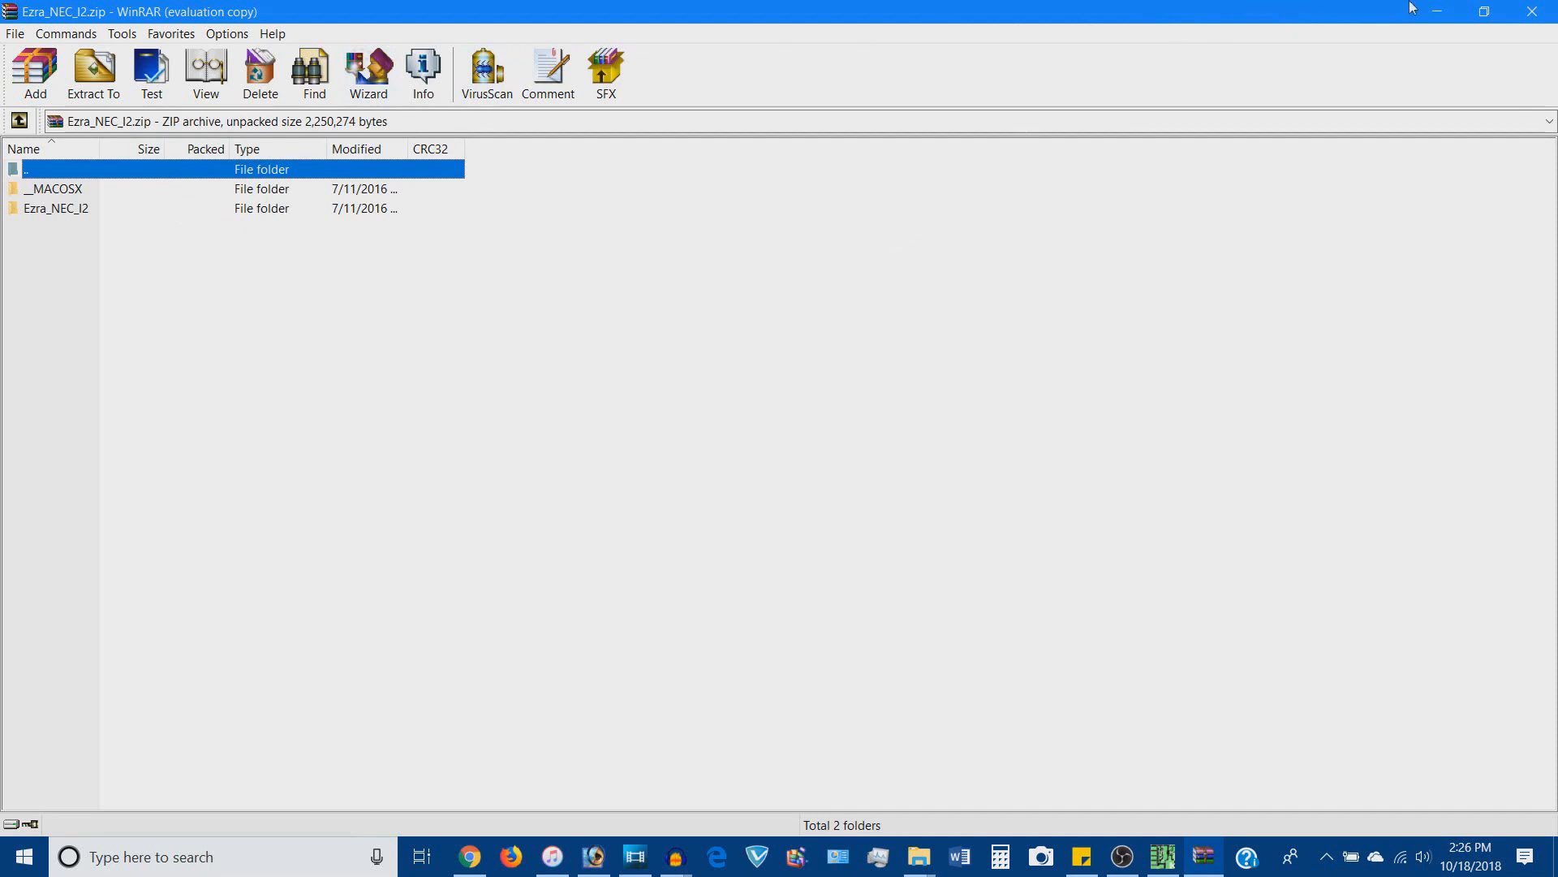
click(1531, 11)
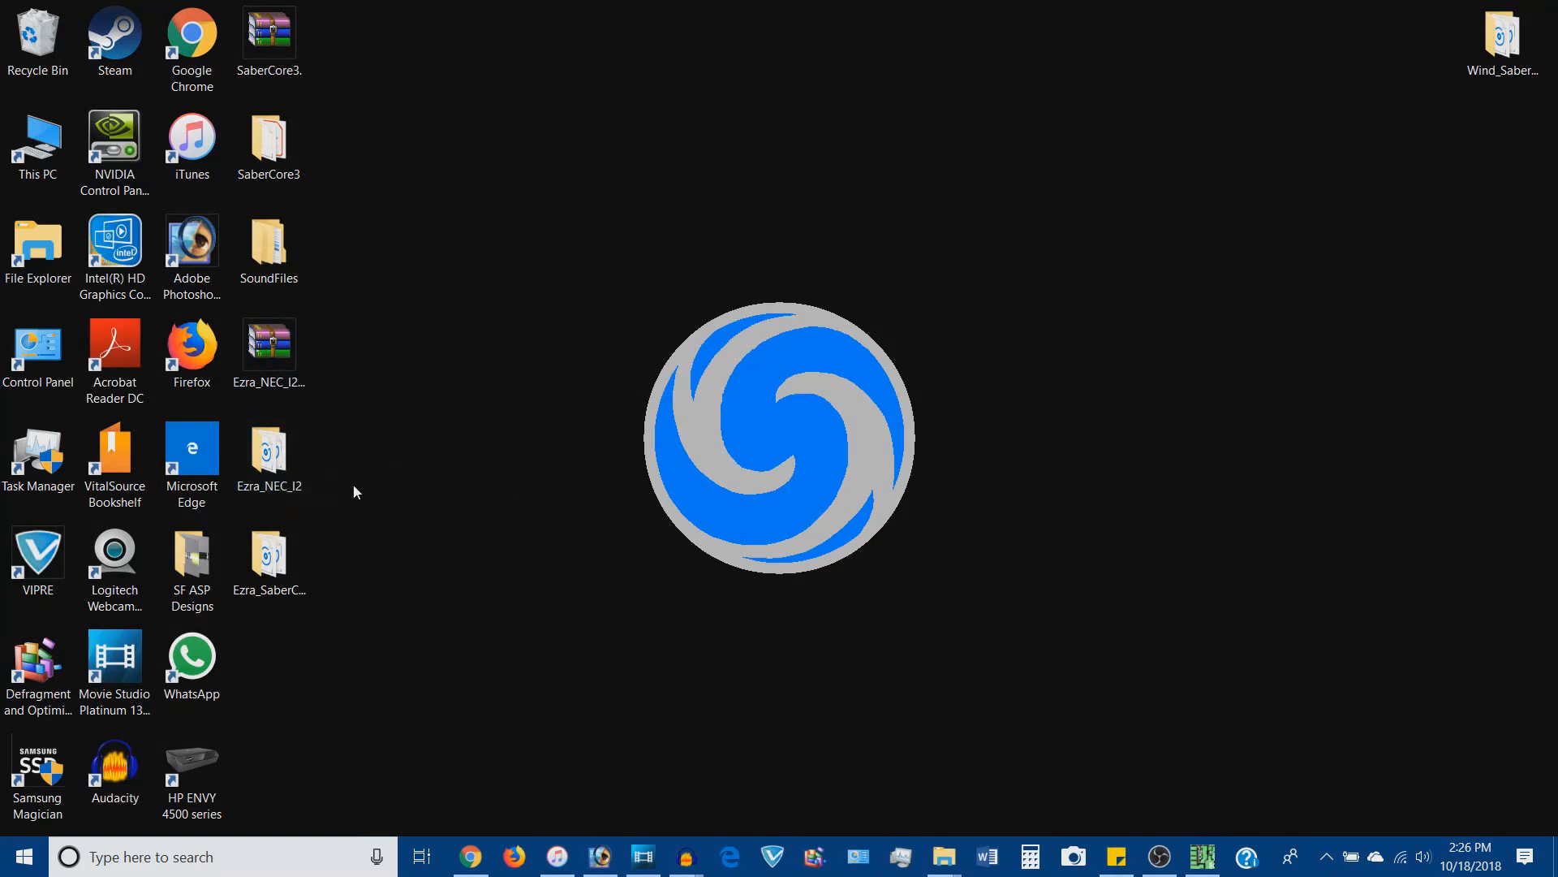
click(280, 471)
double_click(280, 471)
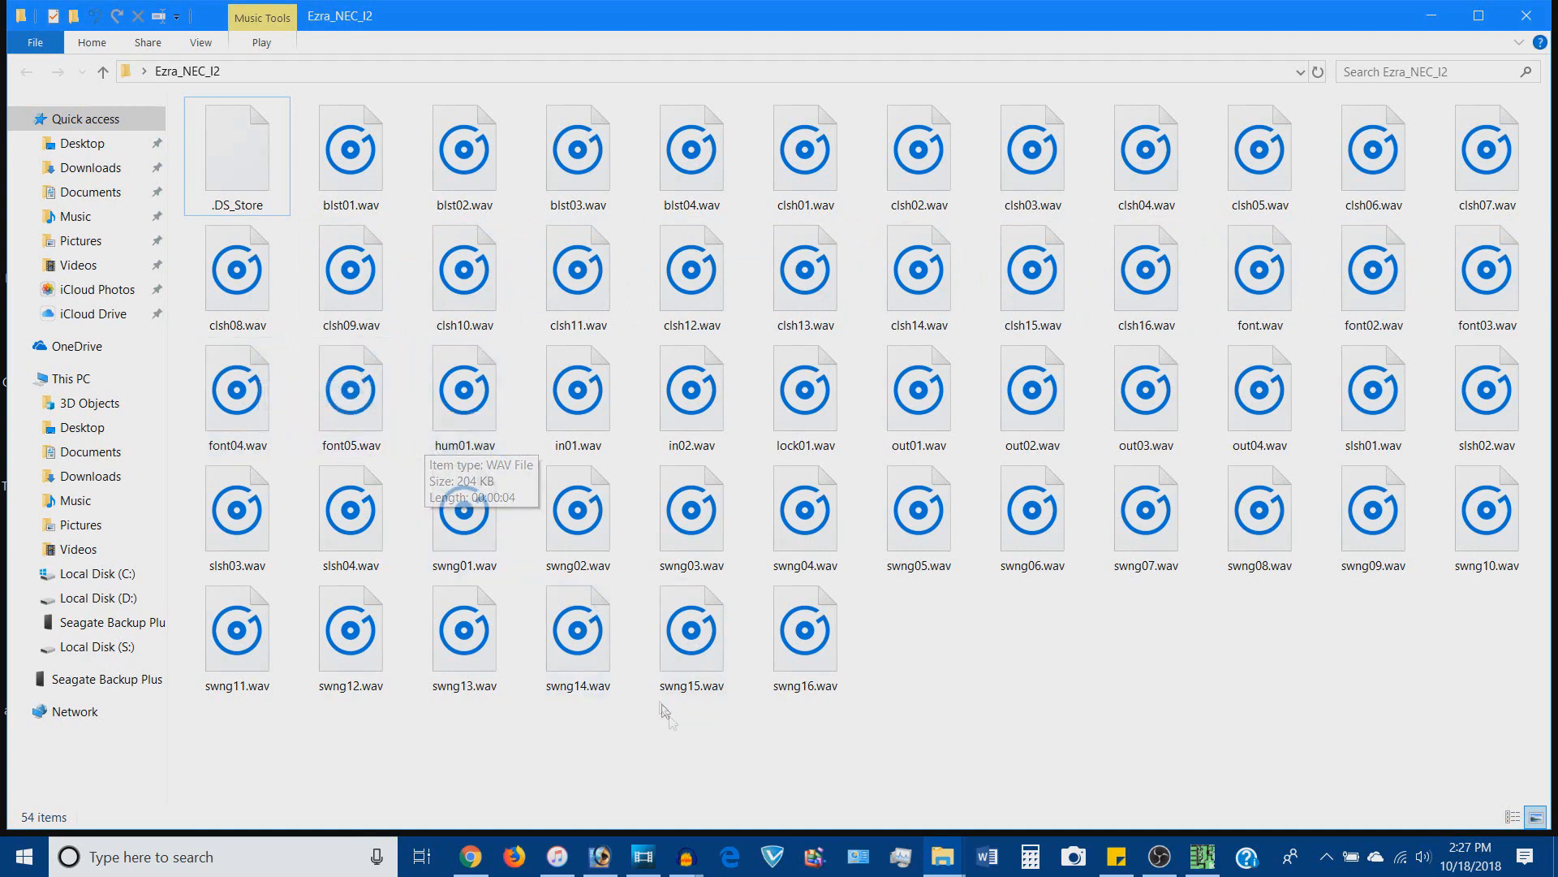
- Close the wind sound project in Audacity without saving its changes
click(695, 871)
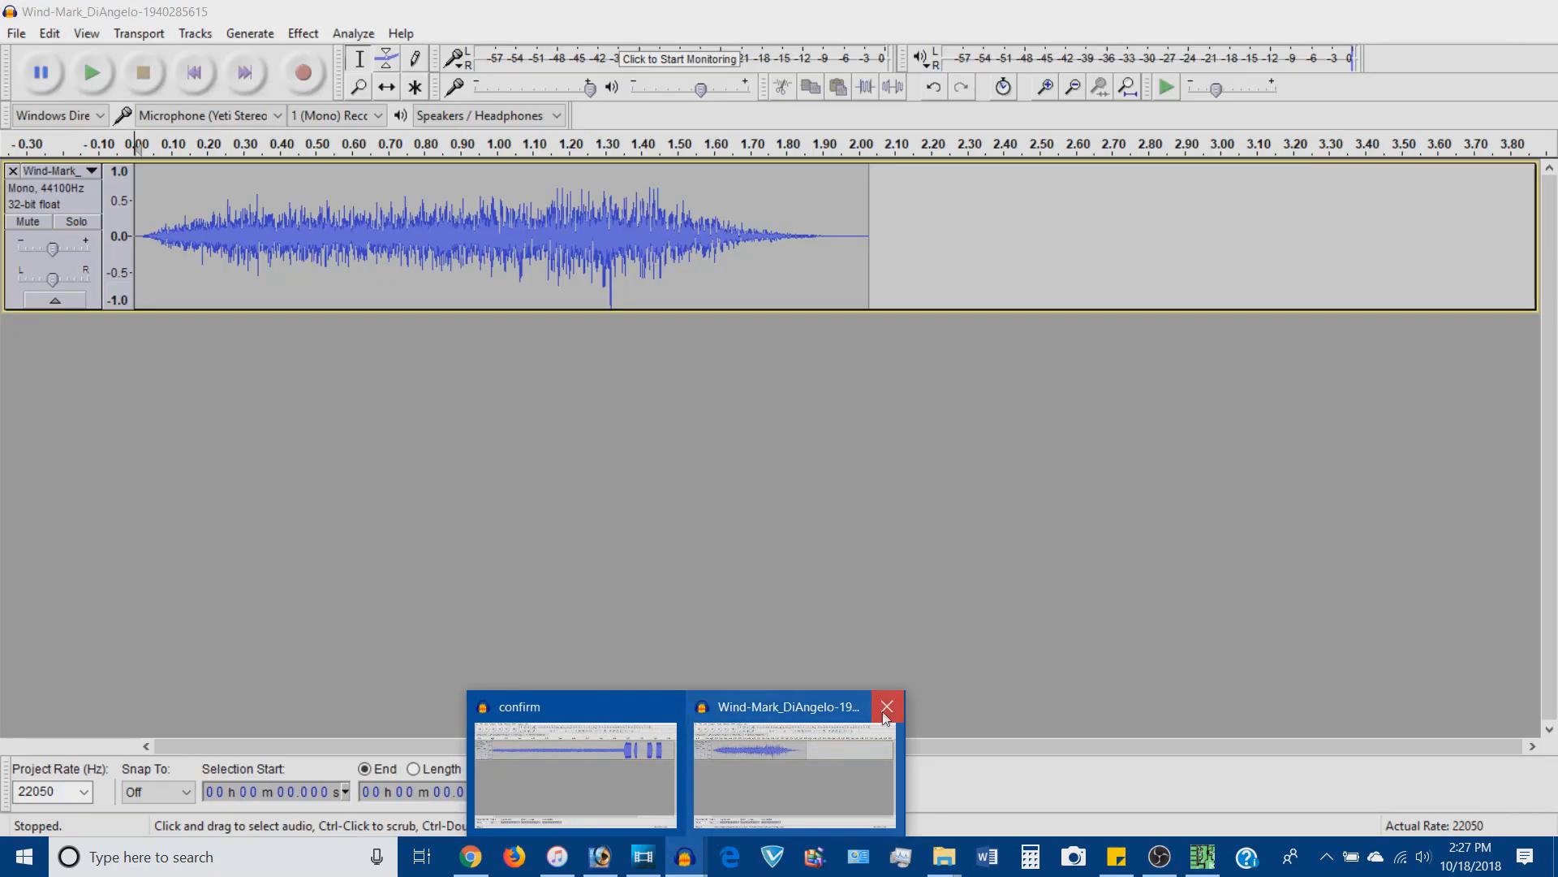
click(891, 706)
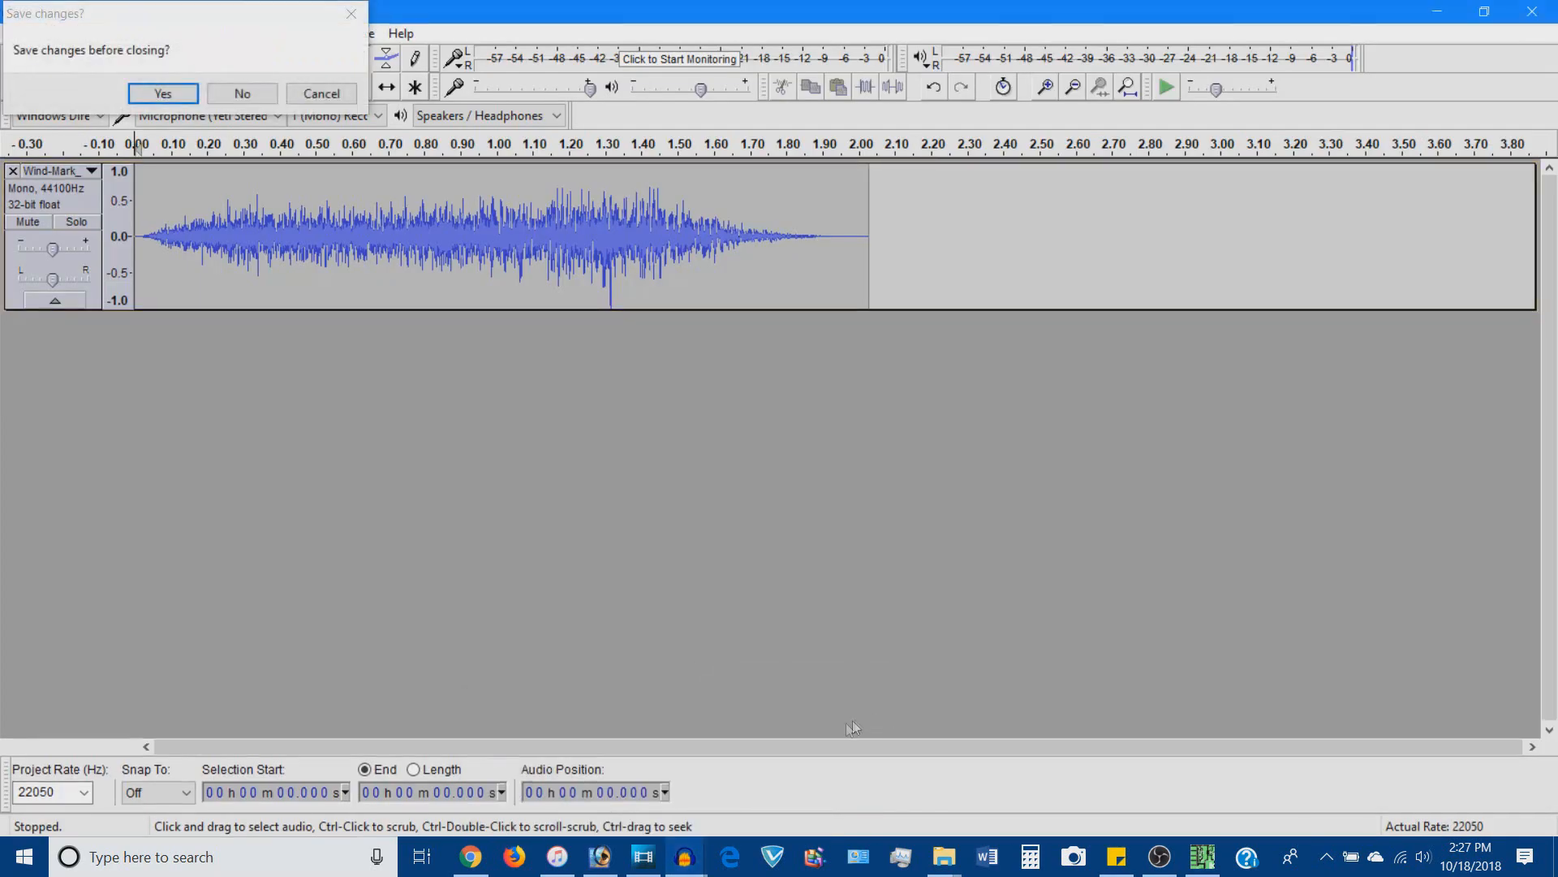
click(242, 96)
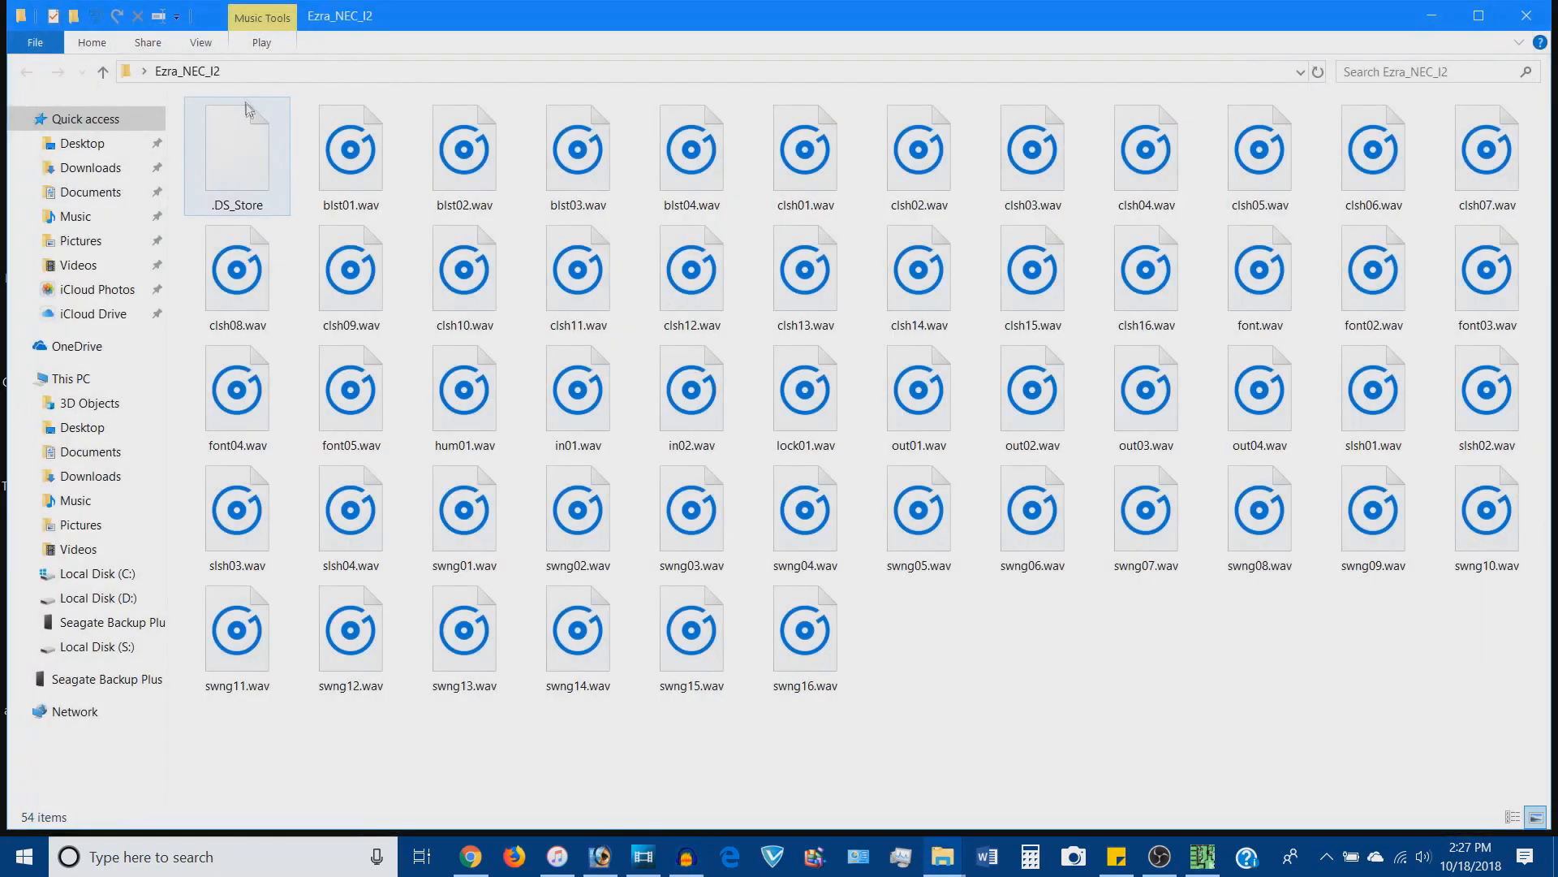
- Check the project rate options for the "confirm" project in Audacity and return to the Ezra_NEC_I2 folder
click(687, 857)
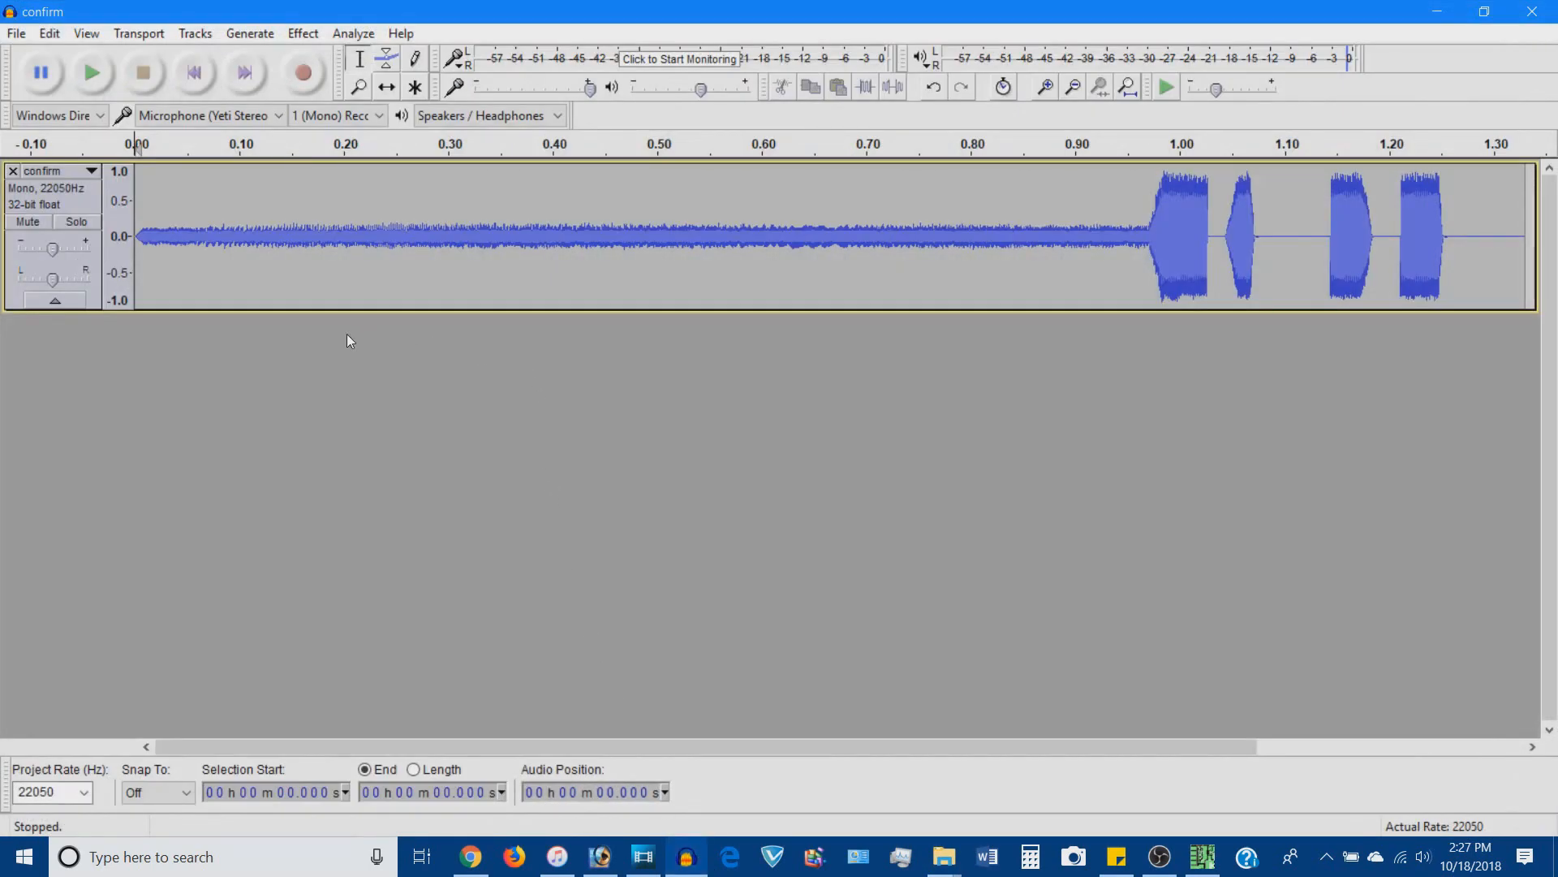
click(84, 793)
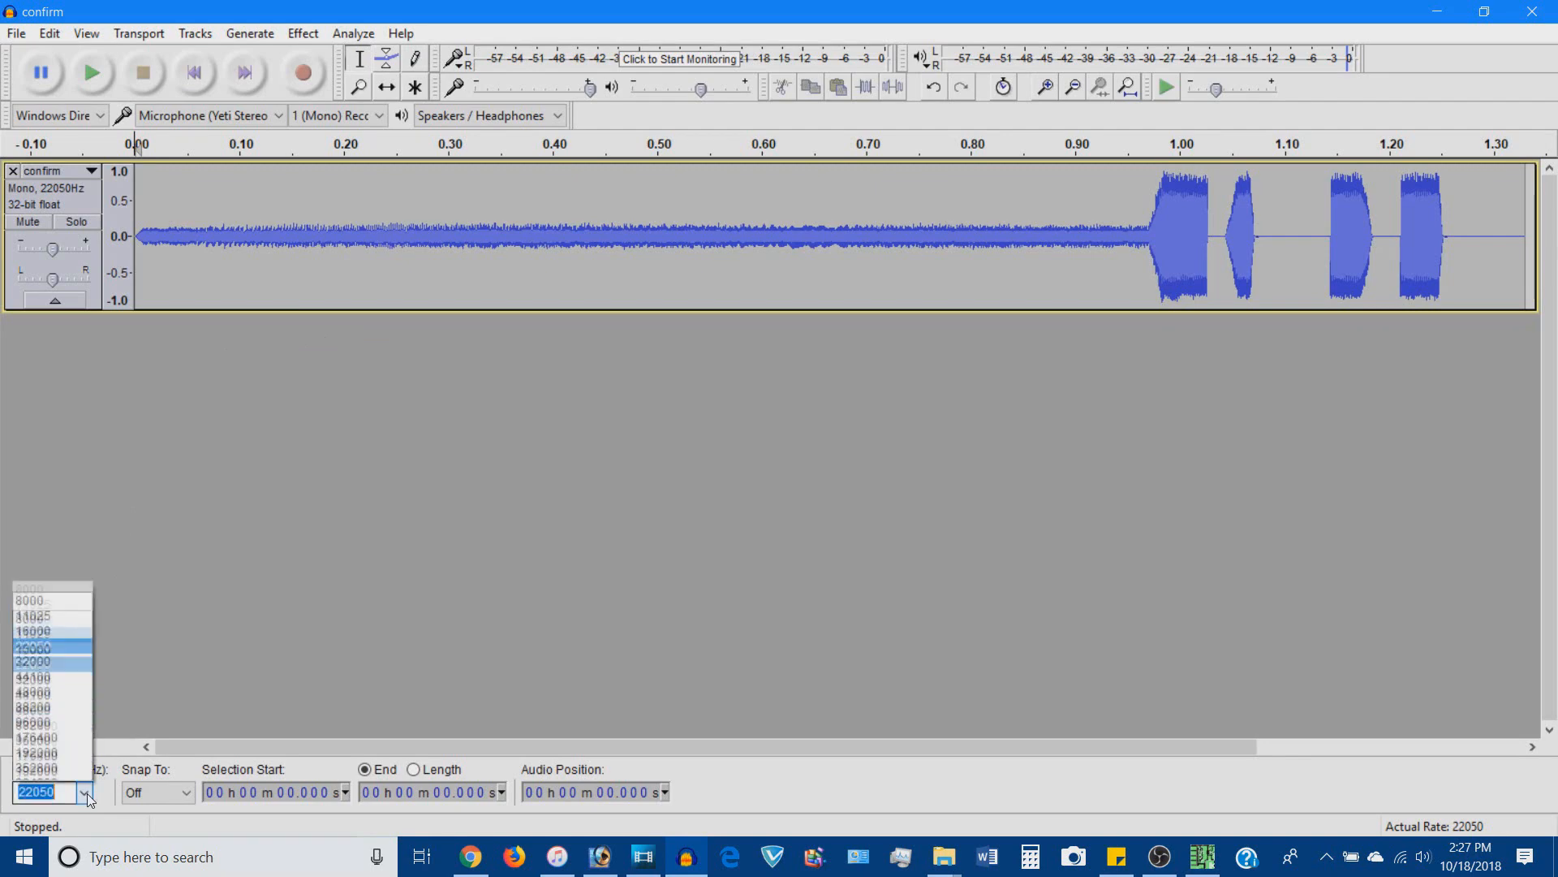
click(75, 635)
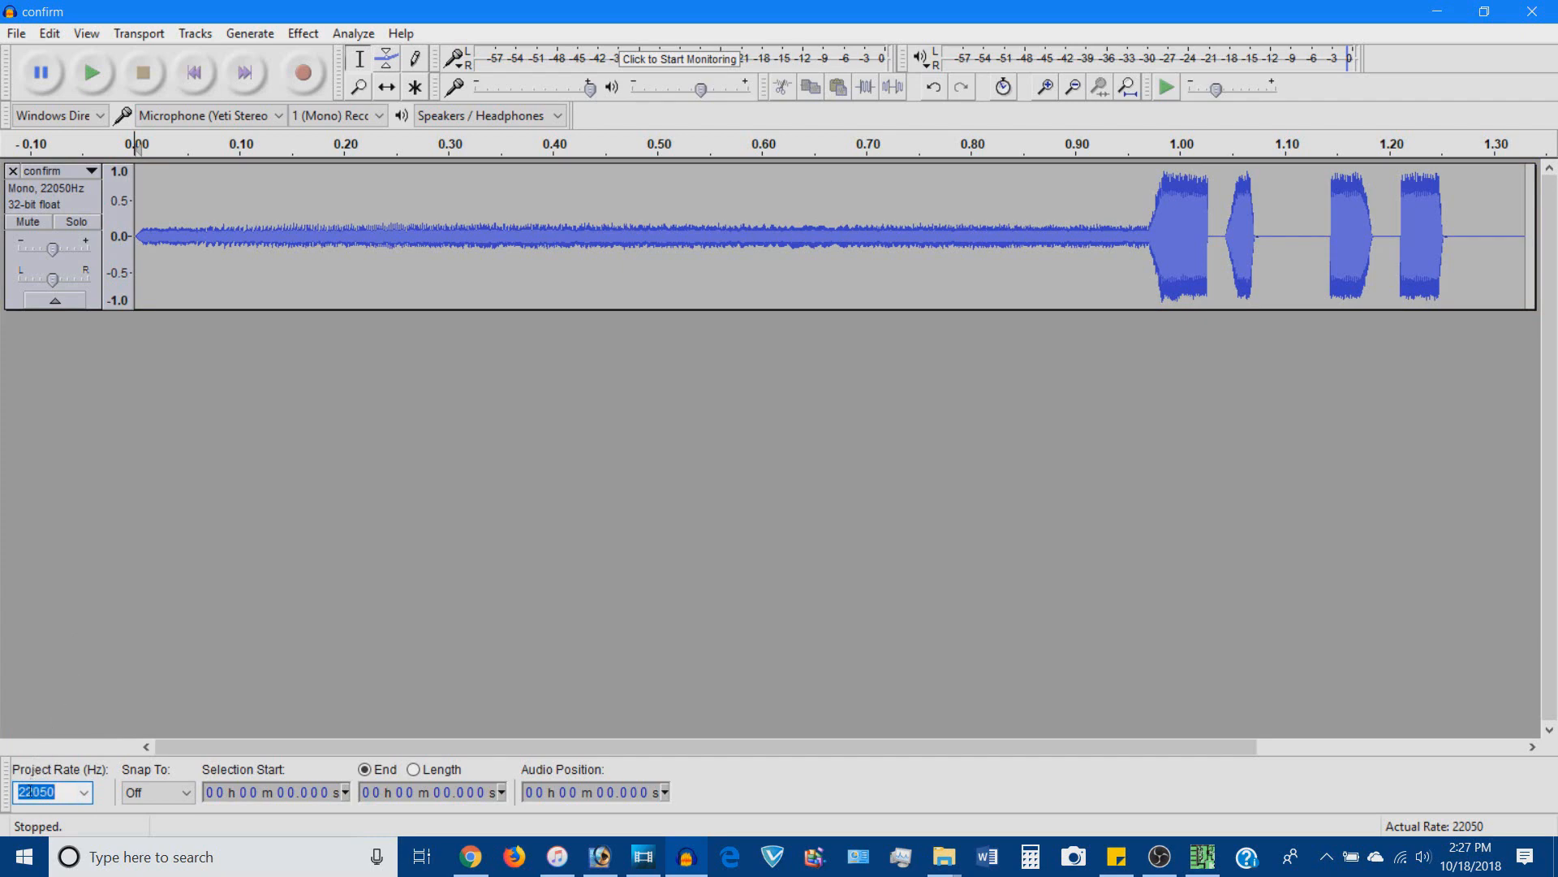
click(196, 524)
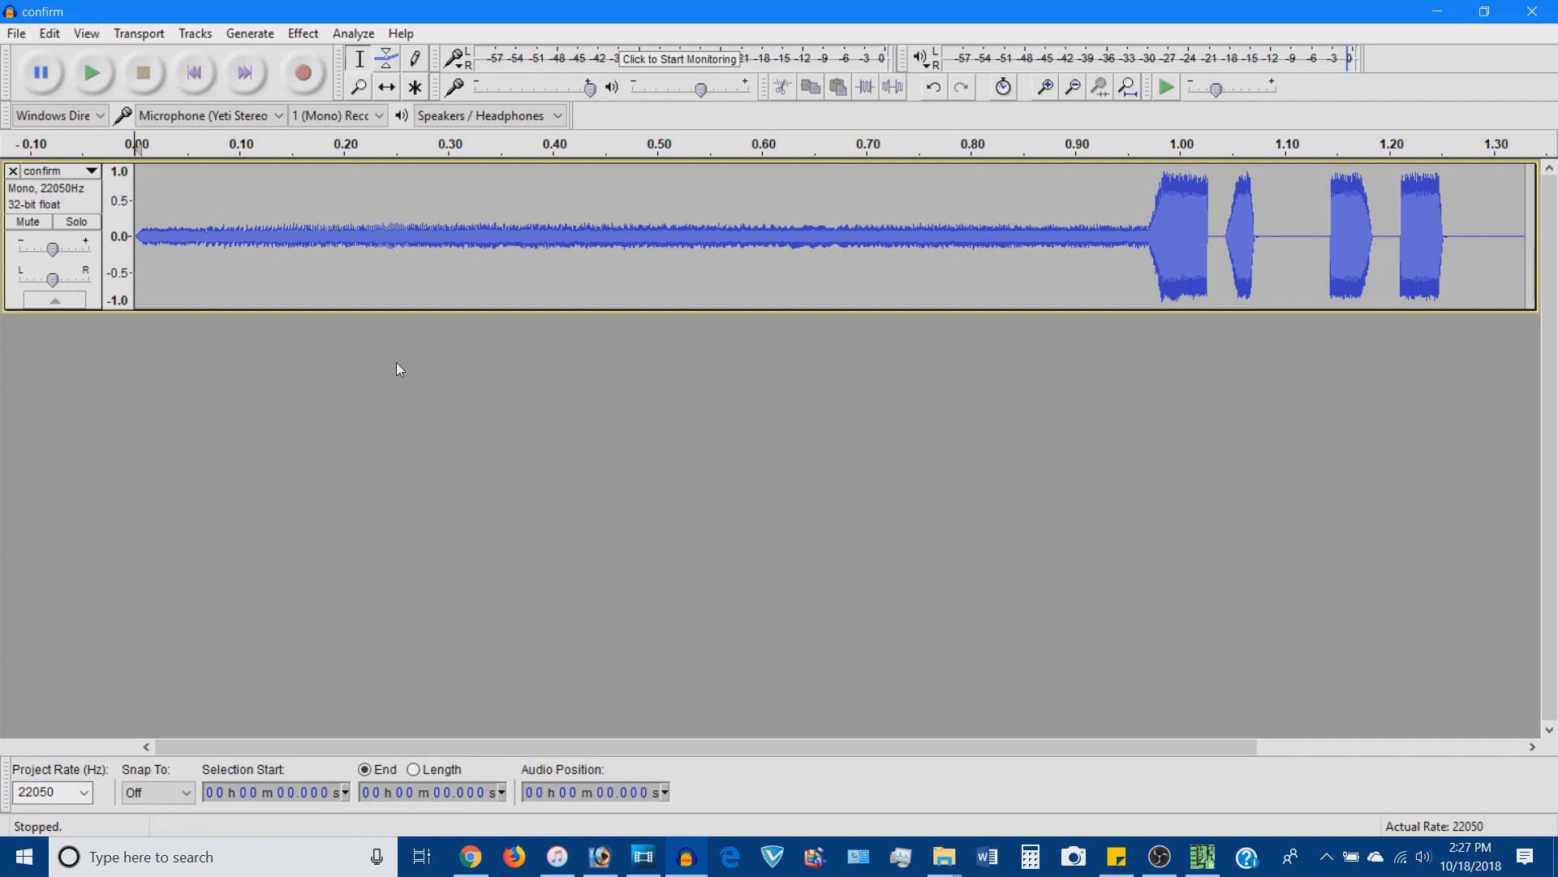
click(1436, 12)
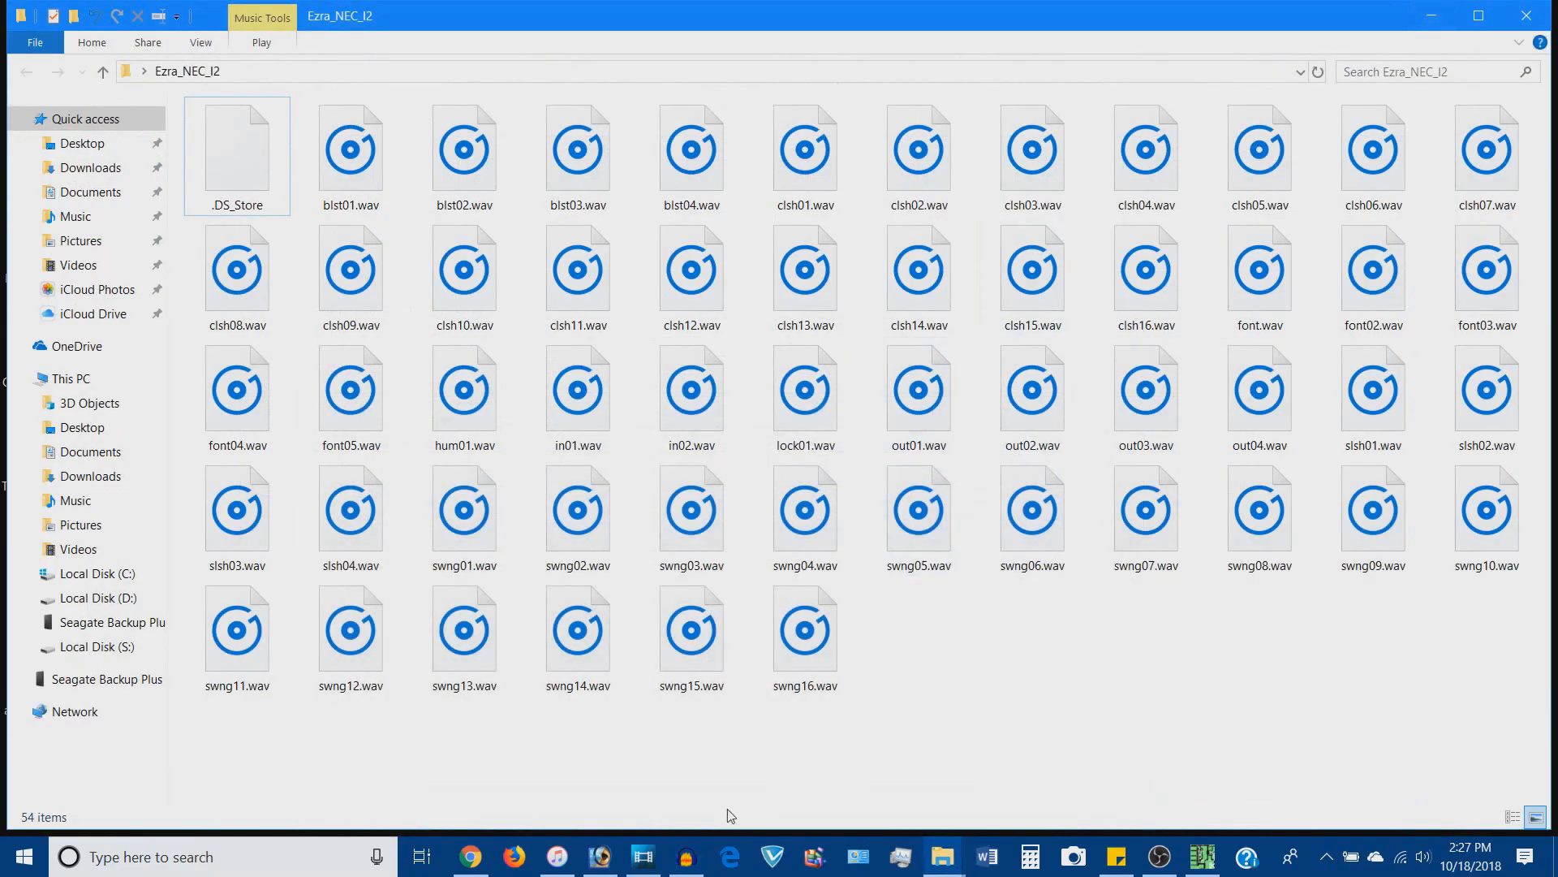
- Arrange the Ezra_NEC_I2 folder on the right half of the desktop with the SaberCore3 window beside it
double_click(1202, 20)
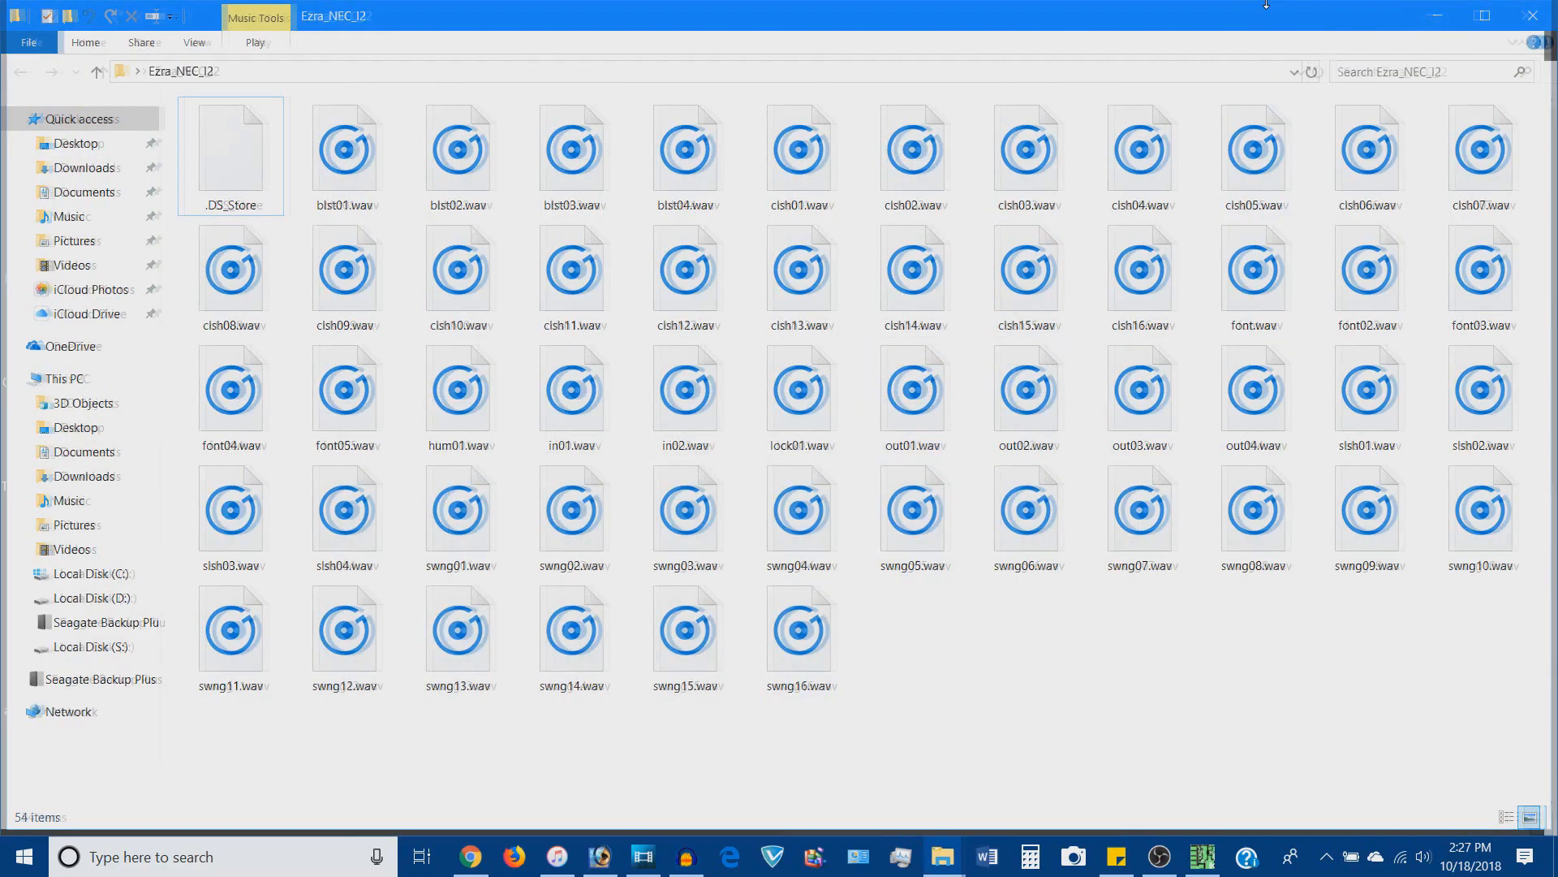
key(super+Right)
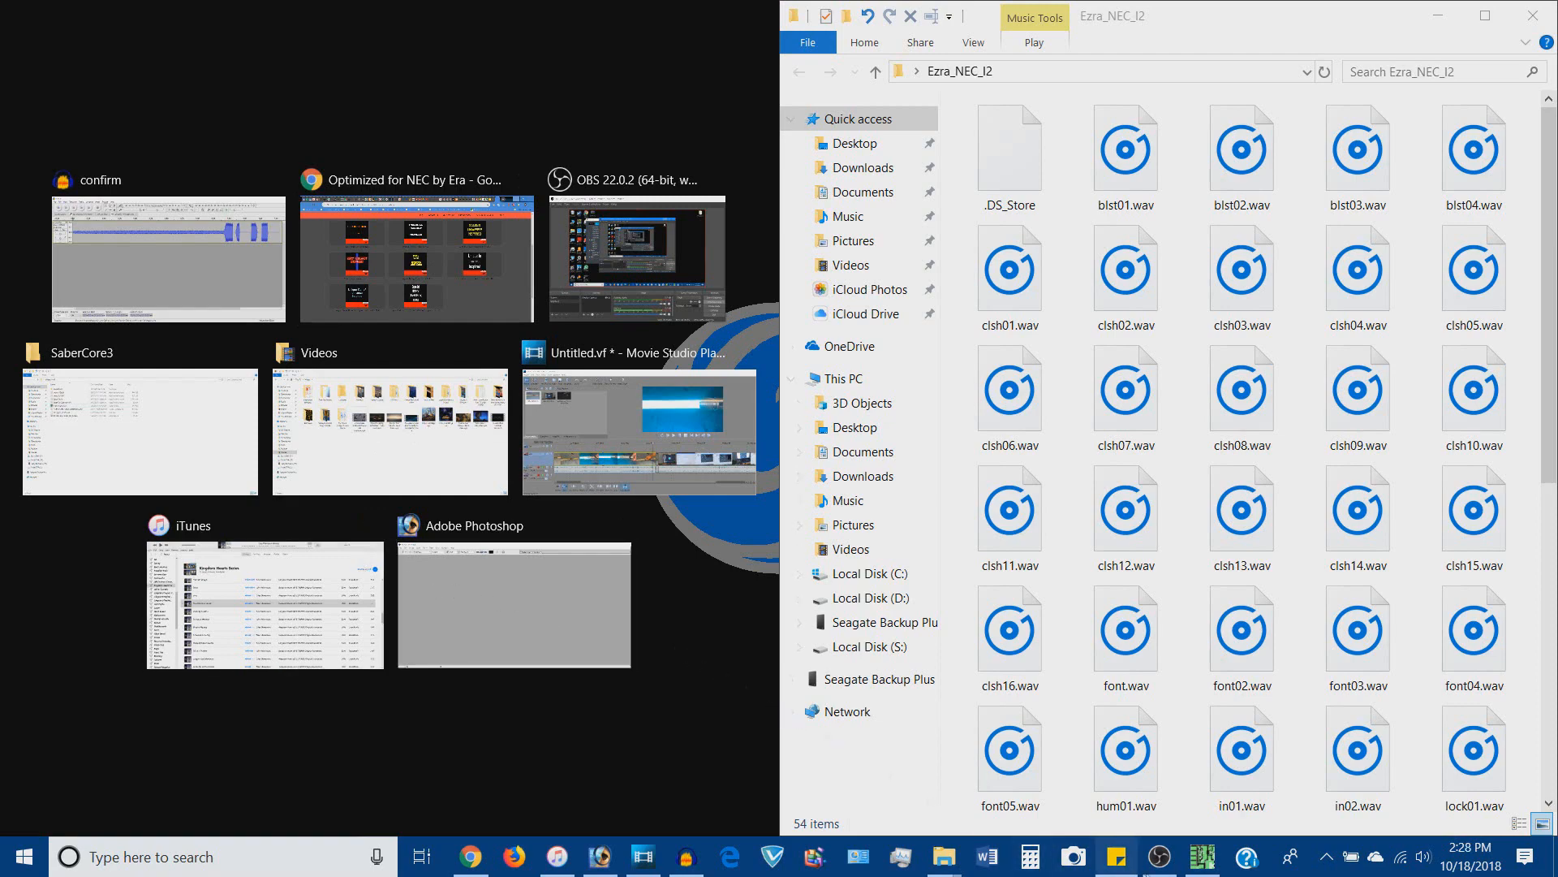
click(1202, 856)
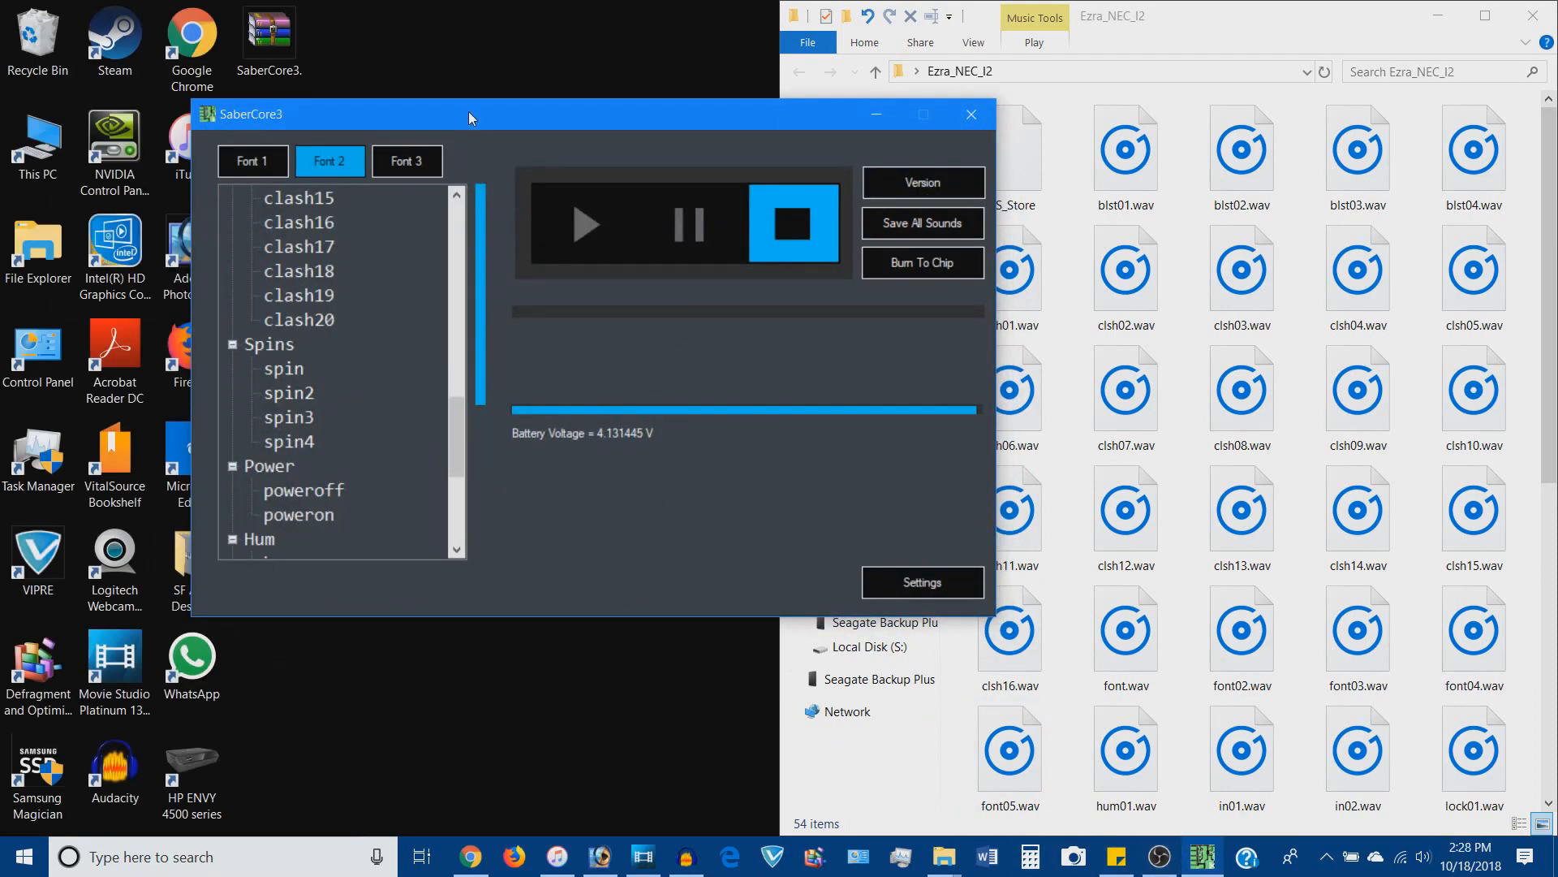
drag(469, 118, 298, 120)
- View the sound categories of the Font 1, Font 2 and Font 3 slots, ending on Font 2
scroll(225, 433, up, 10)
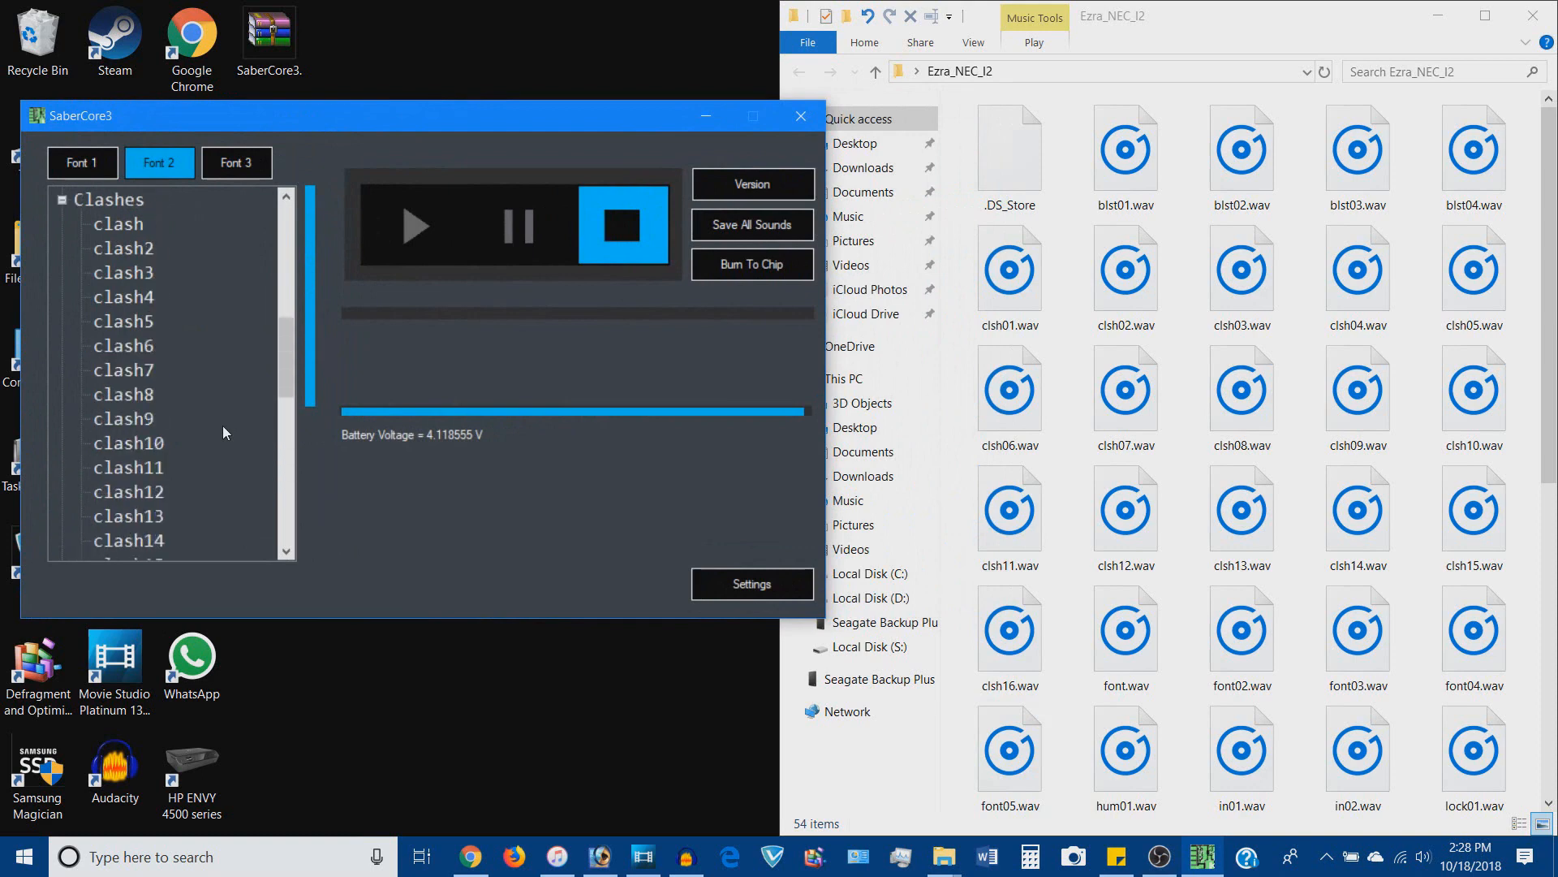
click(87, 170)
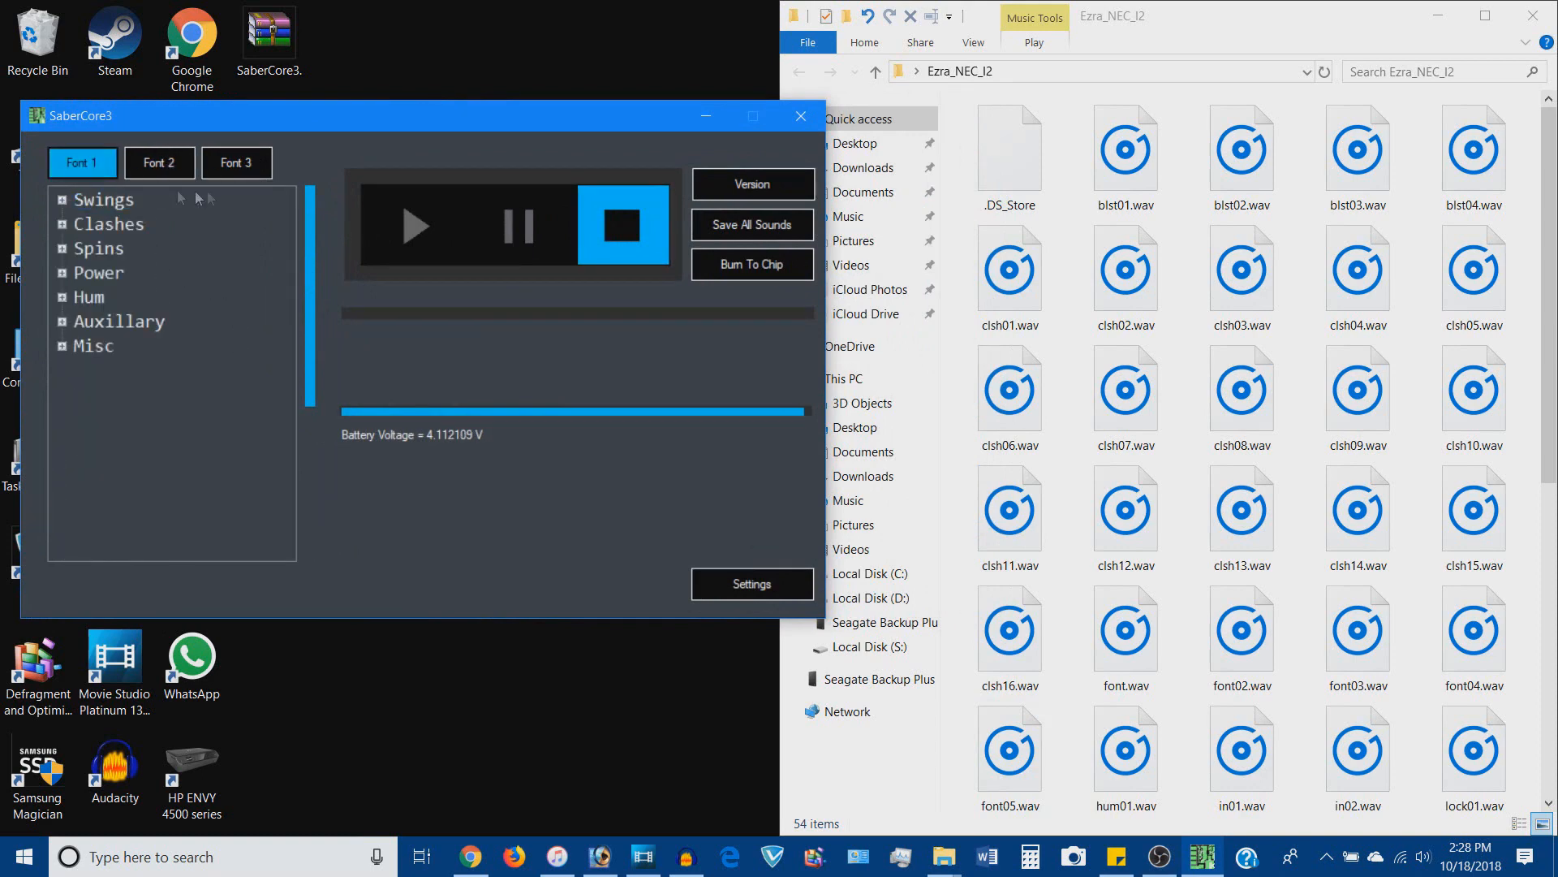
click(166, 168)
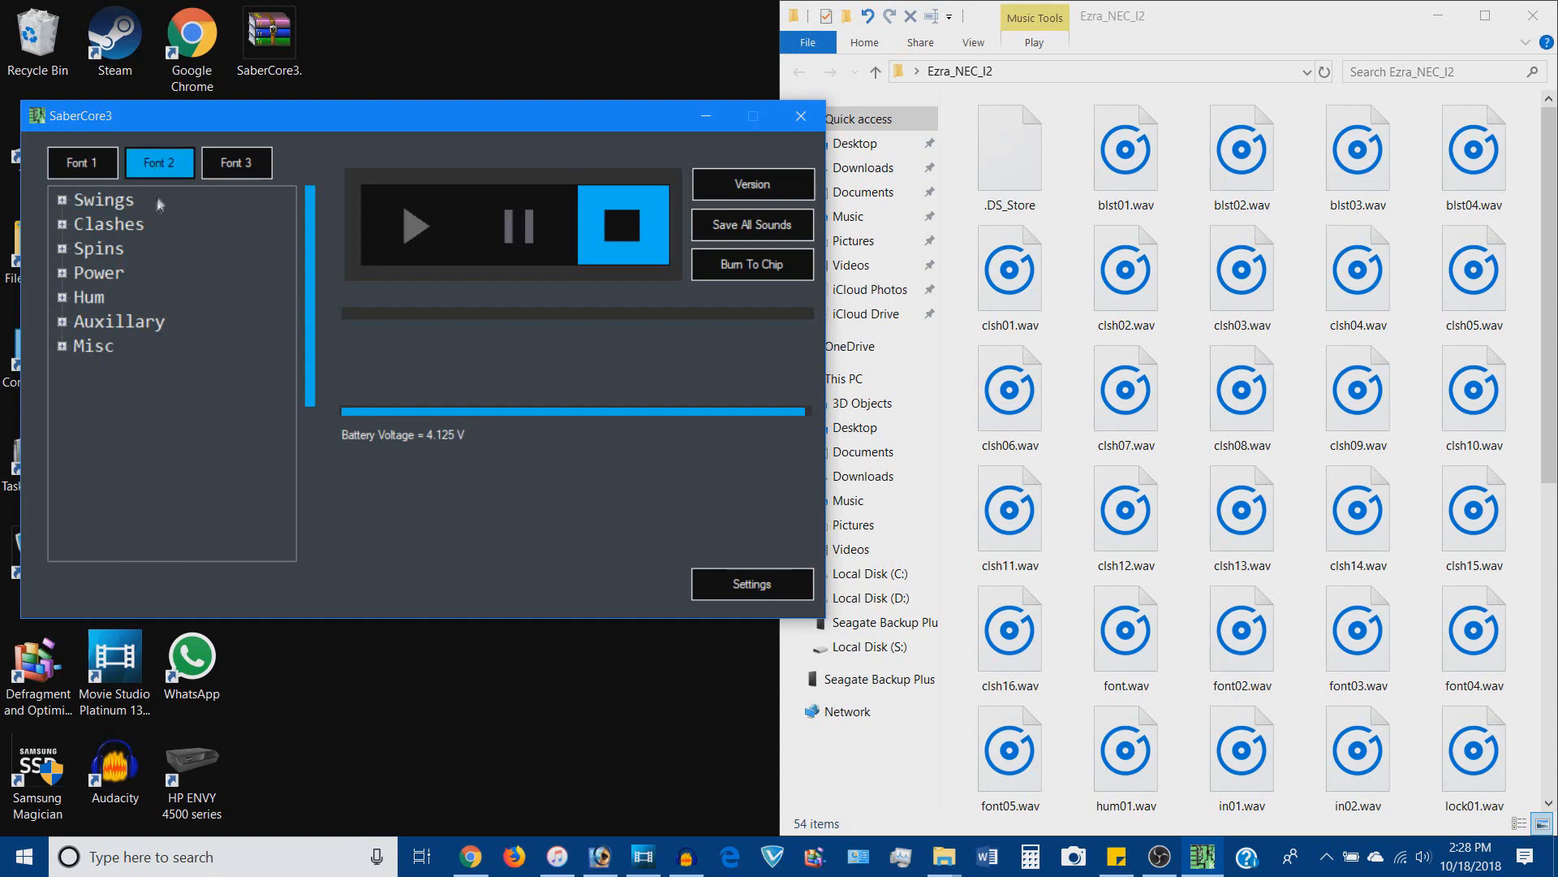
click(247, 176)
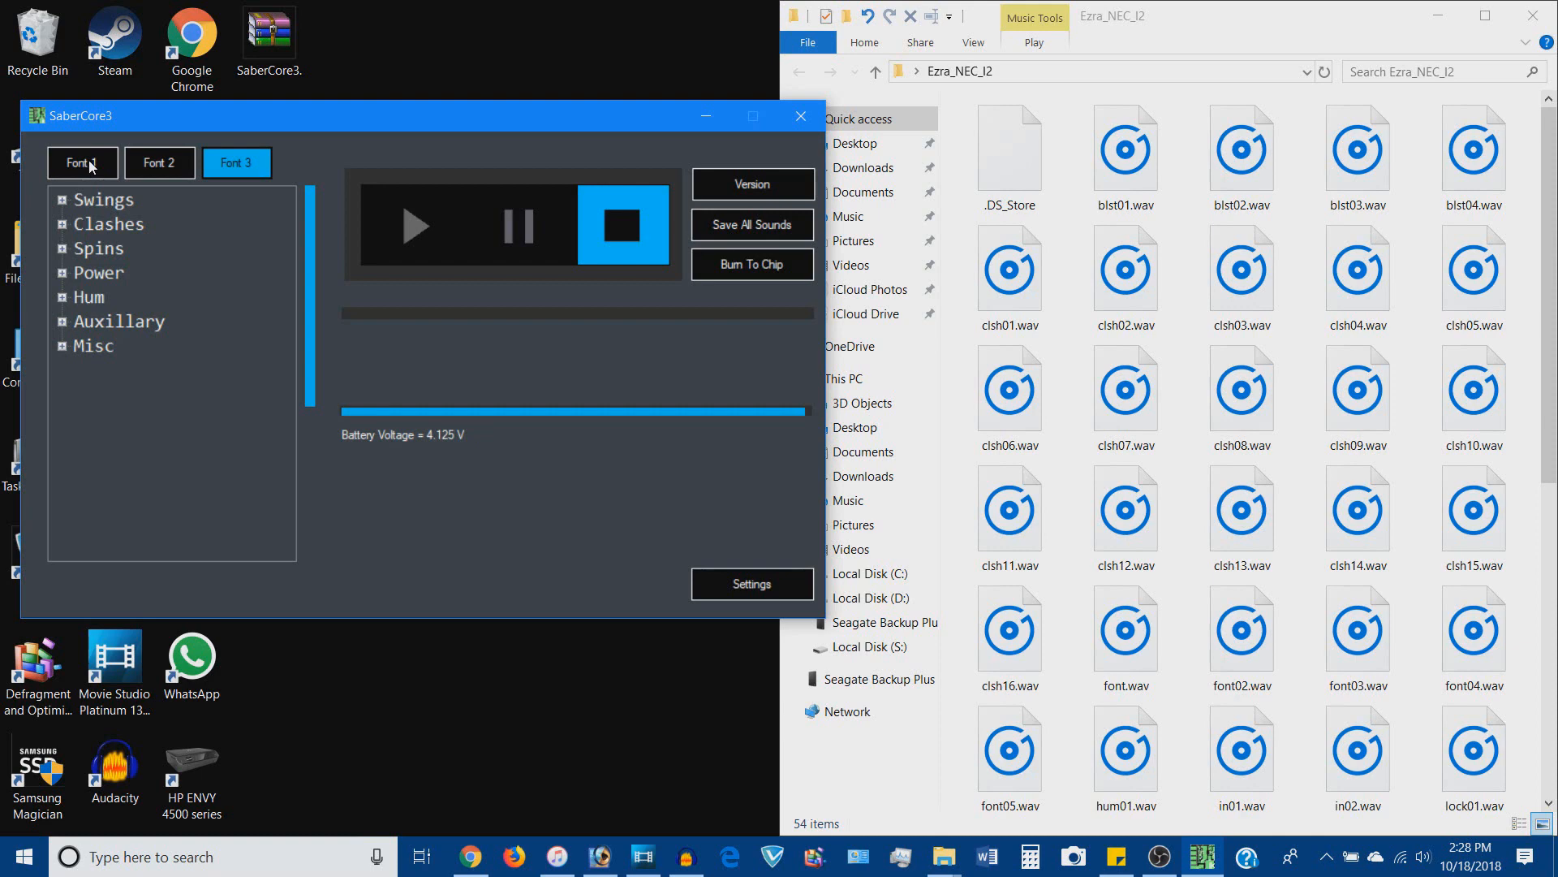
click(151, 167)
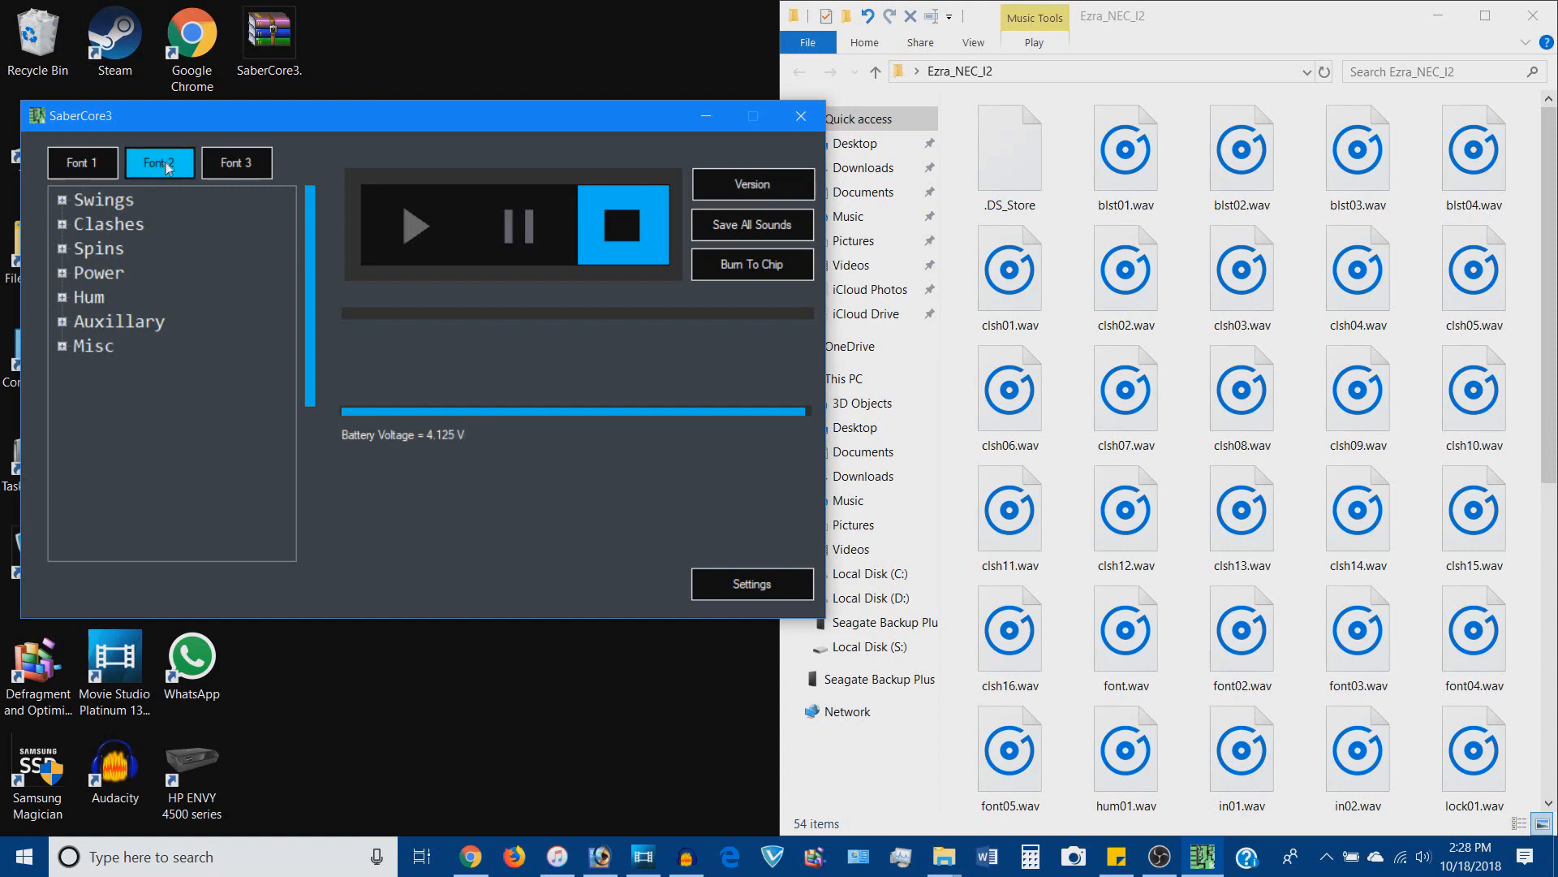
- Expand the Swings category of Font 2 and compare its sound slots with the folder's swng files
double_click(114, 201)
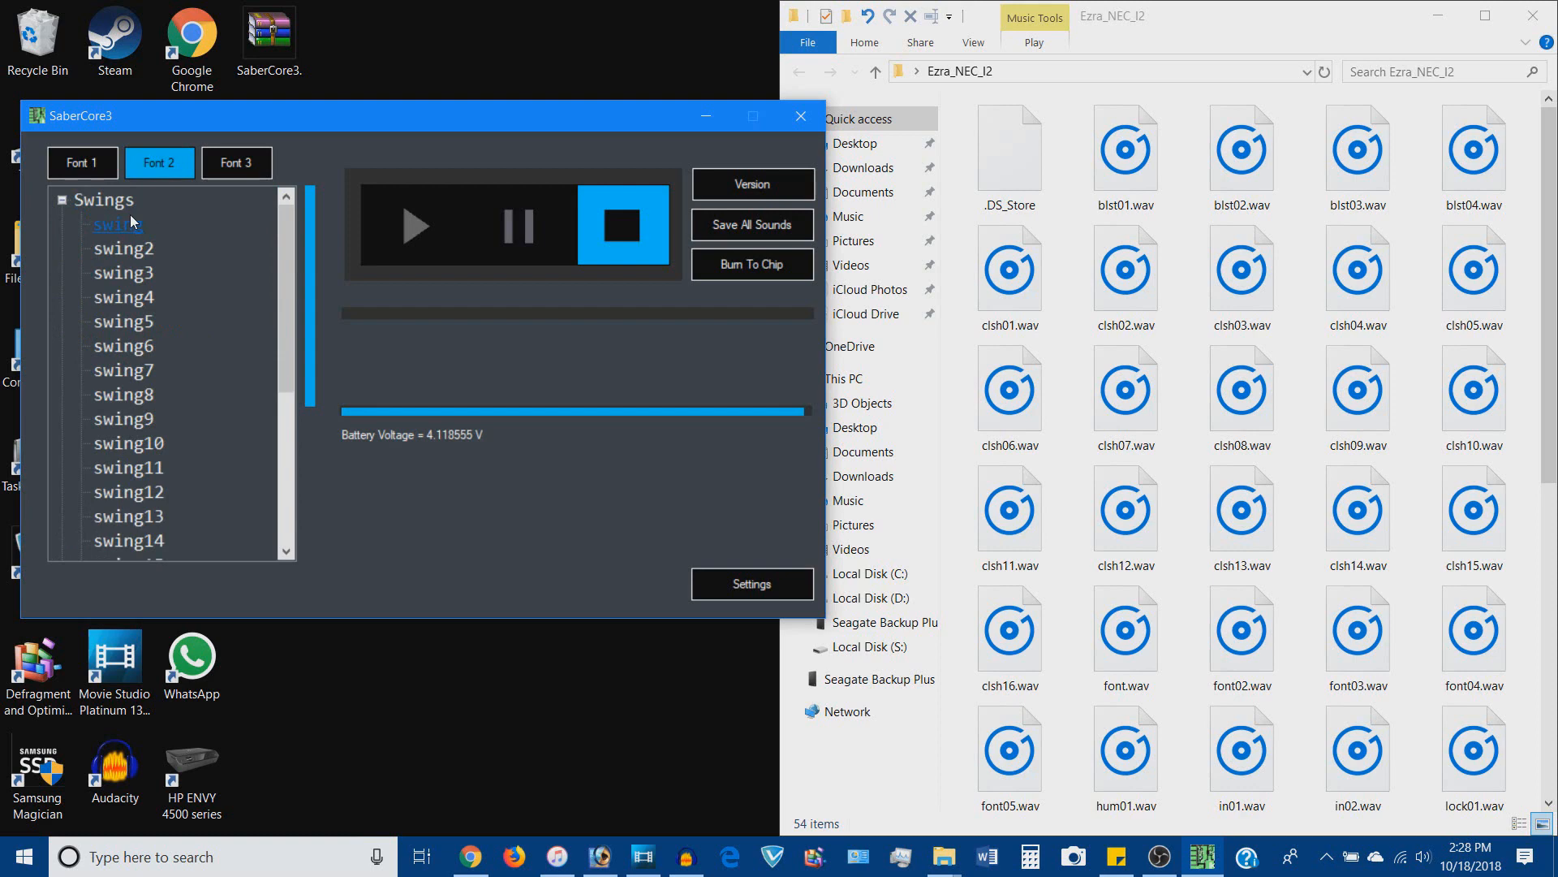
scroll(1177, 339, down, 5)
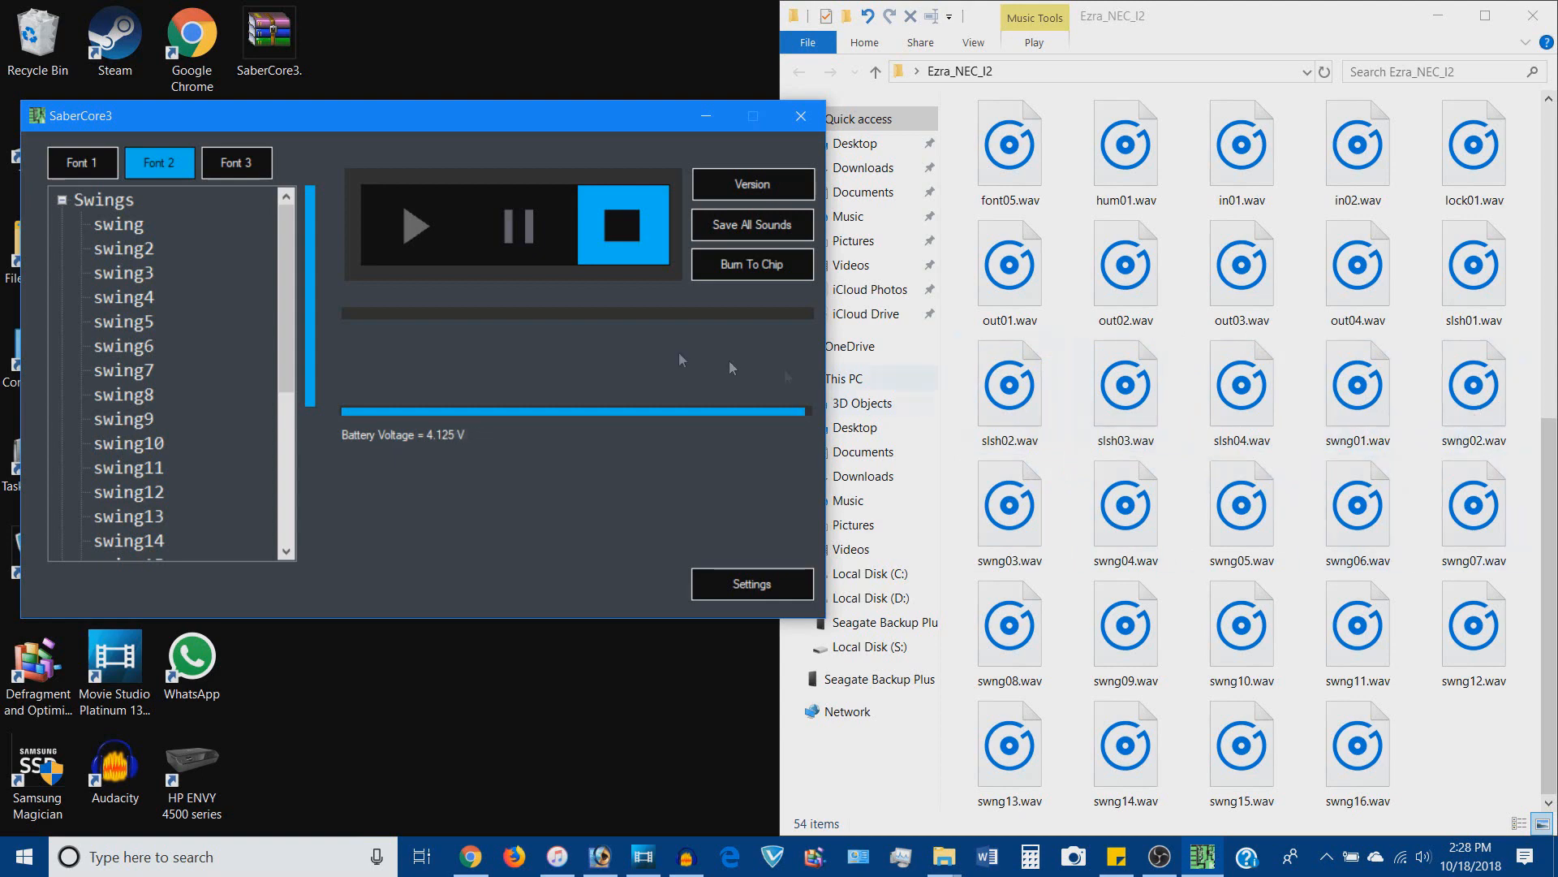
scroll(162, 413, down, 4)
scroll(163, 419, up, 1)
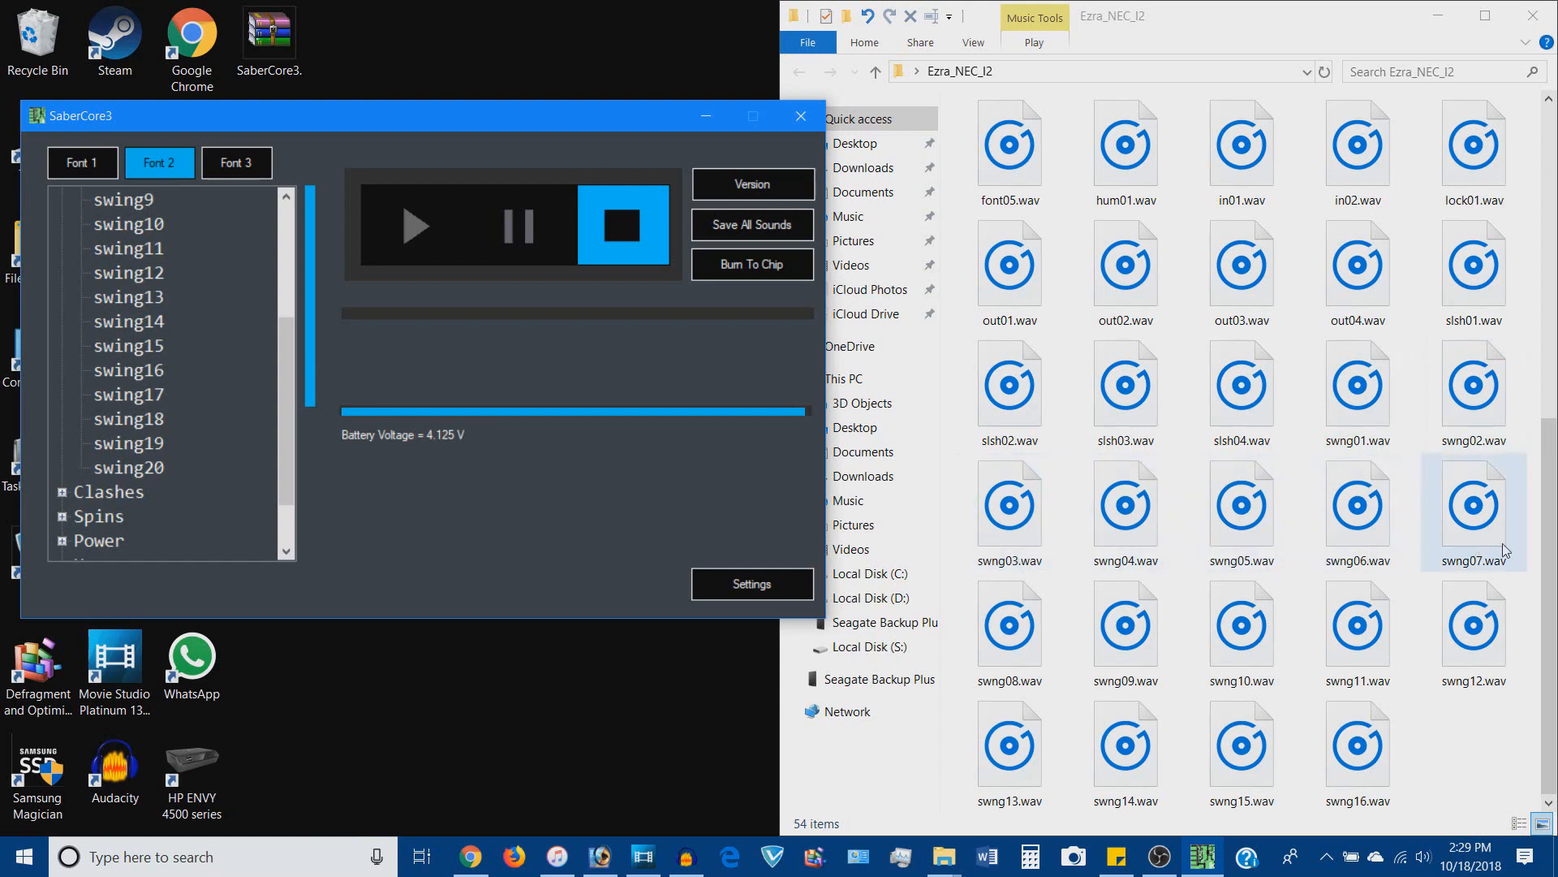
scroll(211, 309, down, 2)
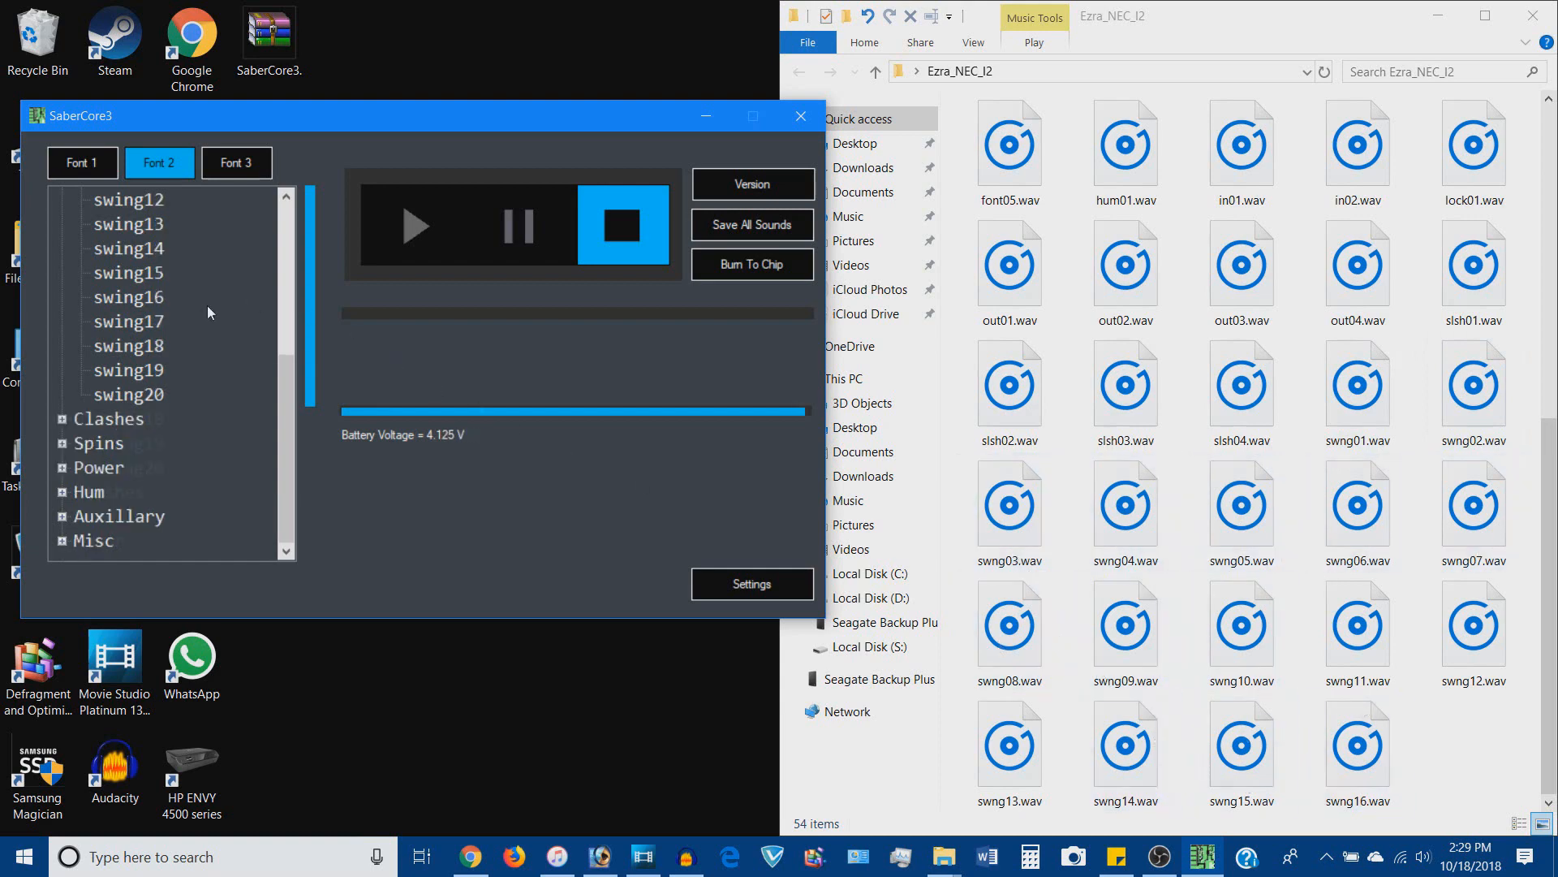
- Expand the Clashes category of Font 2 and compare its sound slots with the folder's clsh files
click(64, 423)
scroll(1120, 369, up, 5)
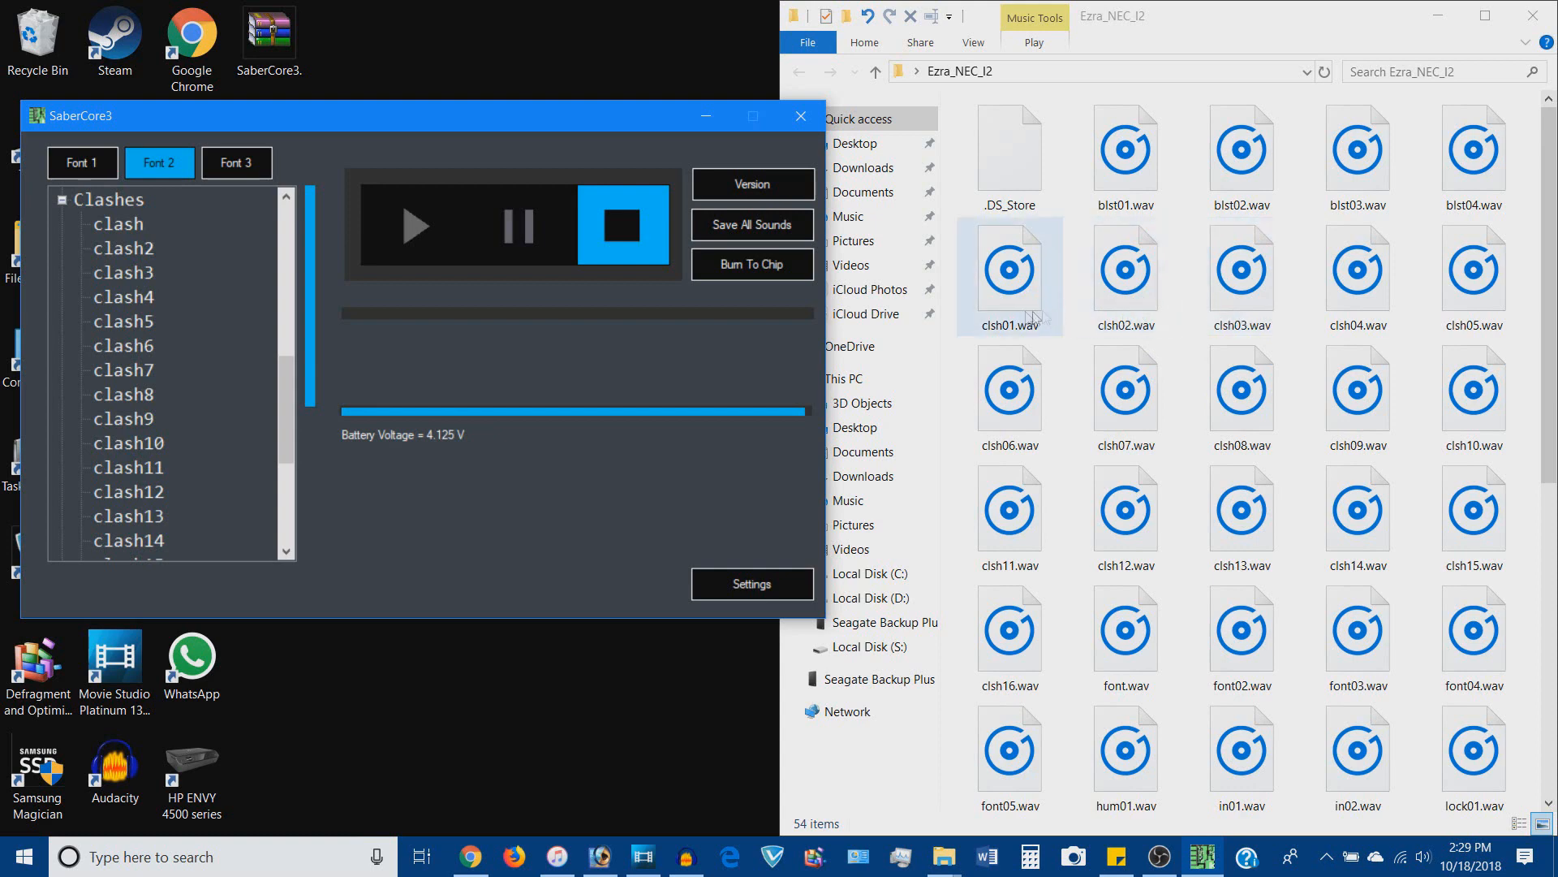
scroll(109, 276, down, 4)
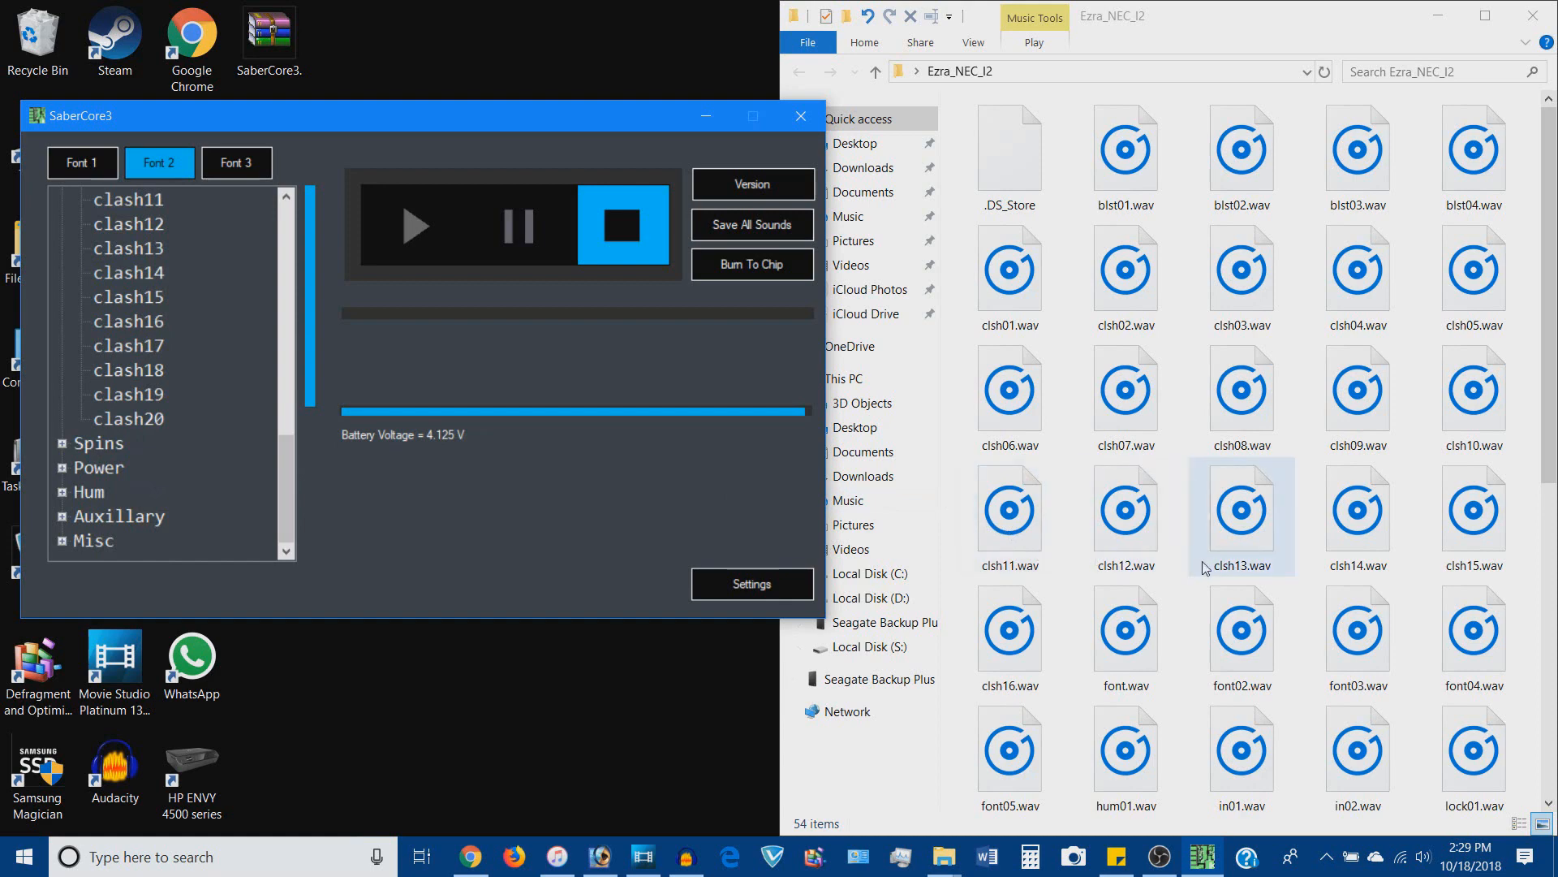
- Compare the slsh files with Font 2's expanded Spins slots, and expand the Power category as well
scroll(1242, 560, down, 5)
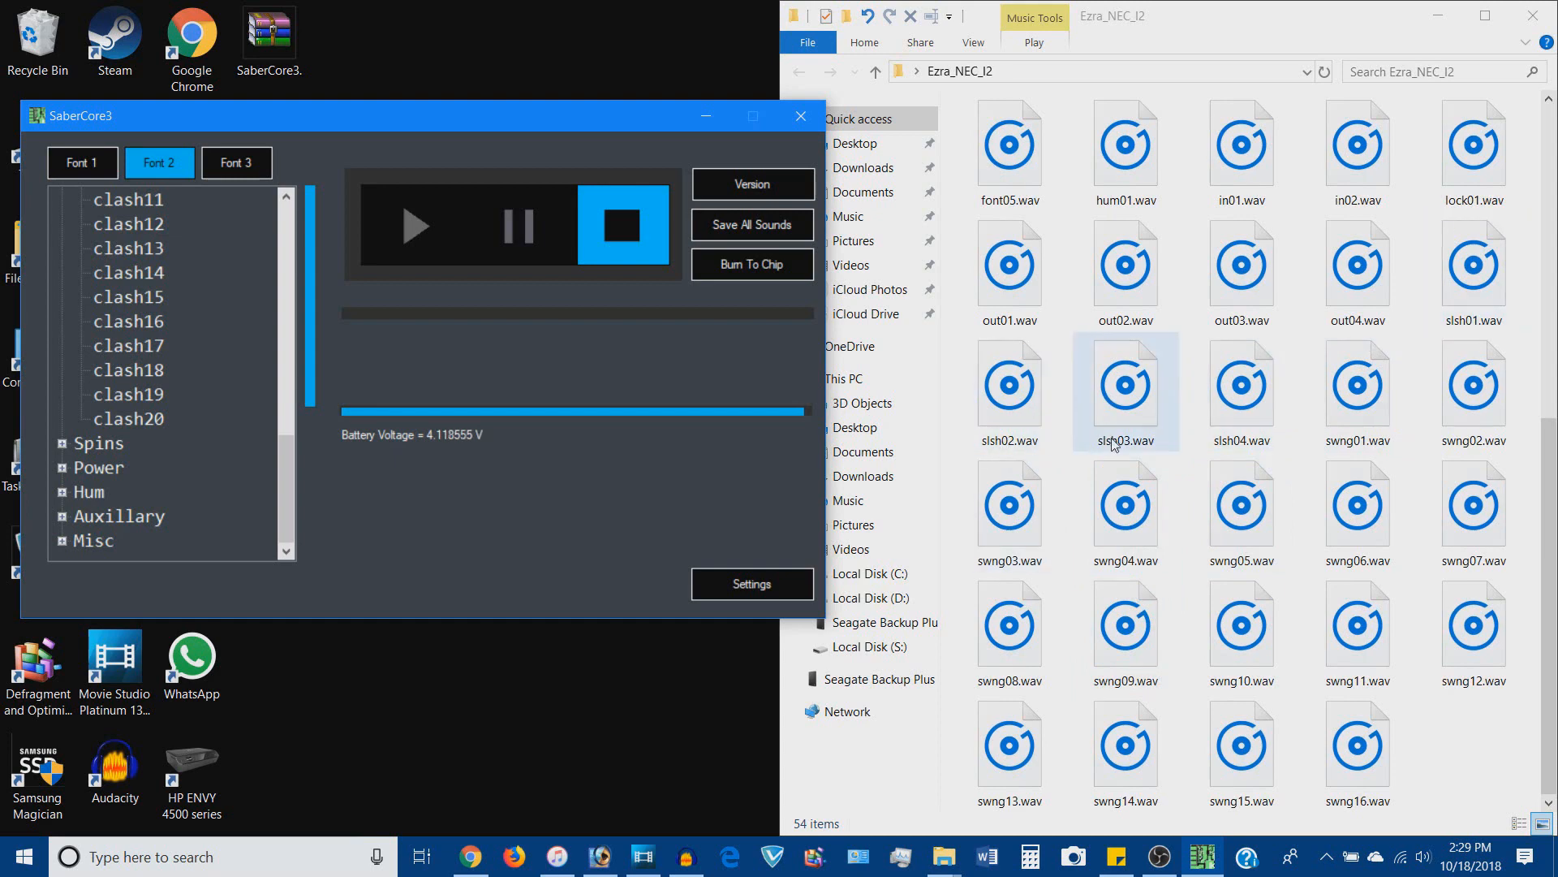
click(63, 443)
scroll(130, 426, down, 1)
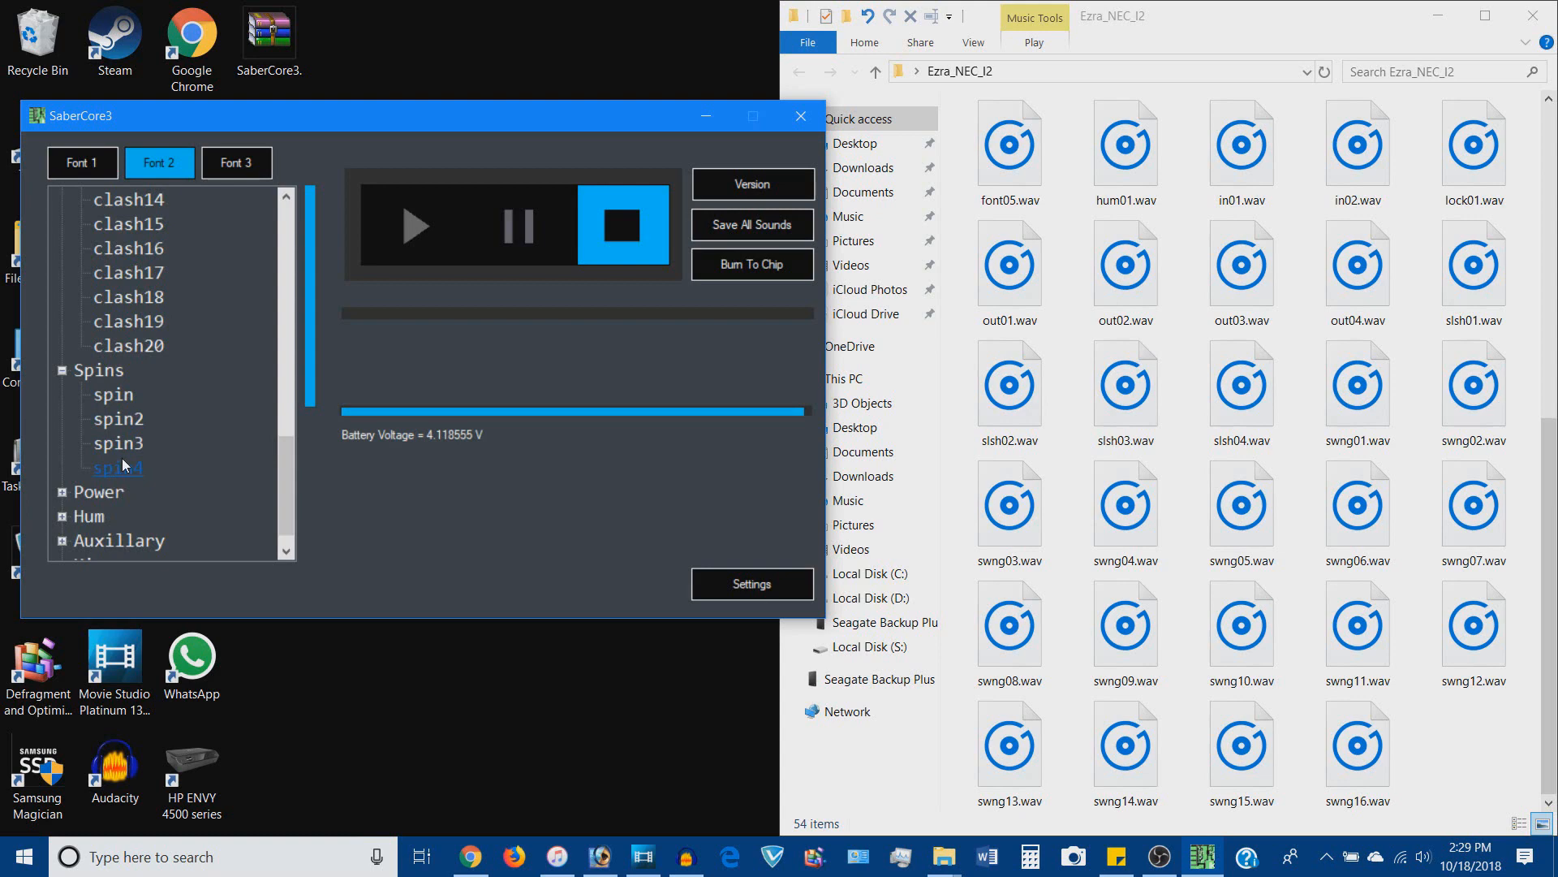
click(62, 493)
scroll(177, 466, down, 1)
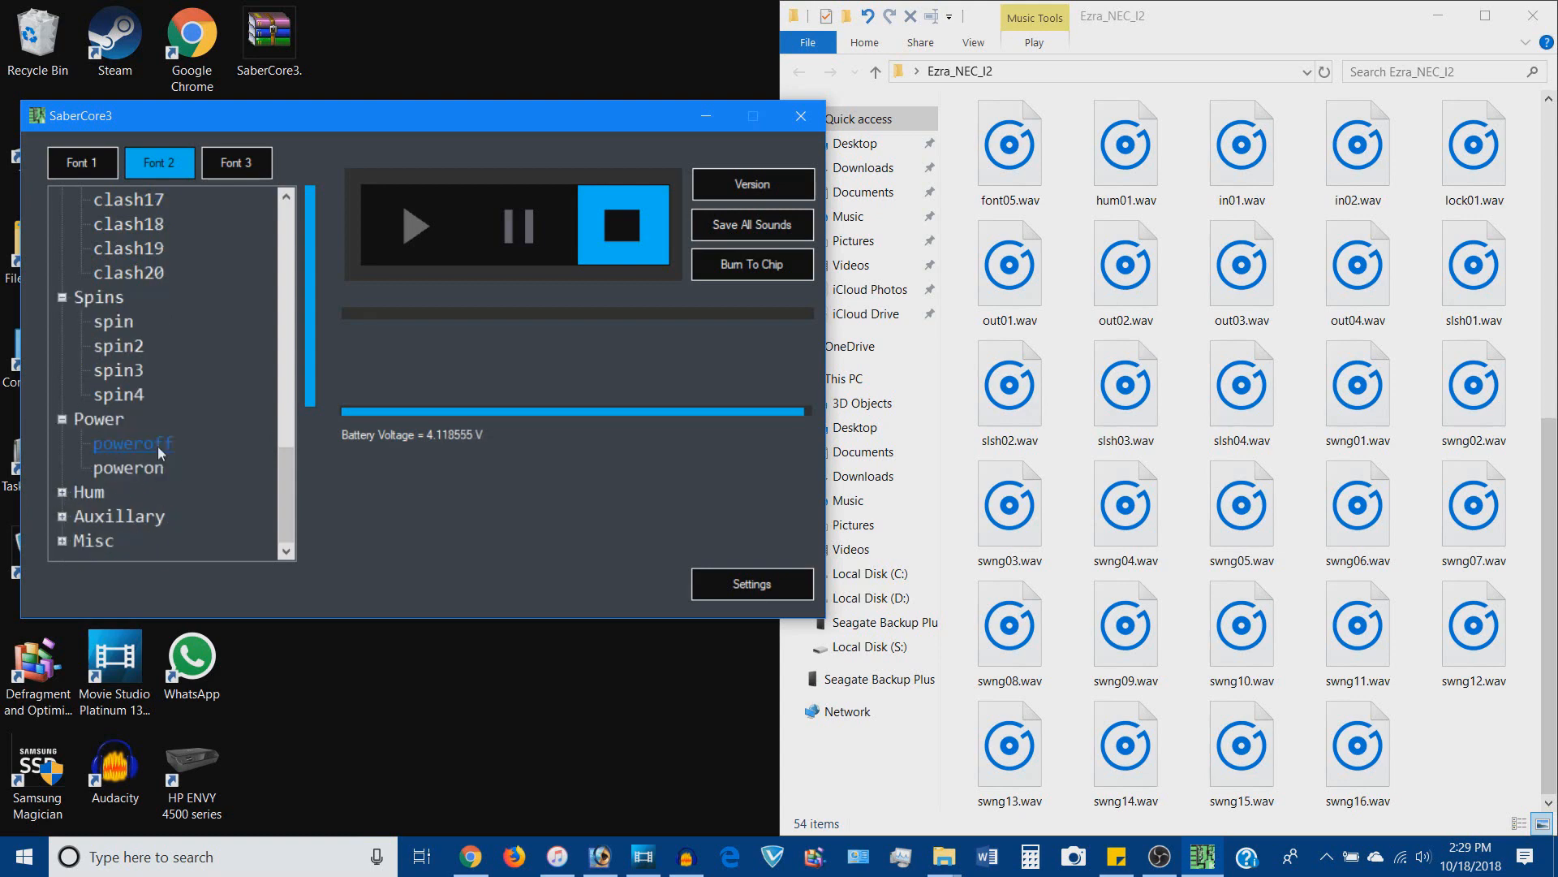
- Compare the folder's in, out and hum files with Font 2's Power slots, and expand the Hum category
scroll(1243, 515, up, 3)
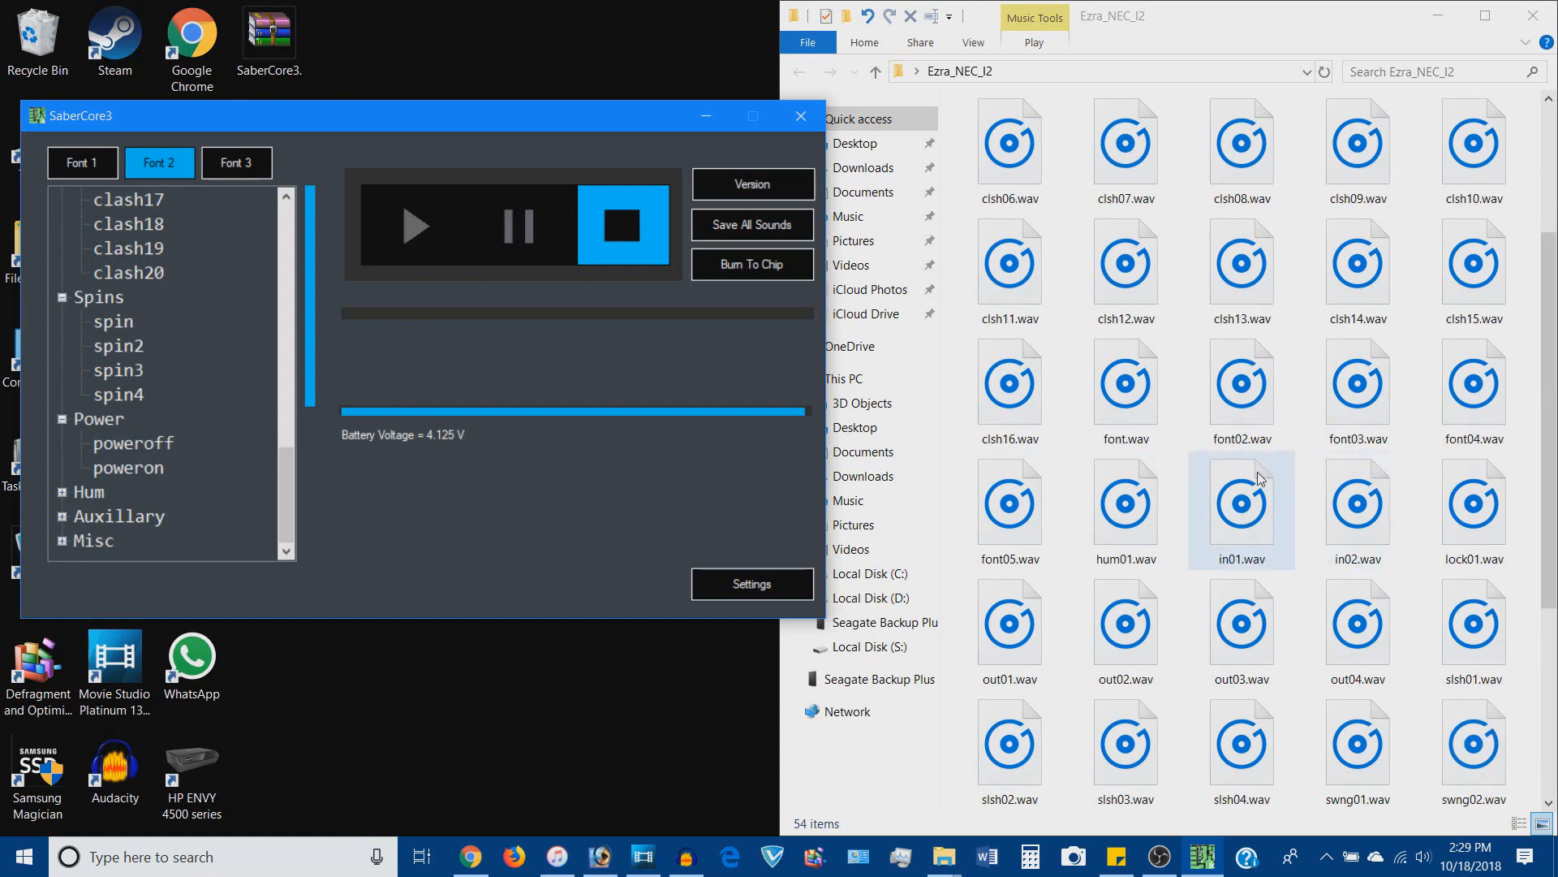
scroll(1020, 483, down, 3)
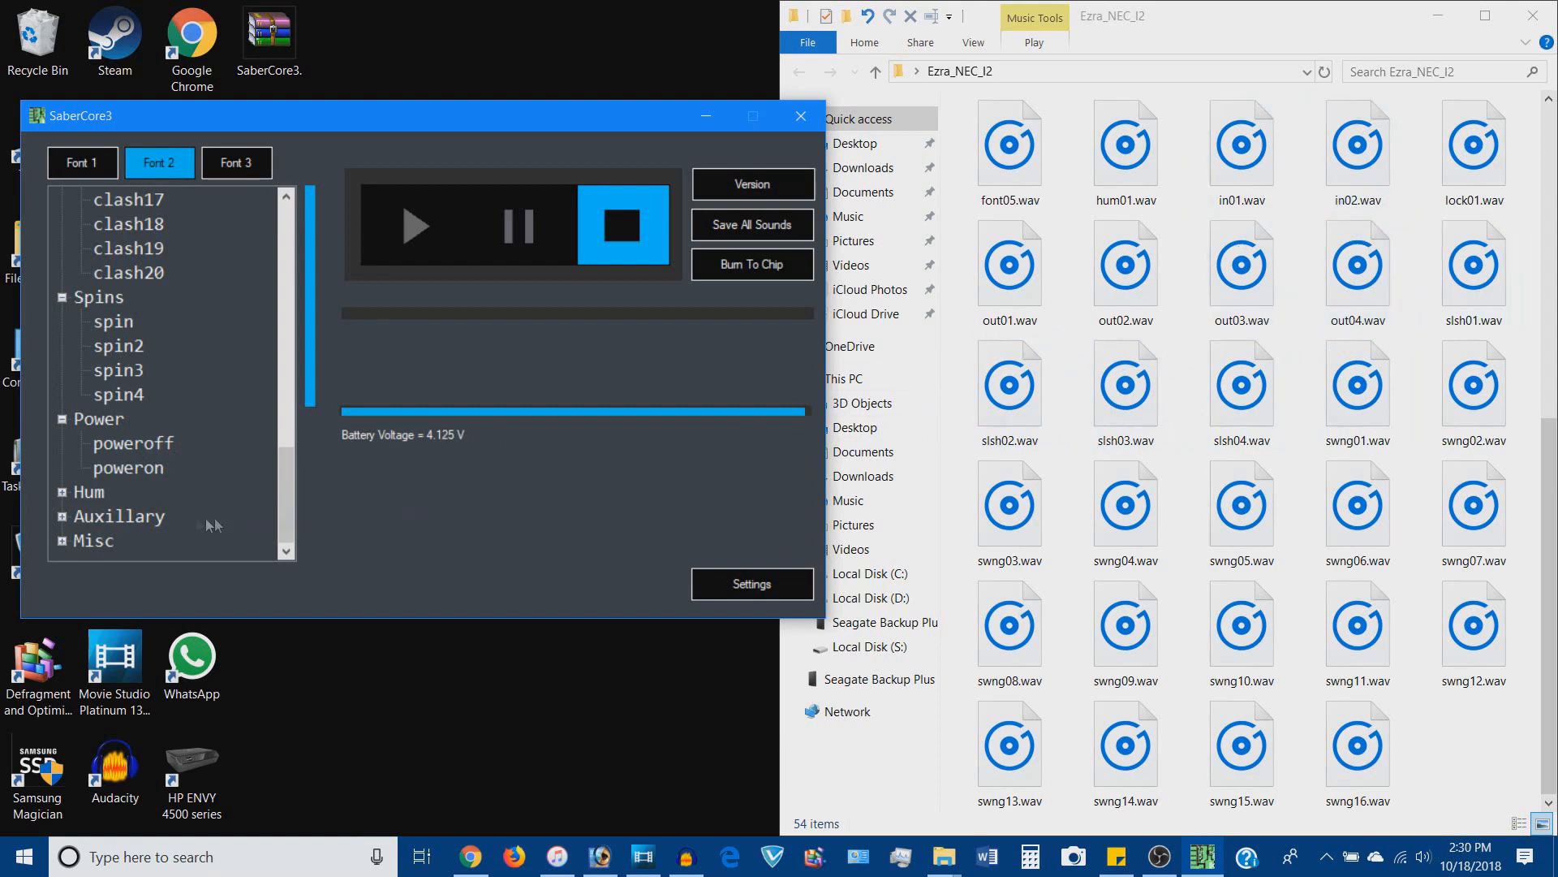
click(62, 493)
scroll(211, 470, down, 1)
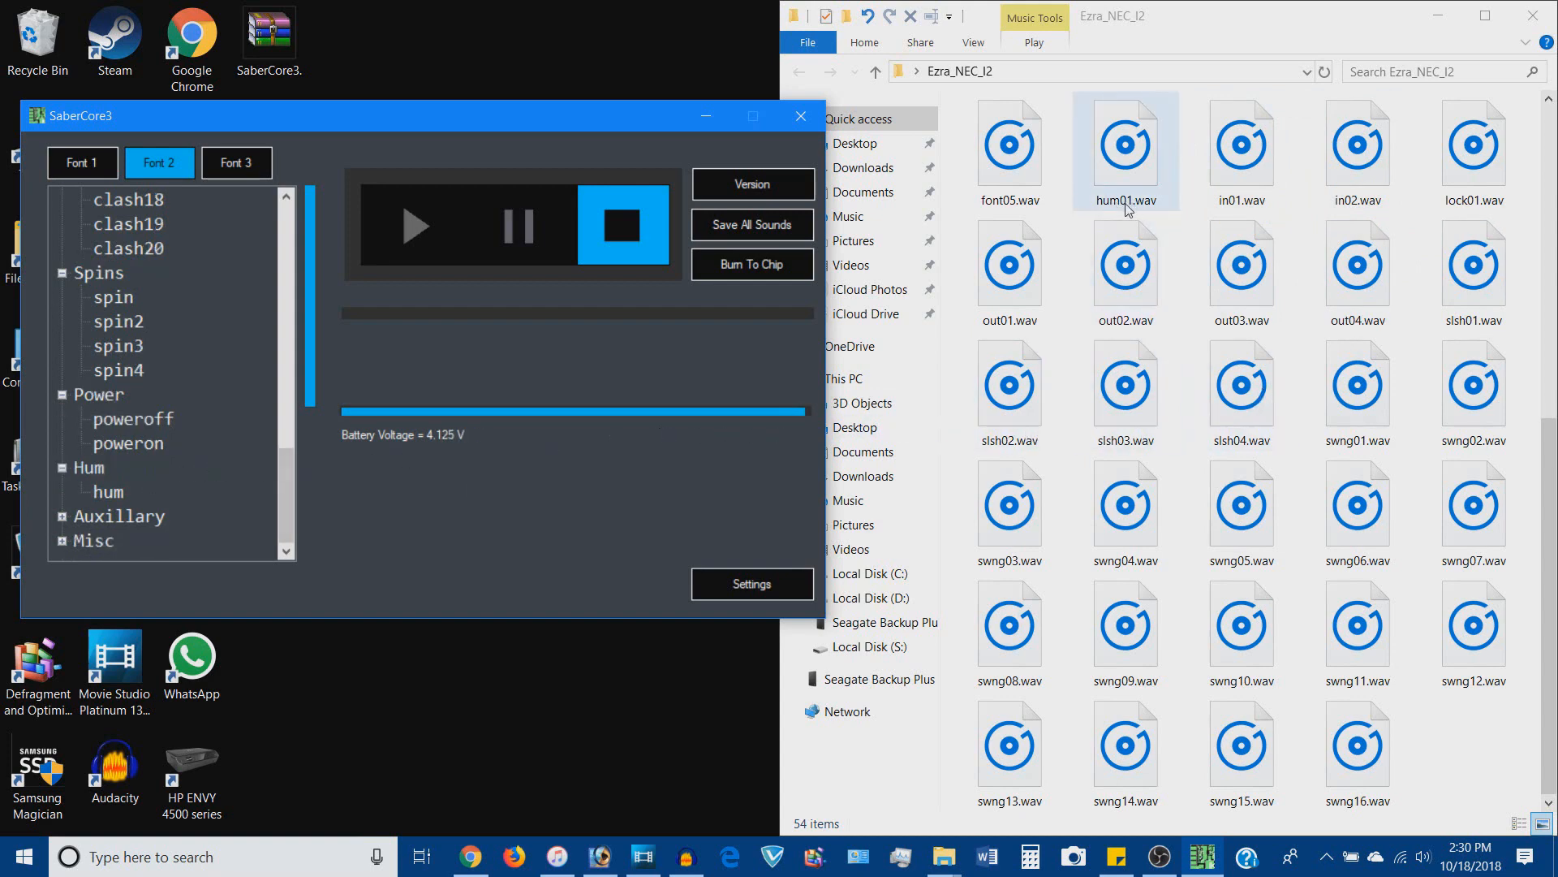
- Expand the Auxillary category of Font 2 and compare its blaster slots with the folder's blst files
double_click(91, 516)
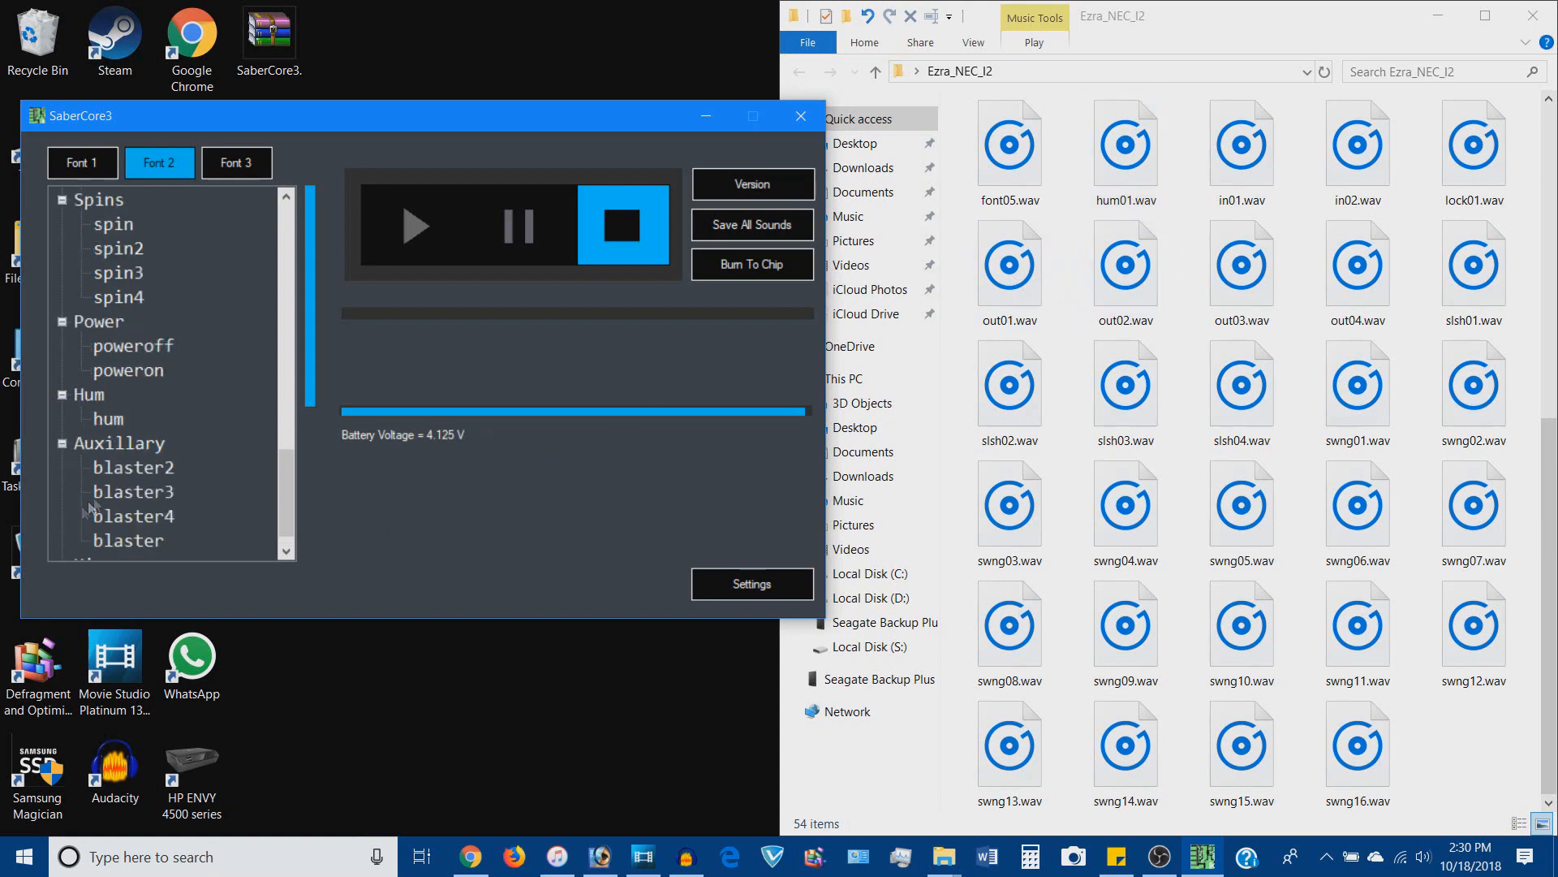
scroll(91, 508, down, 1)
scroll(1043, 397, up, 5)
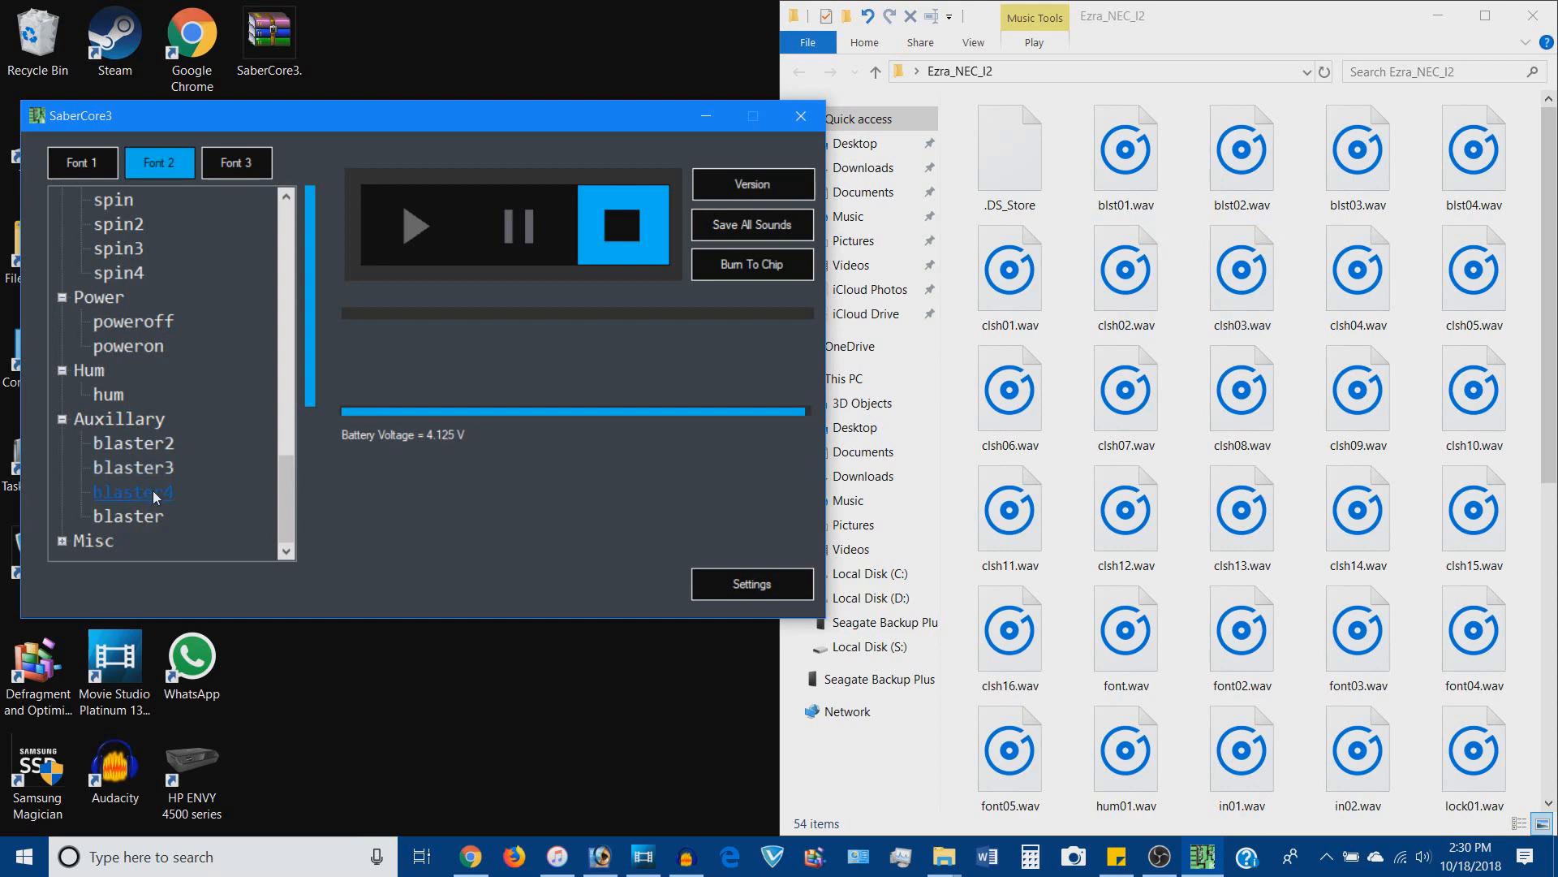
- Expand the Misc category of Font 2, and check the format of the confirm sound in Audacity before minimizing it
click(61, 541)
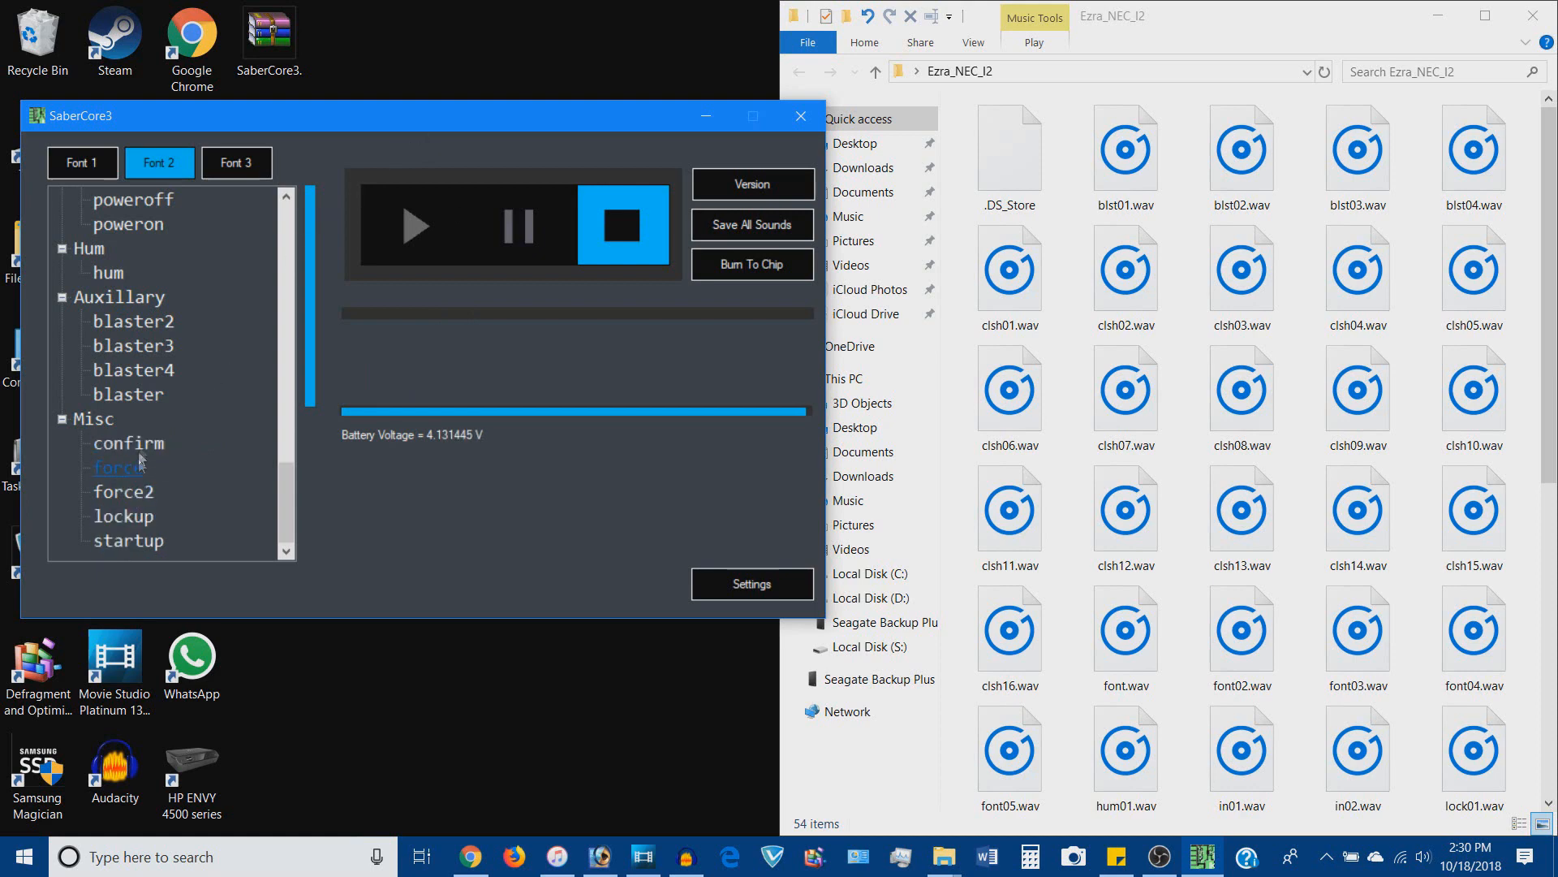
click(686, 859)
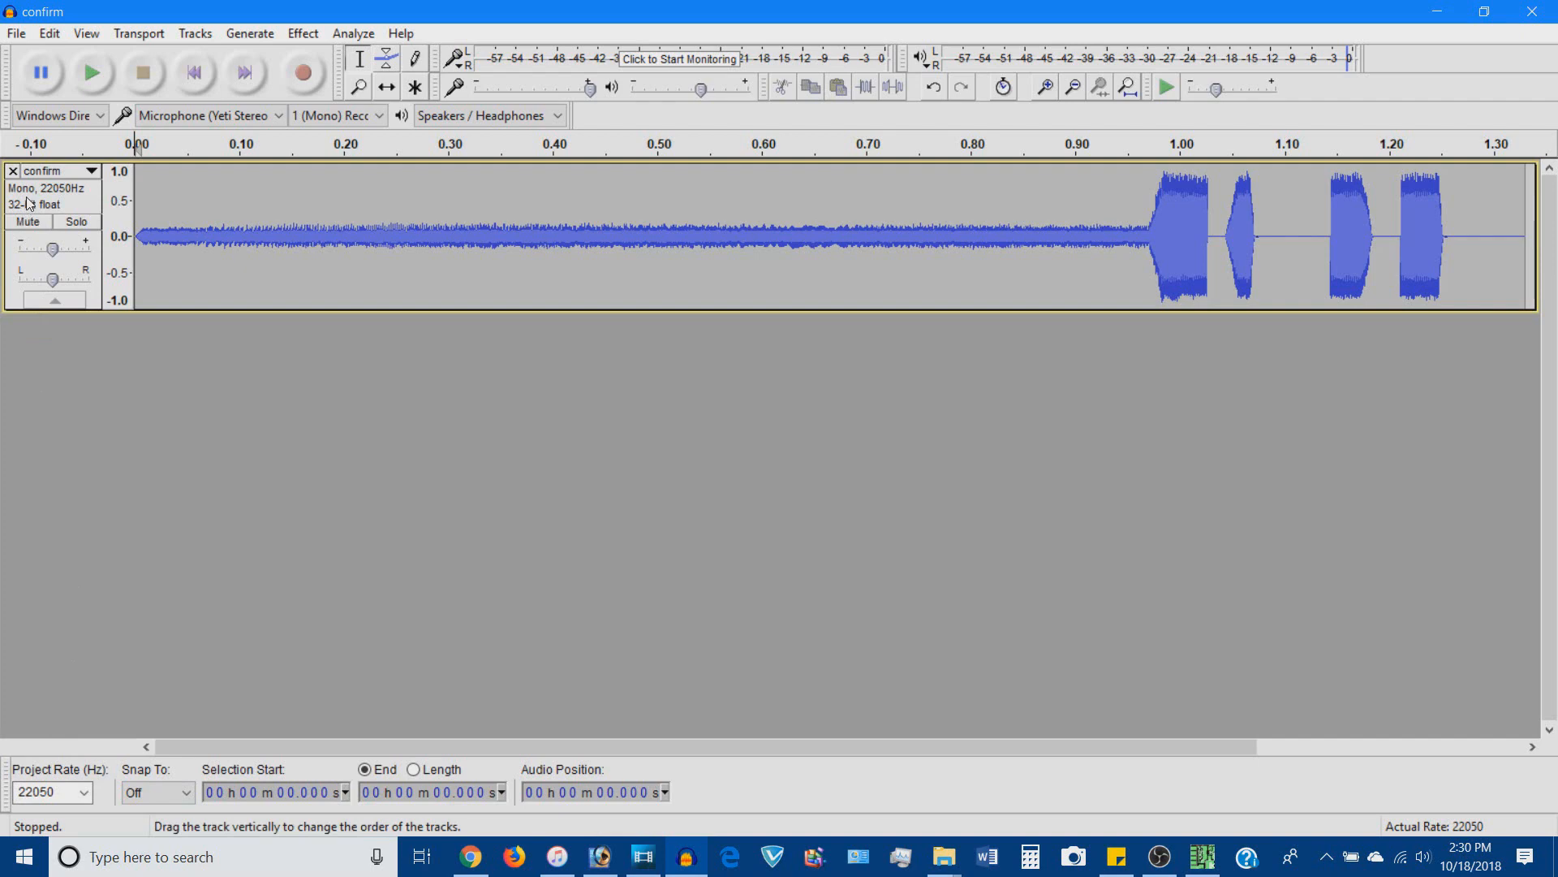
click(1436, 11)
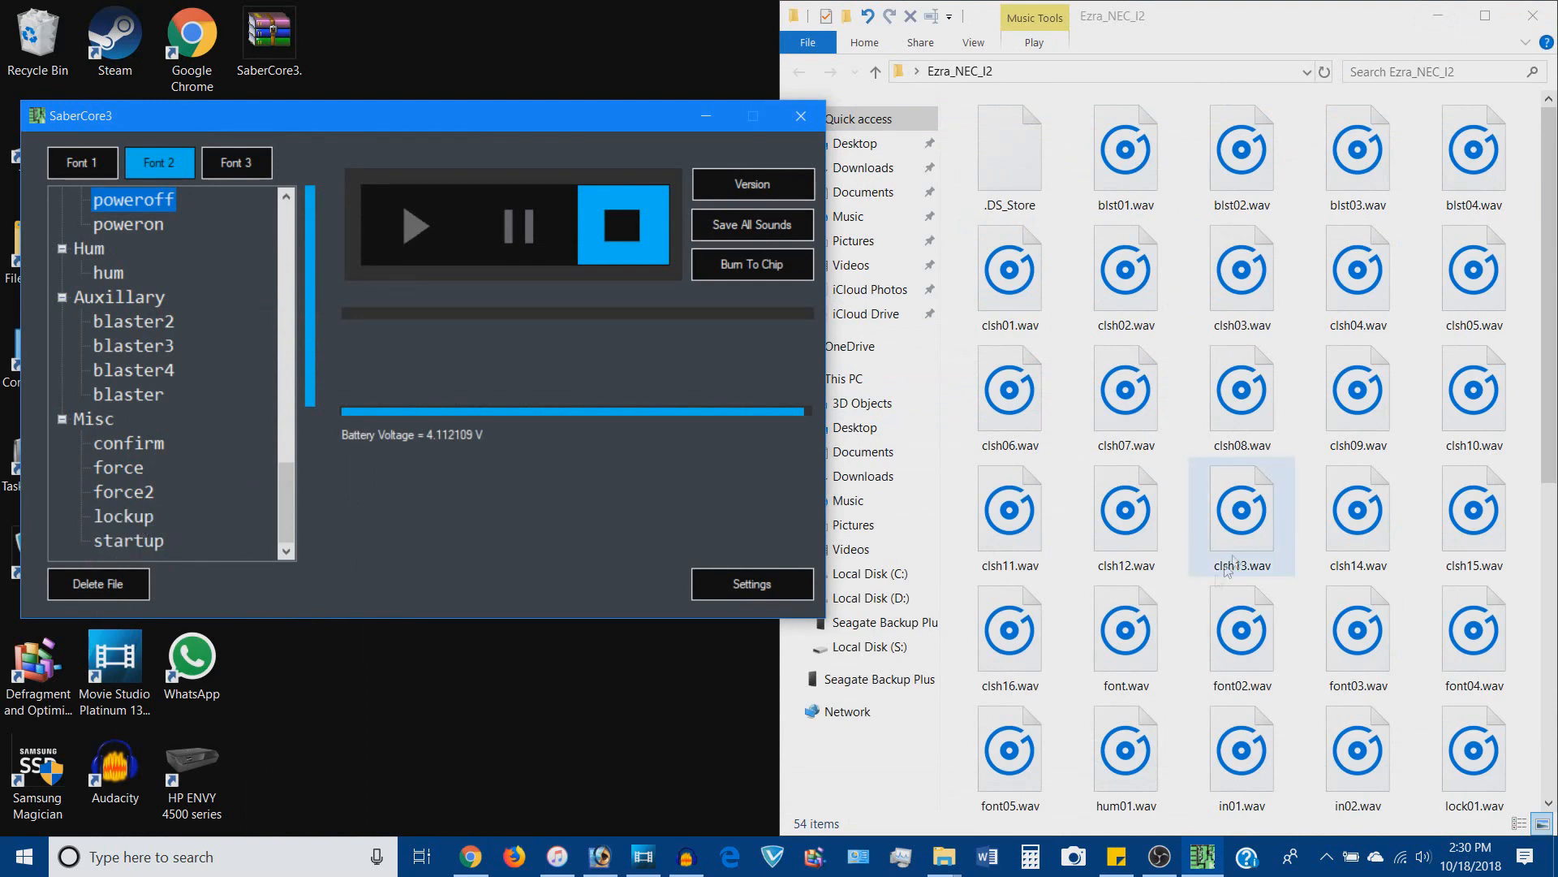
- Look through the Ezra_NEC_I2 files for matches to Font 2's Misc slots, and close the folder
scroll(1201, 620, down, 5)
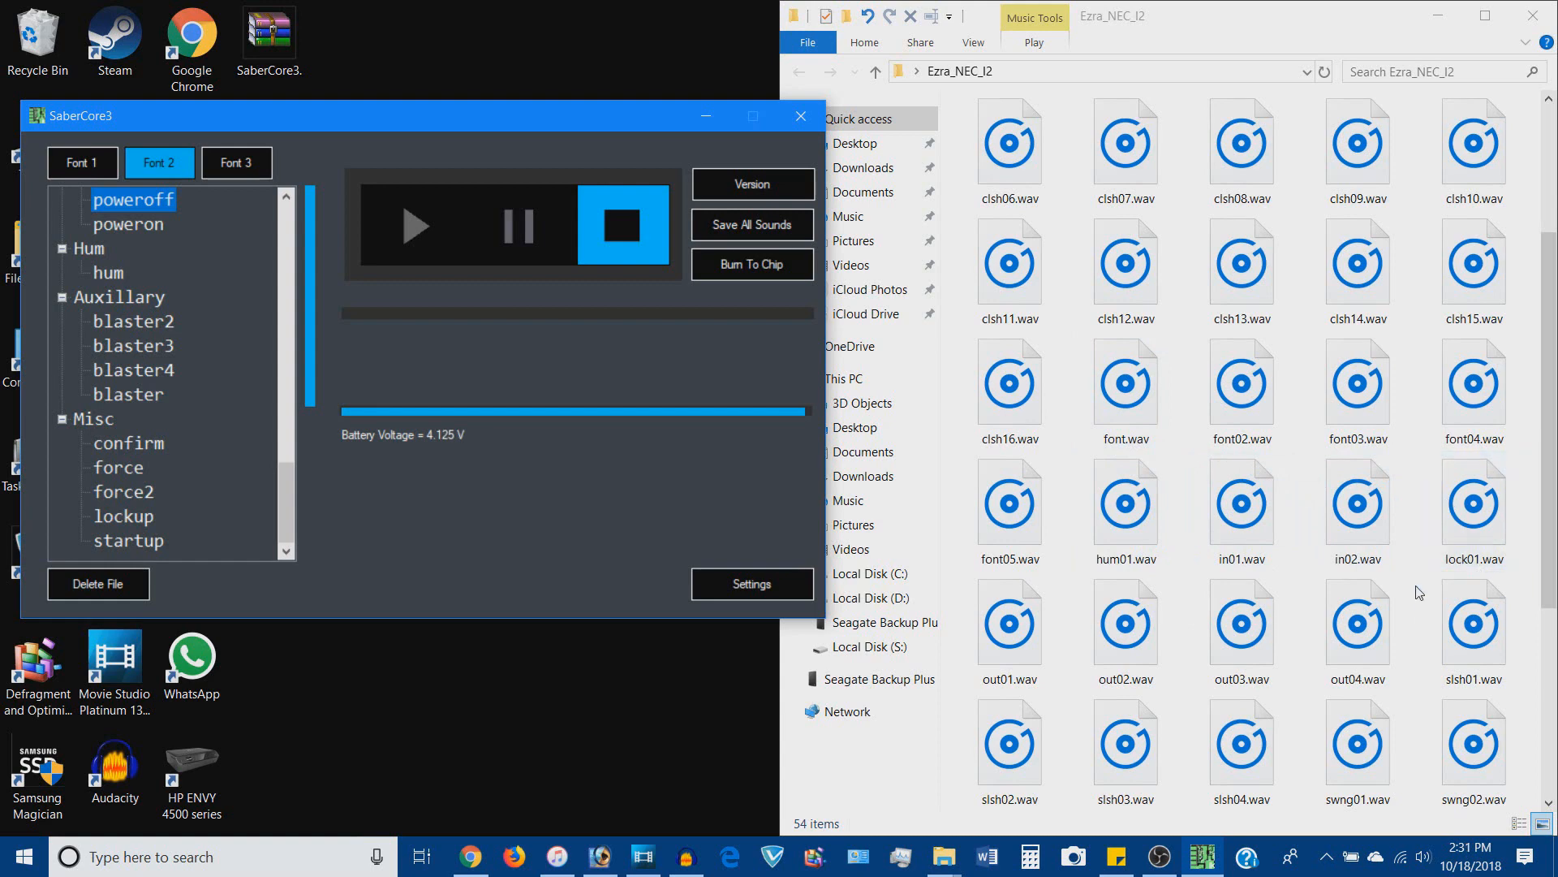
scroll(1418, 592, down, 5)
scroll(1419, 592, up, 3)
scroll(1045, 563, up, 3)
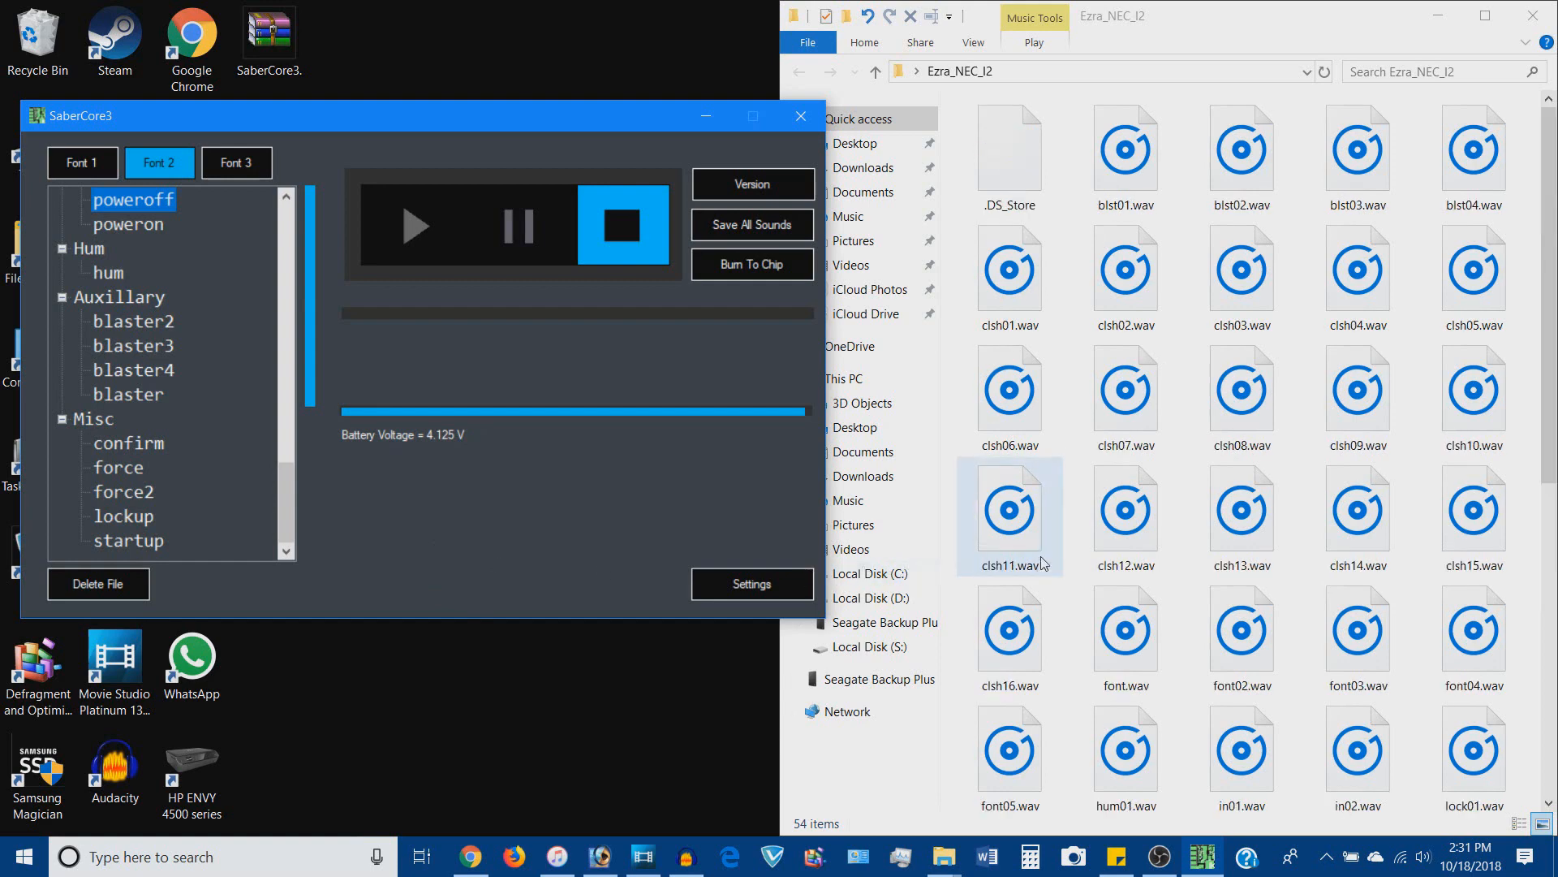
click(1533, 22)
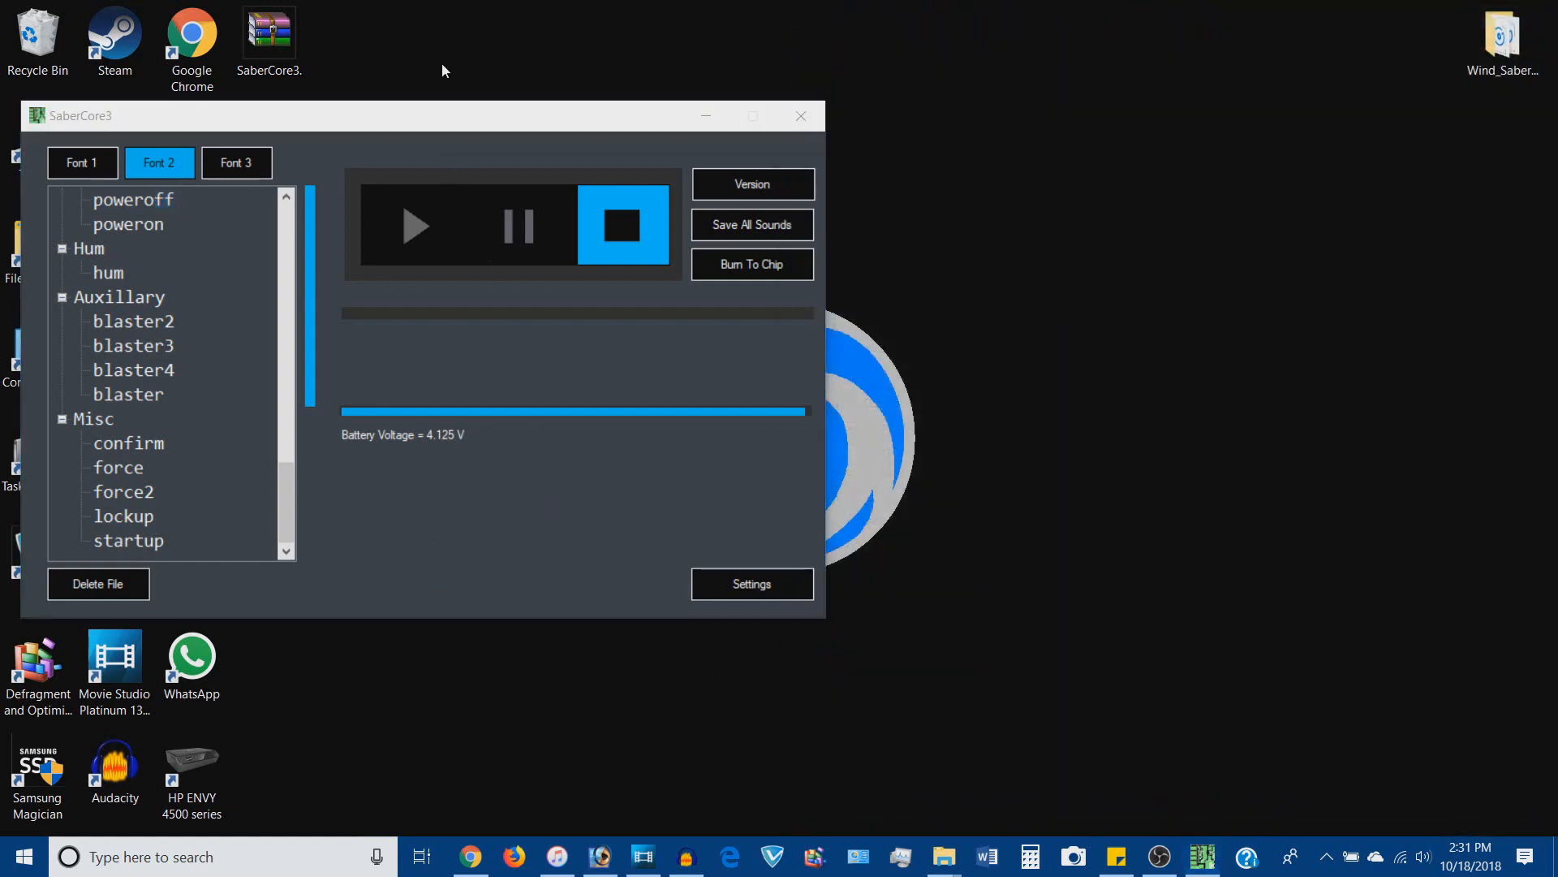
- Open the Ezra_SaberCore_3.0 folder beside the SaberCore3 window and display its files as large icons
drag(424, 120, 759, 105)
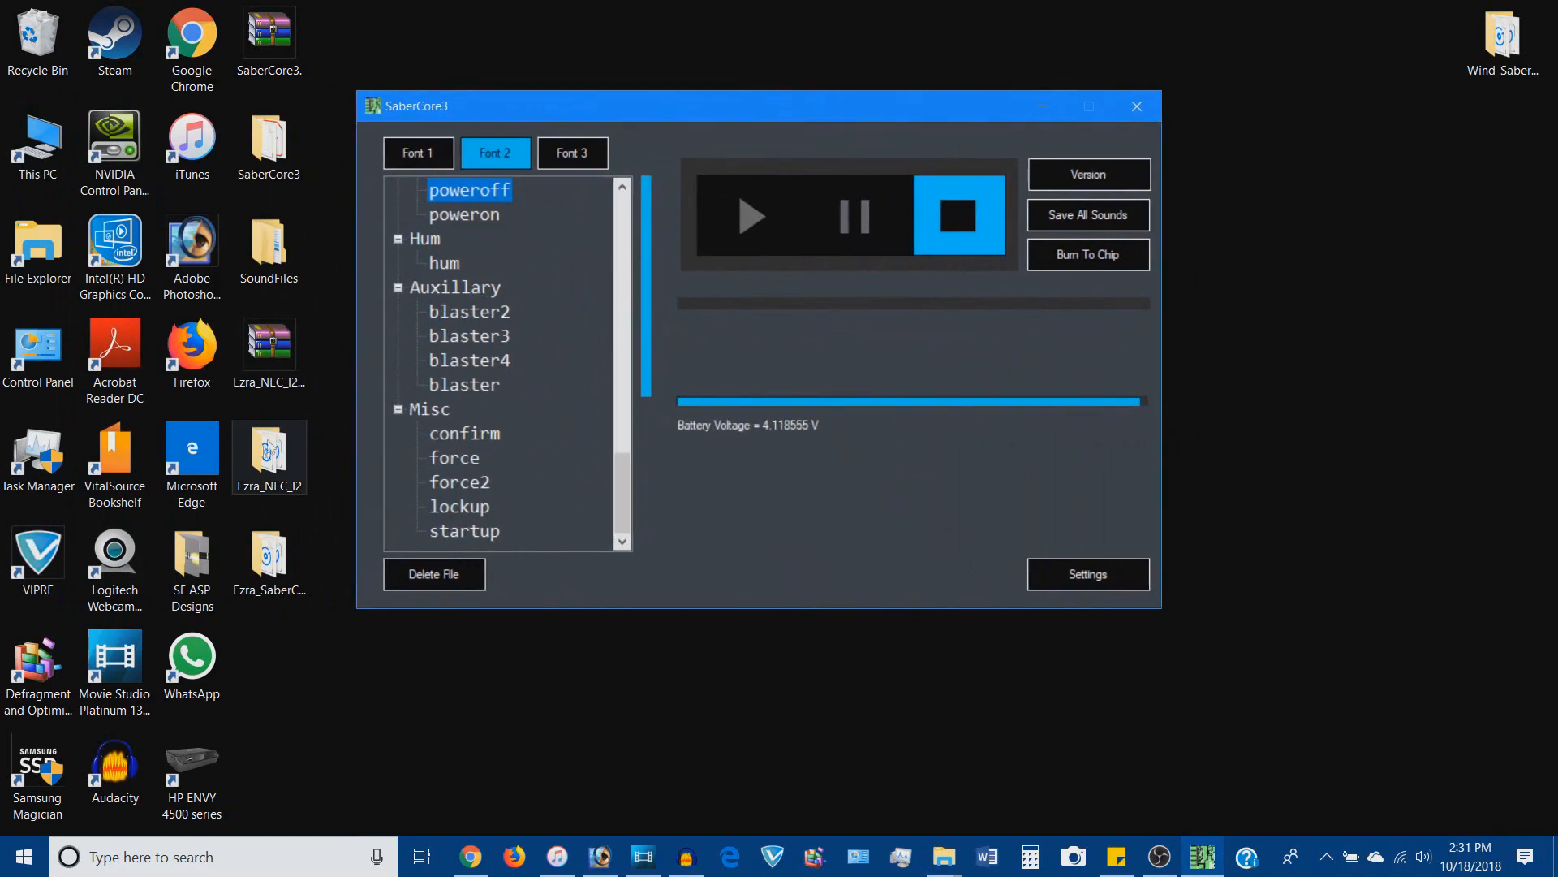
click(270, 552)
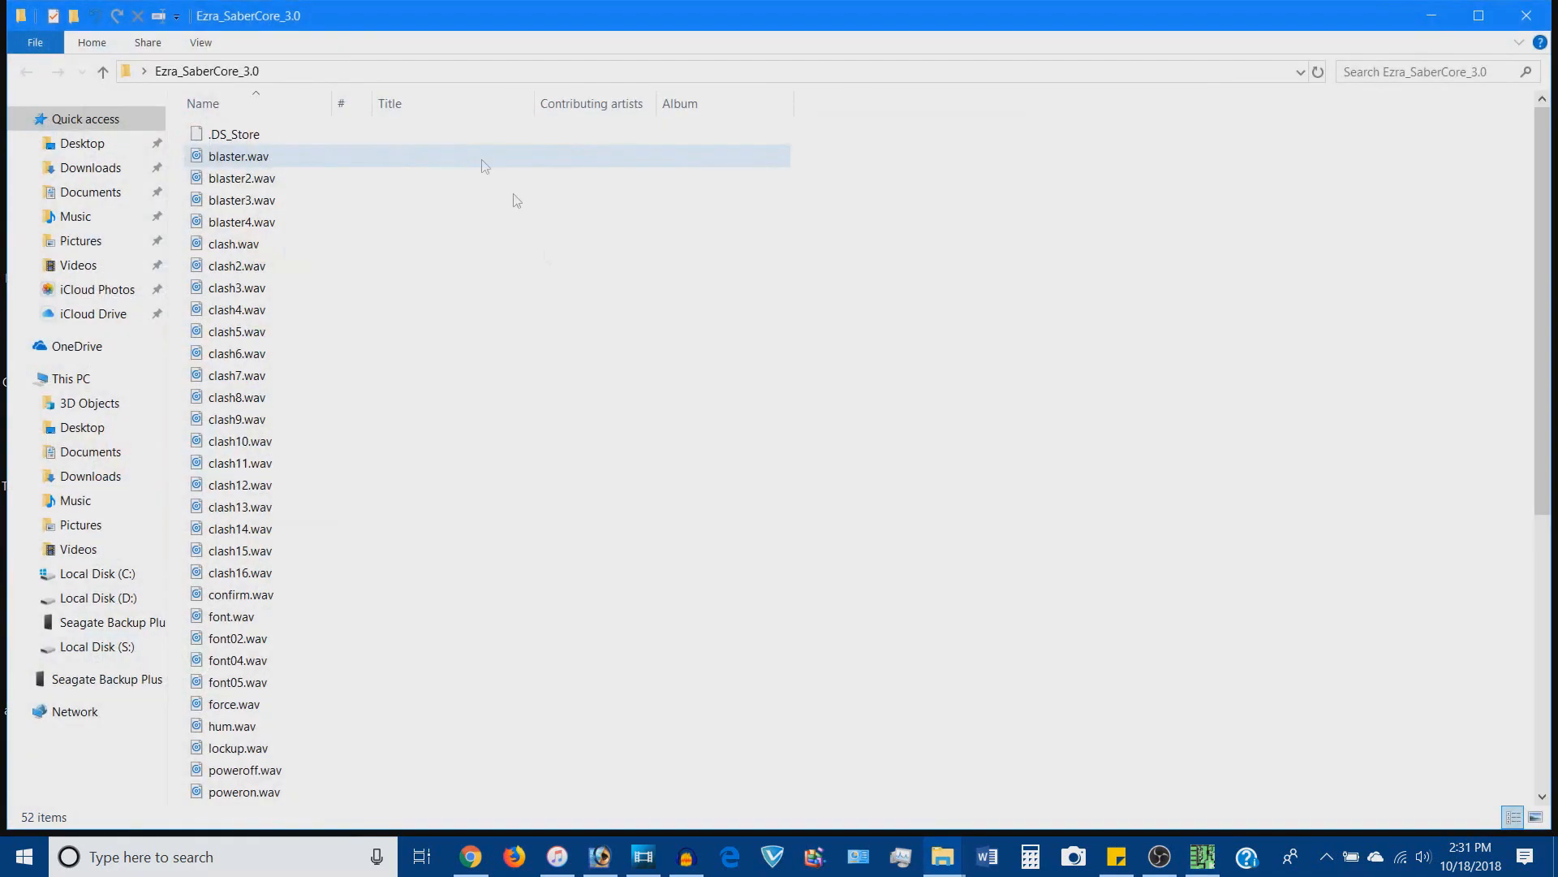
key(super+Right)
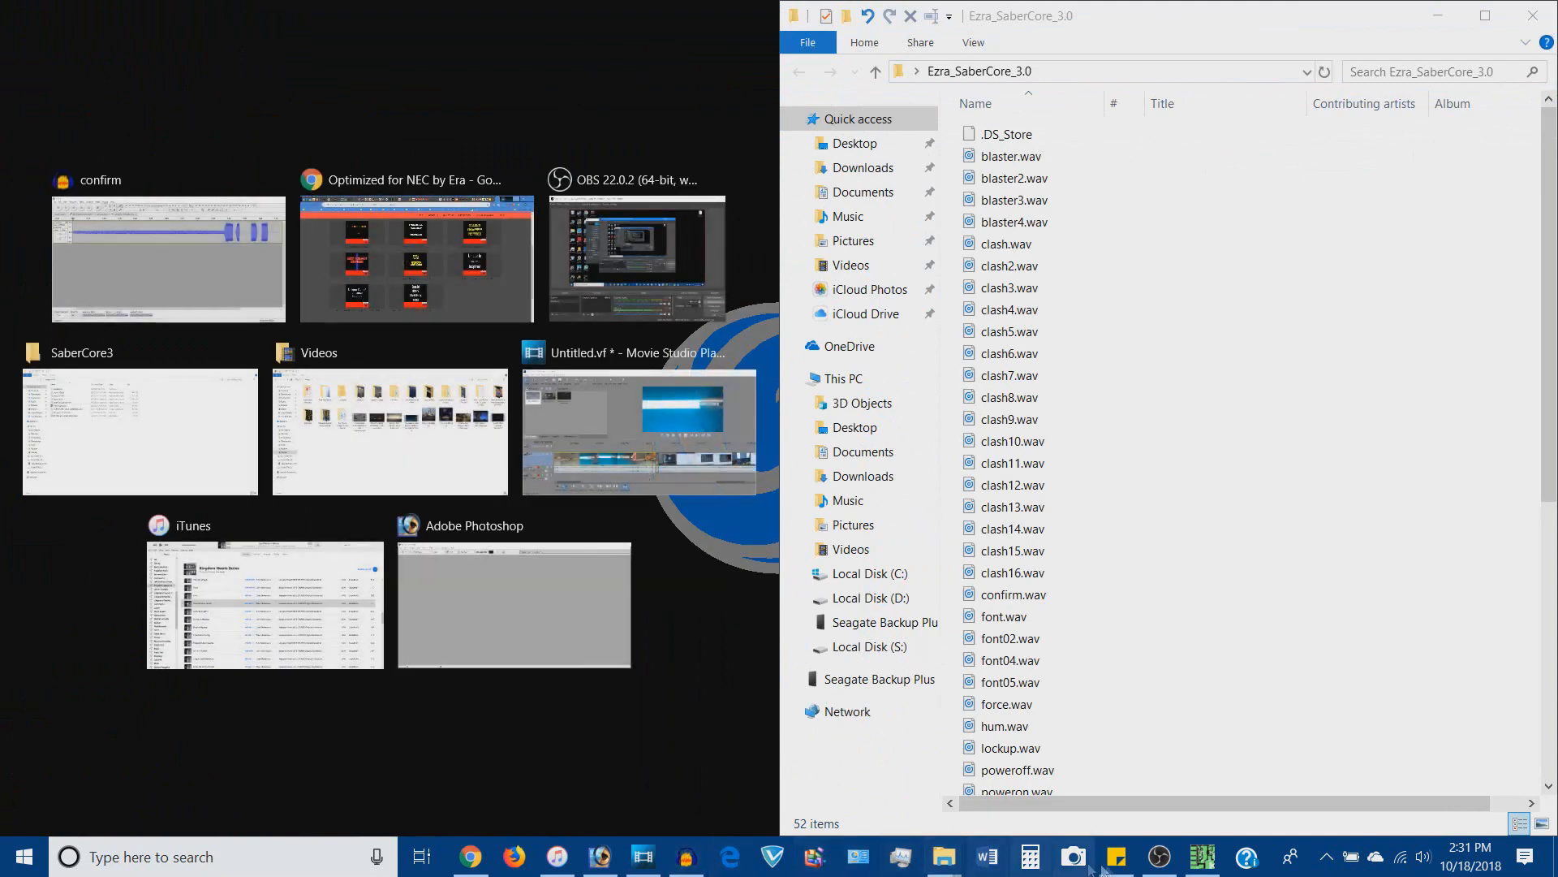
click(1202, 857)
drag(715, 103, 385, 135)
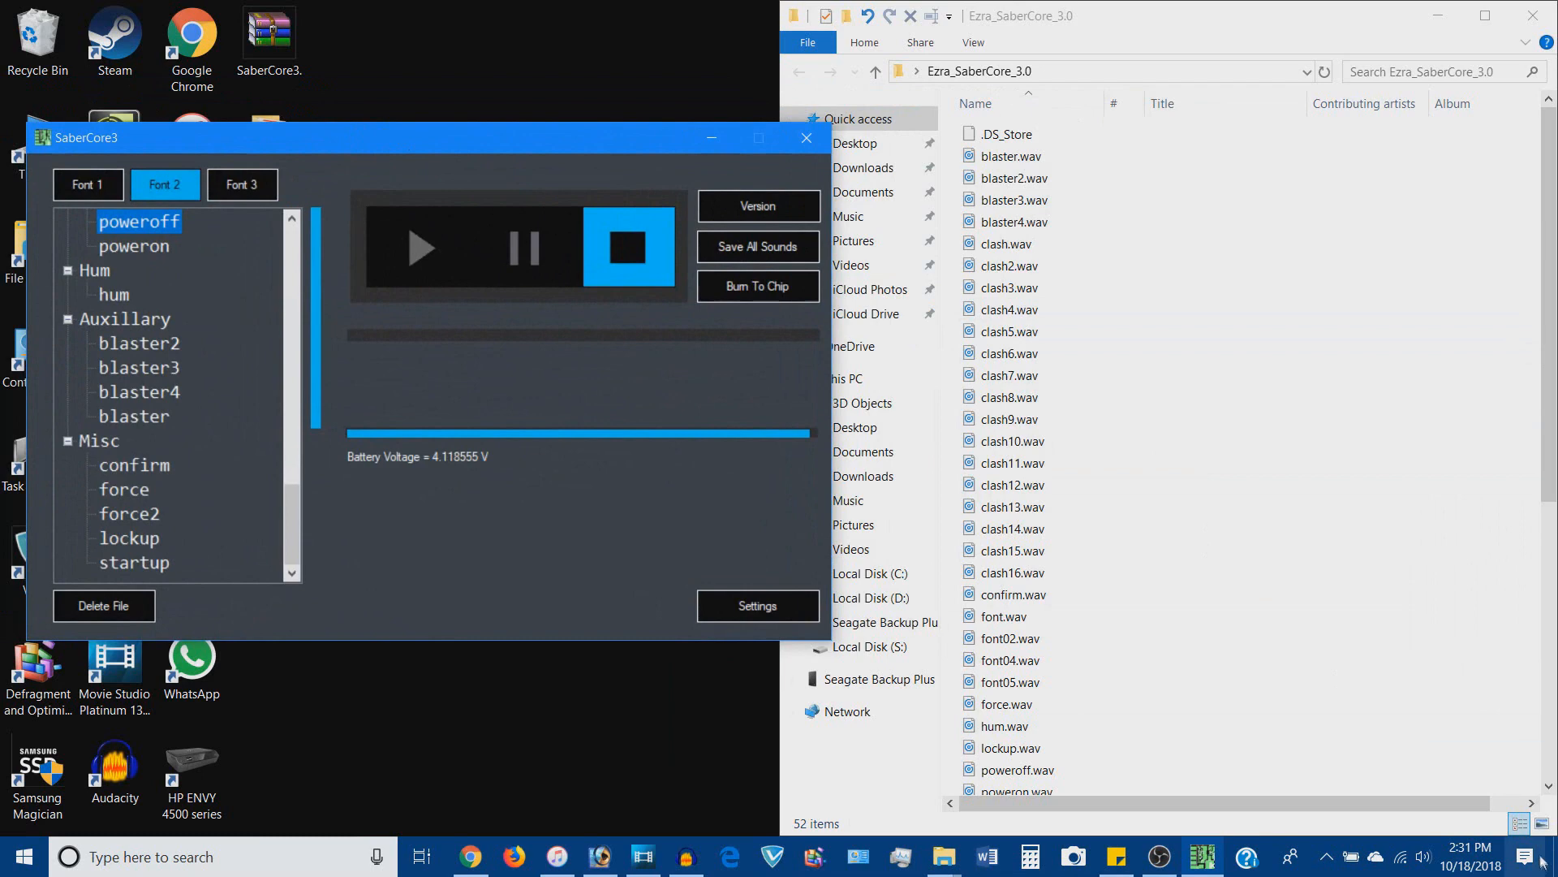
click(1541, 823)
- Compare the renamed files in Ezra_SaberCore_3.0 with all of Font 2's sound slots, and put the folder window away
scroll(150, 400, up, 15)
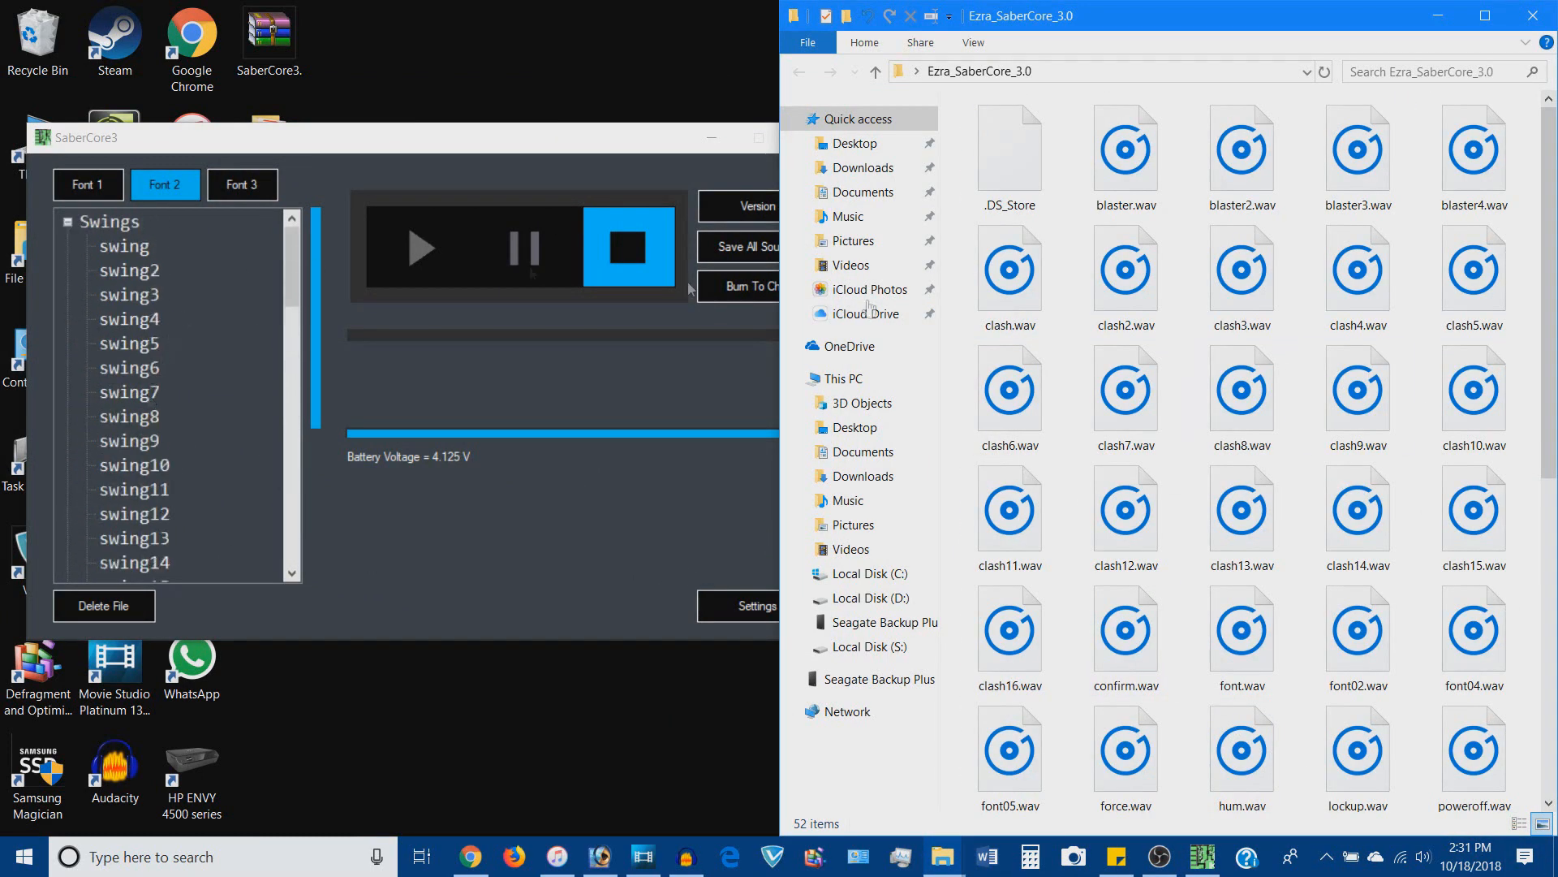
scroll(1357, 516, down, 5)
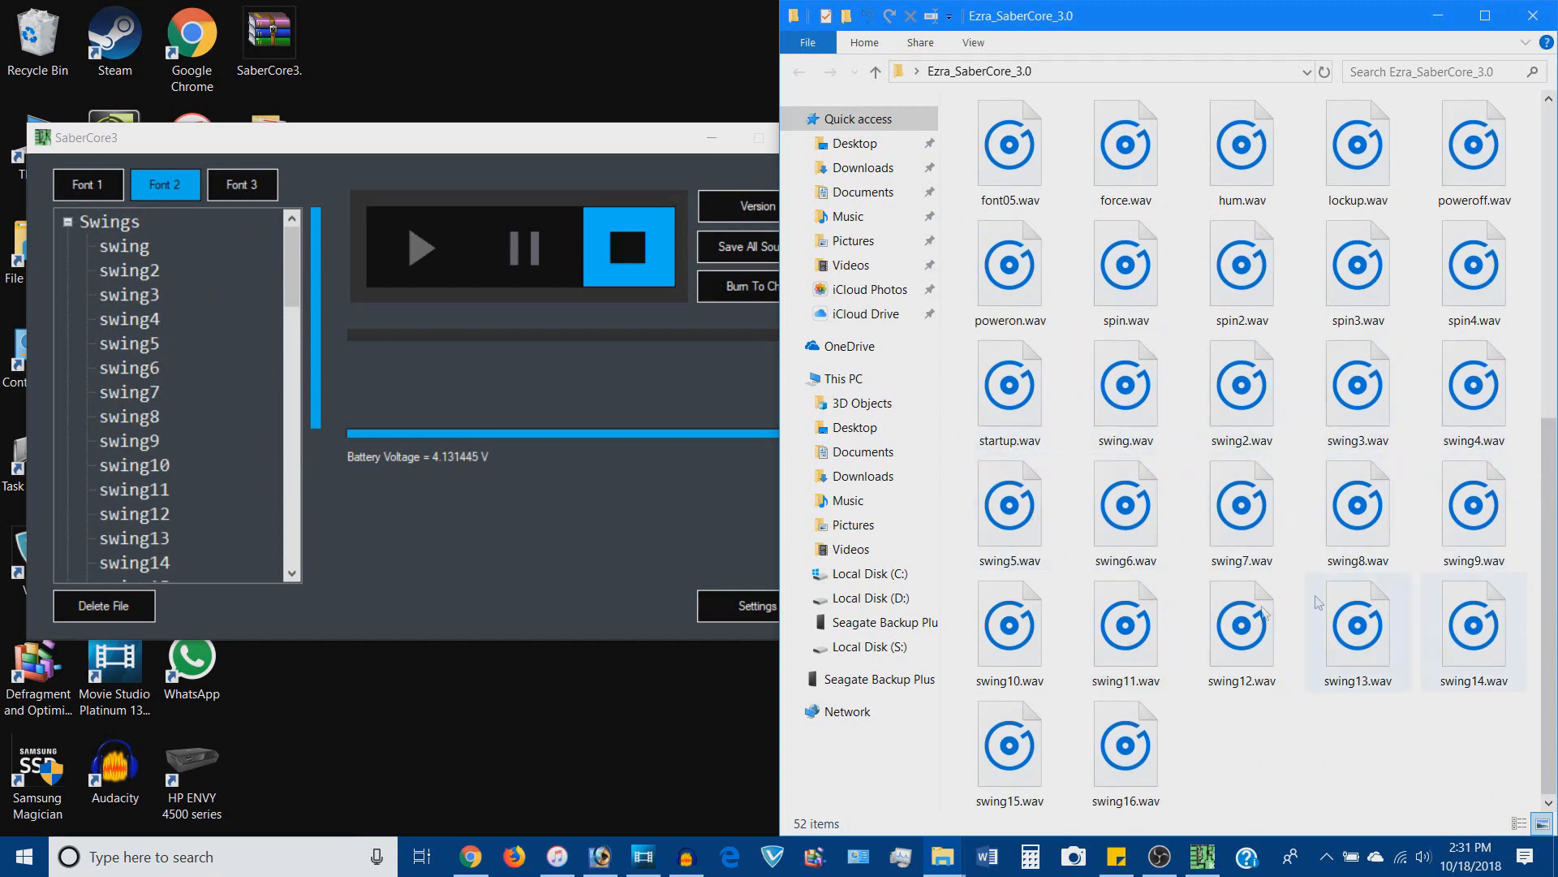
scroll(211, 290, down, 2)
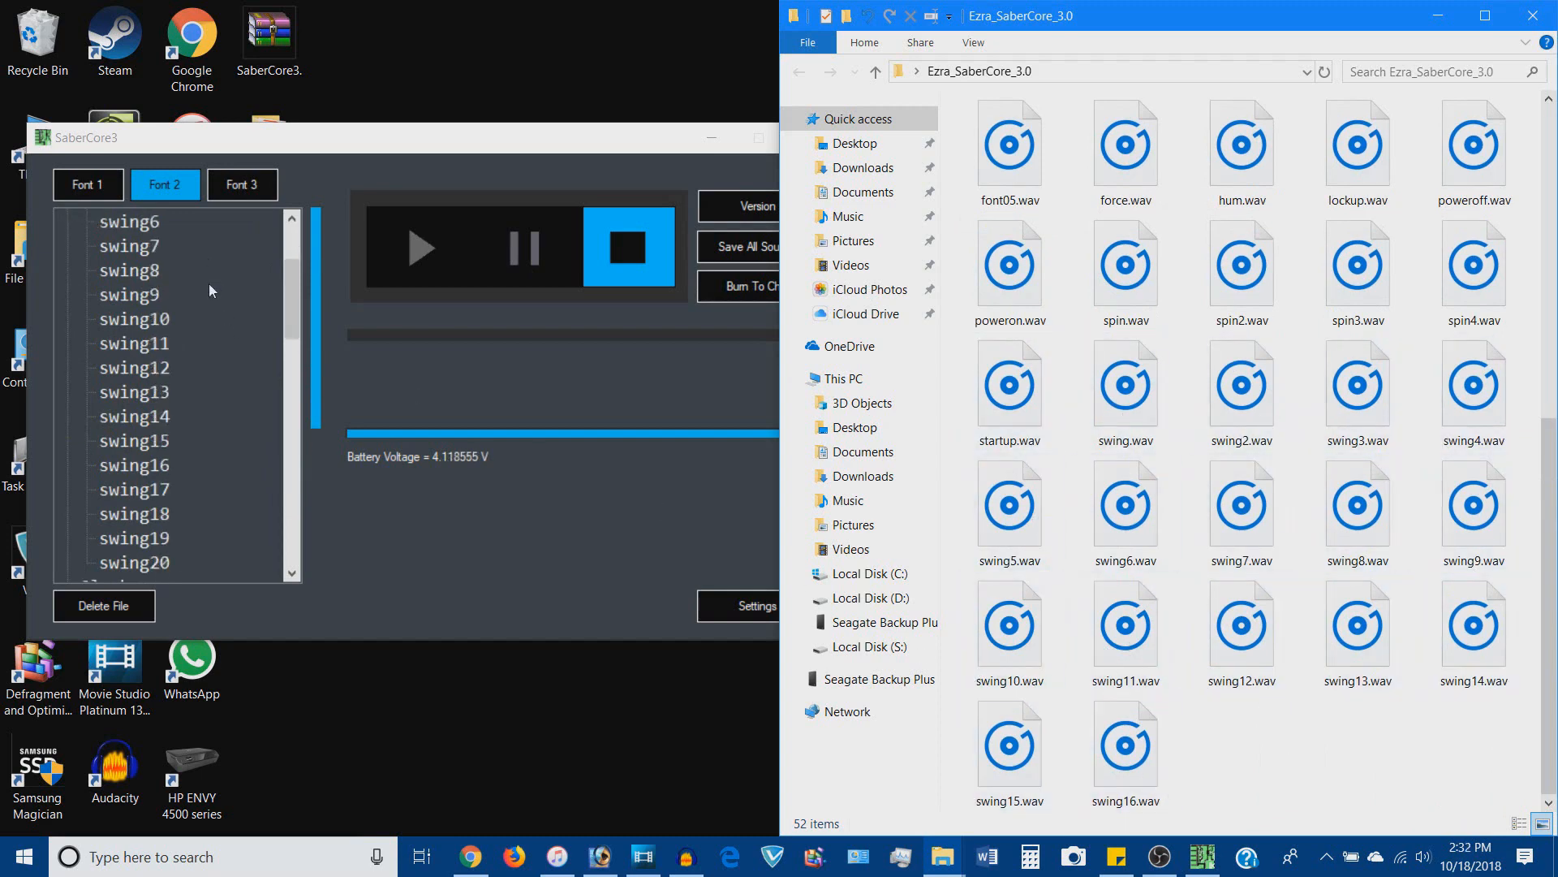
scroll(210, 289, down, 3)
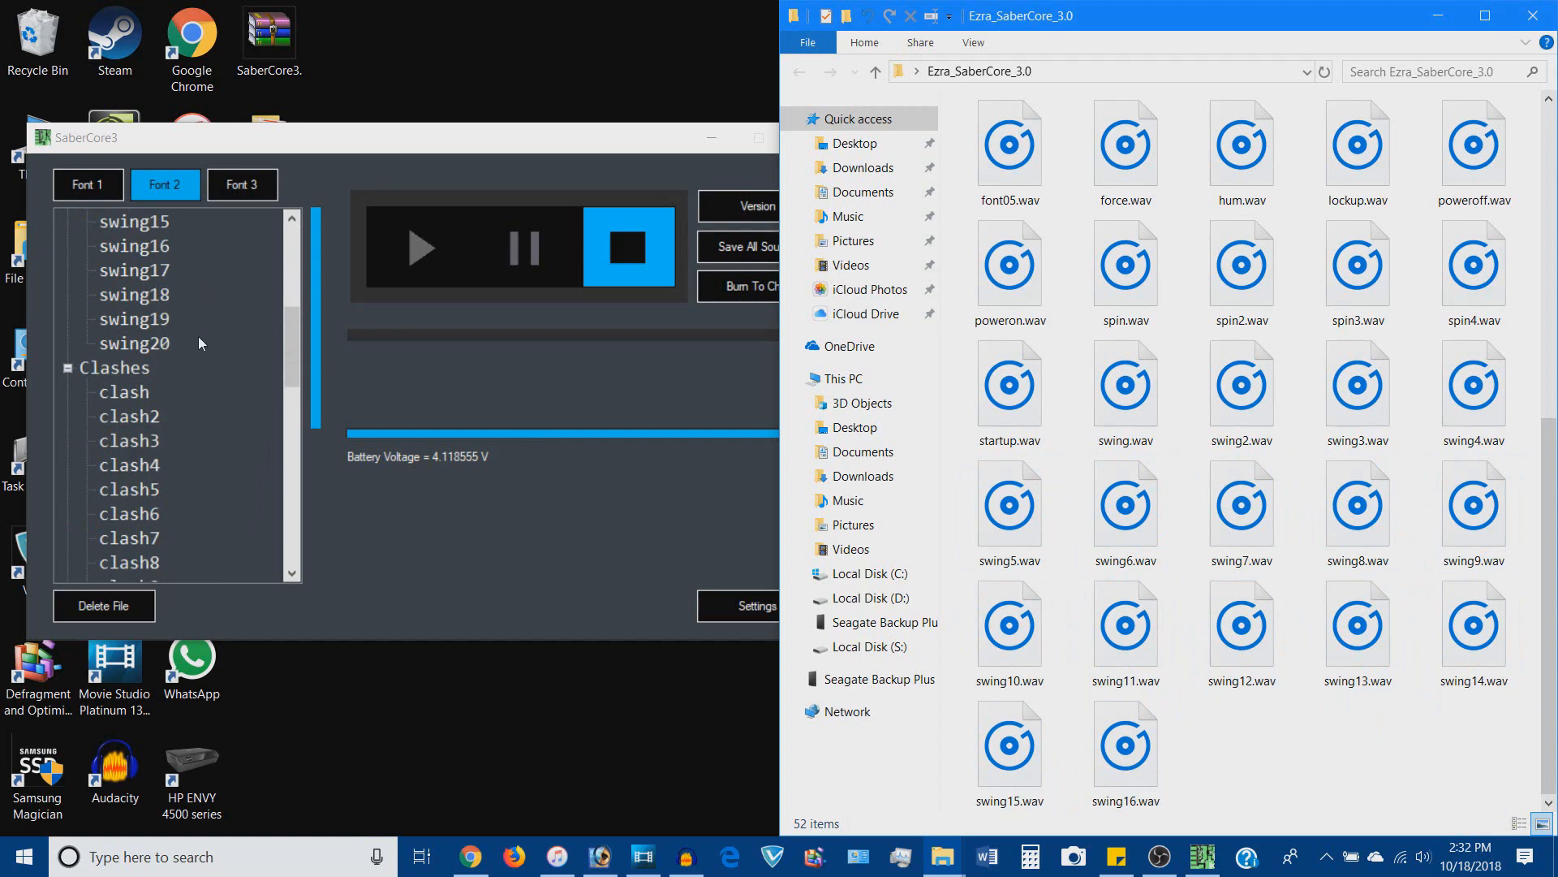
scroll(178, 376, down, 1)
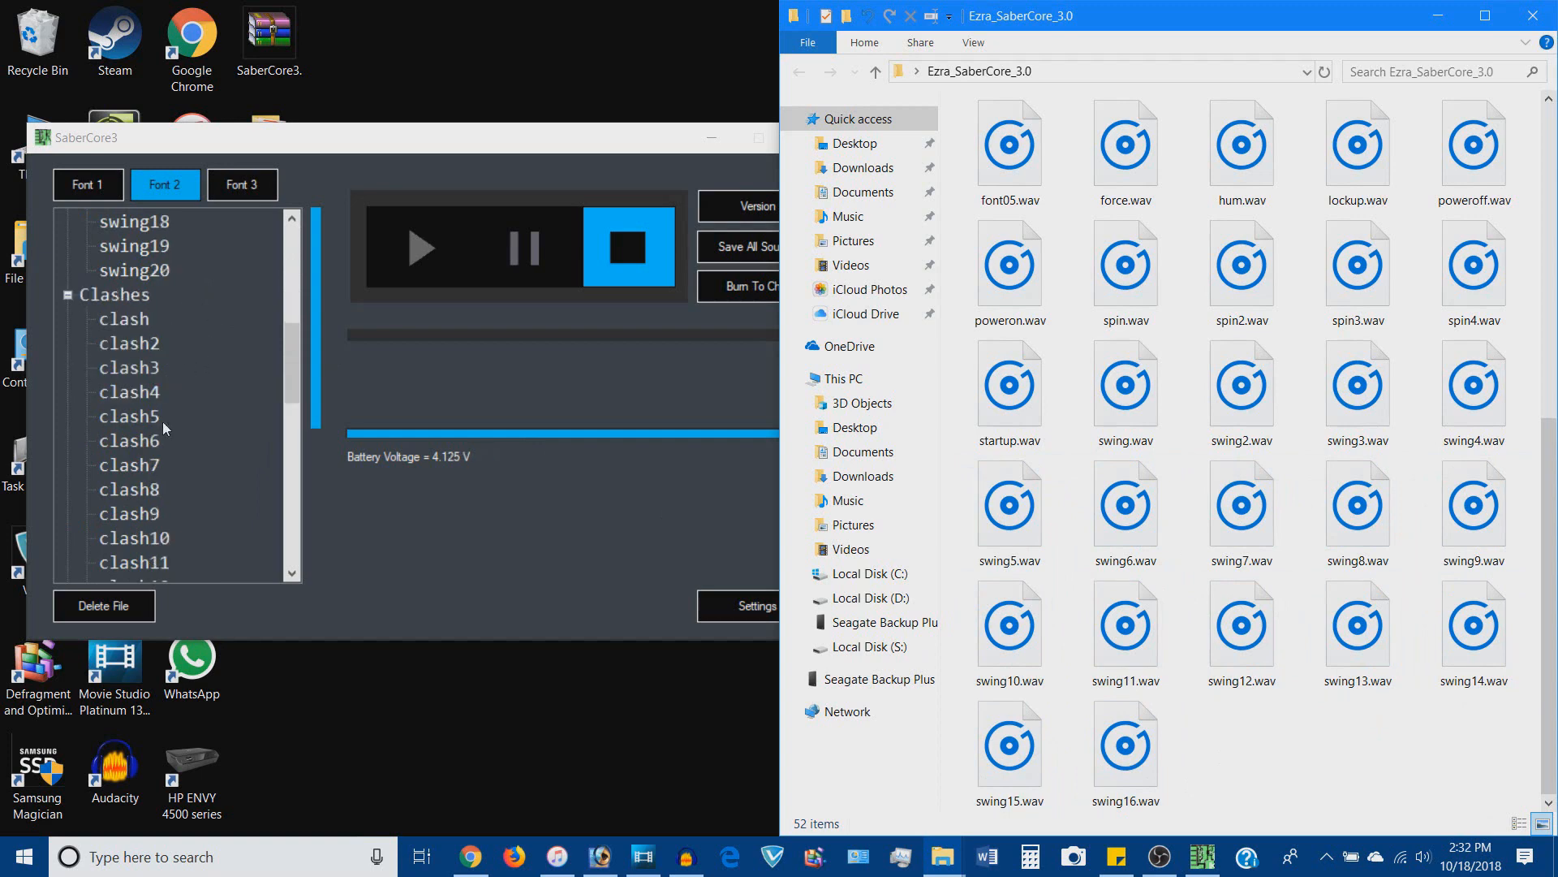
scroll(162, 429, down, 1)
scroll(1171, 408, up, 5)
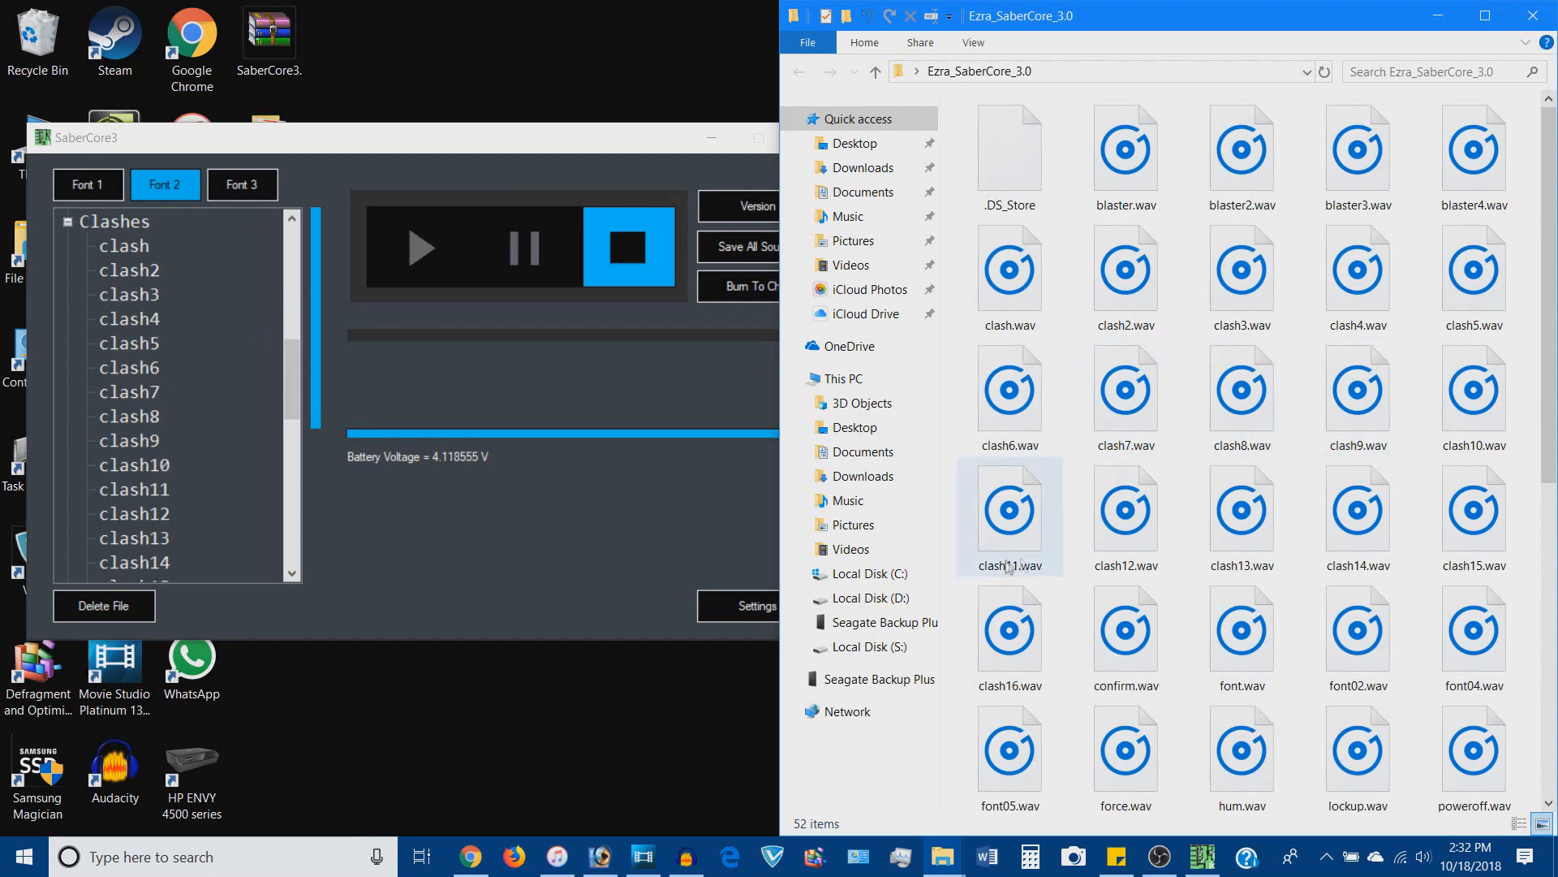
scroll(218, 375, down, 9)
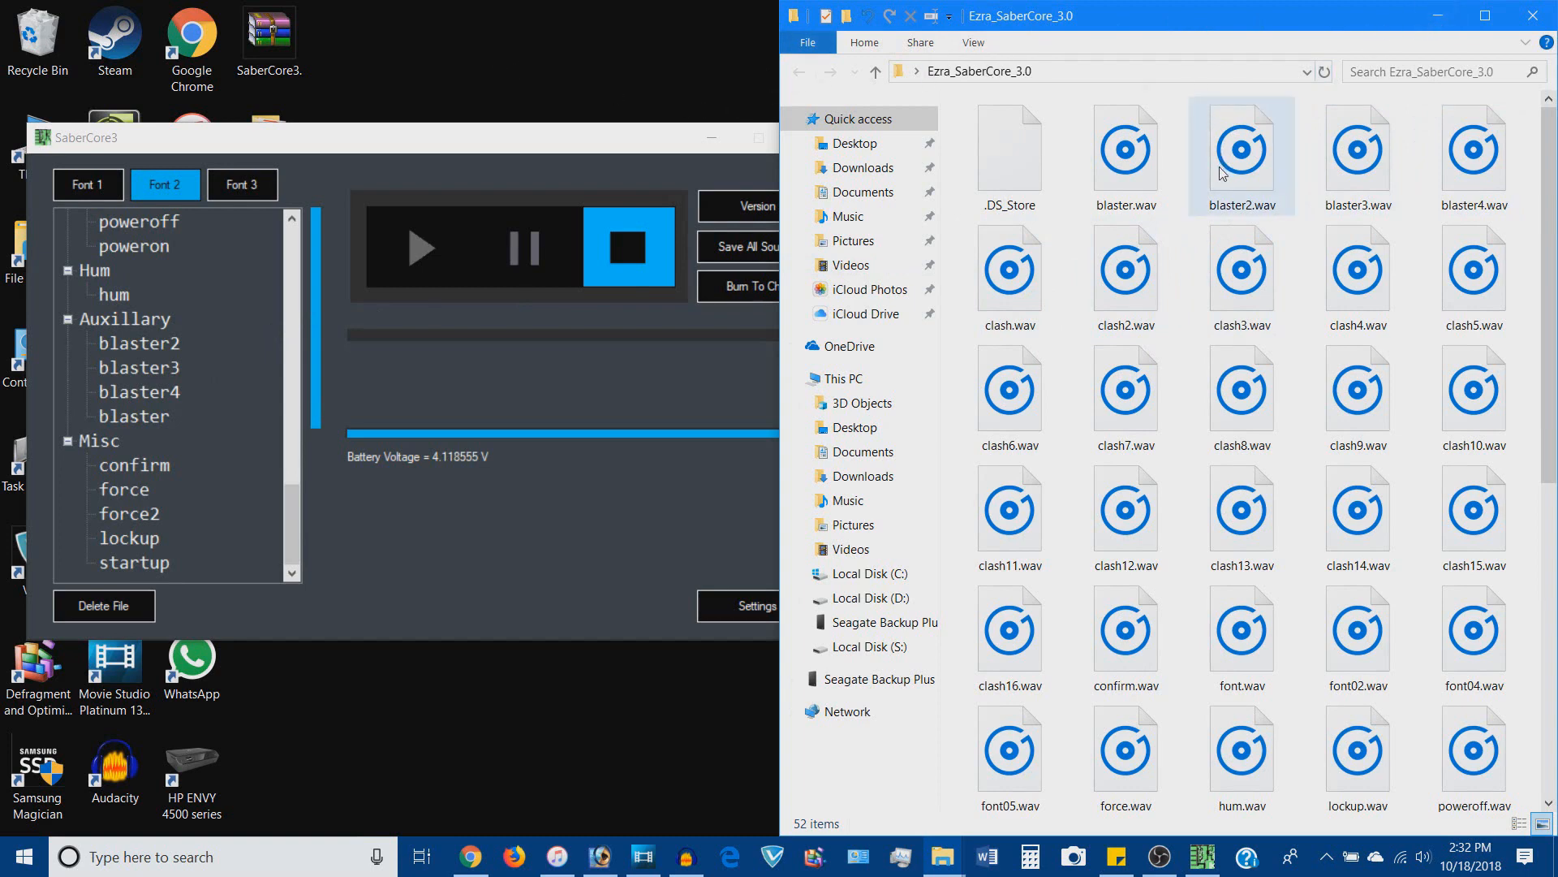
click(1420, 15)
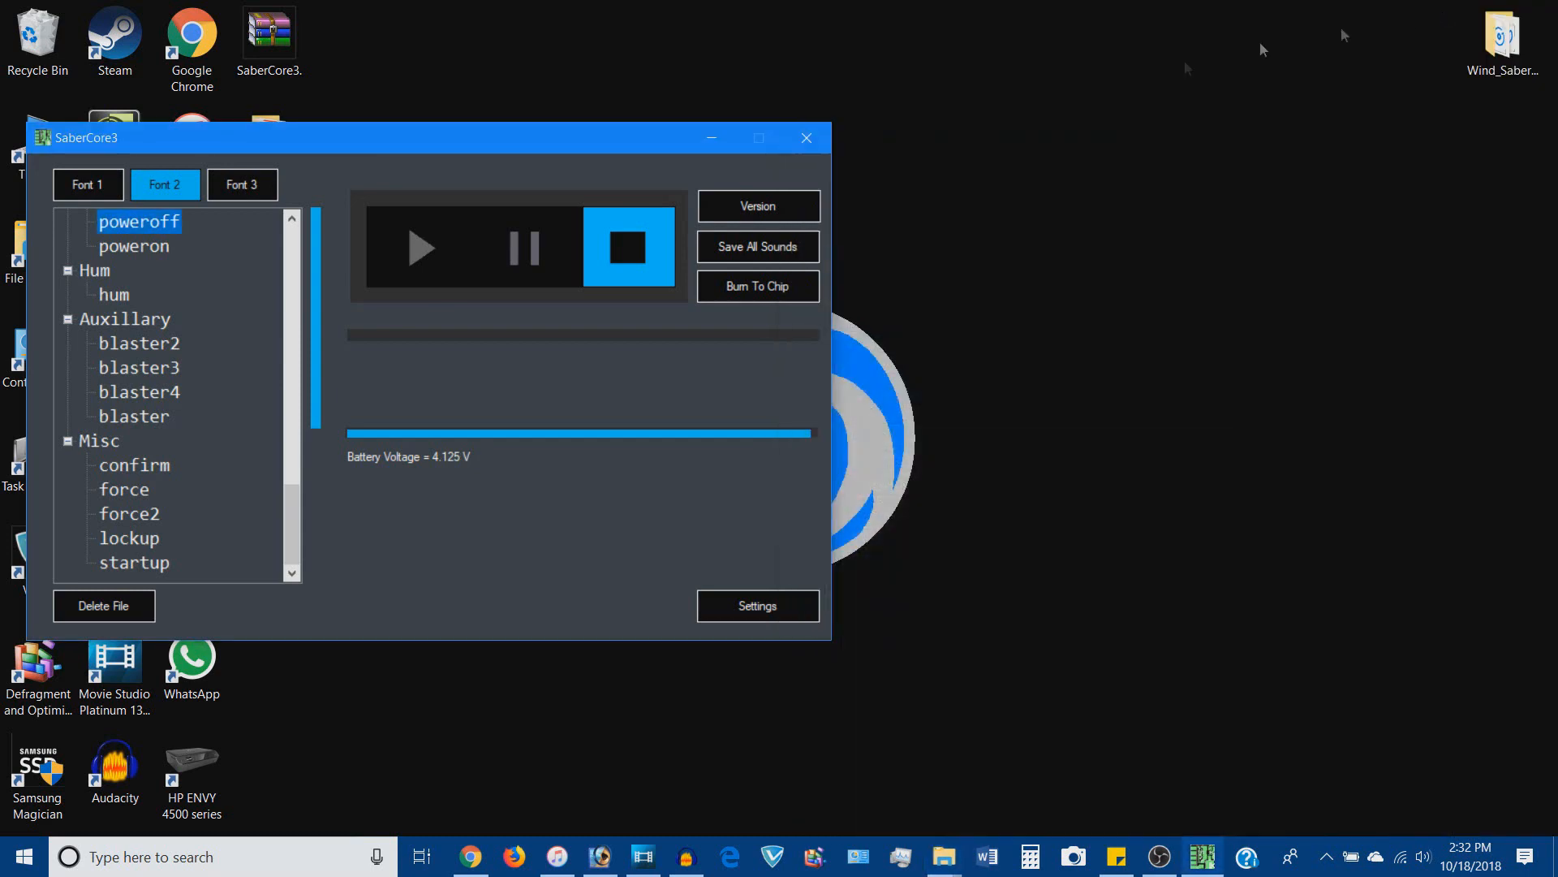
- Delete all the sounds in Font 2's Swings category, starting from the first swing slot
drag(524, 133, 972, 78)
scroll(624, 303, up, 15)
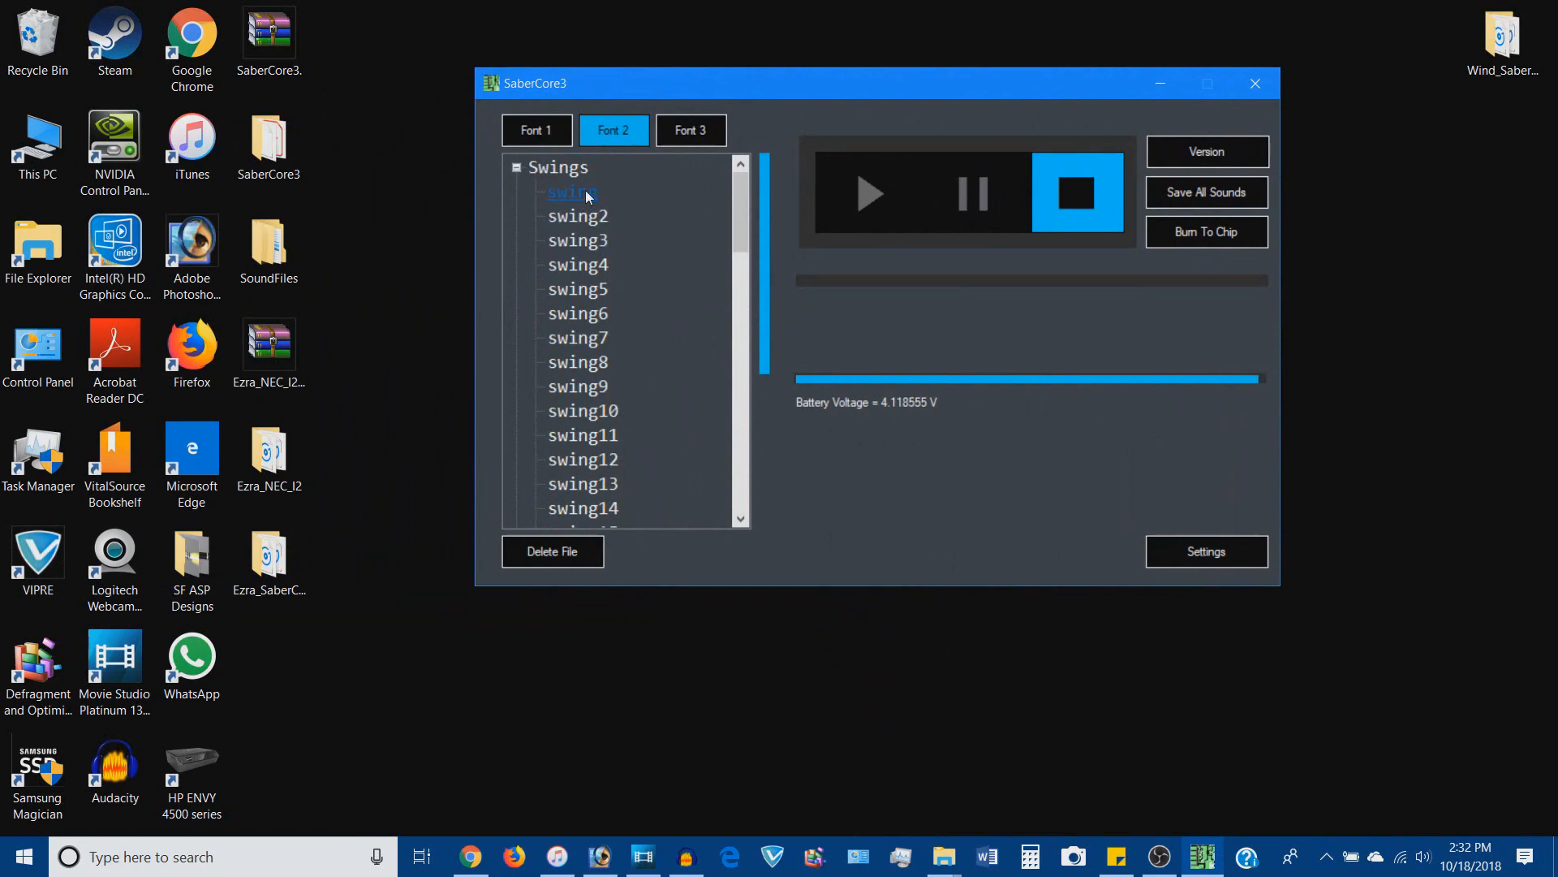
click(552, 552)
click(552, 552)
click(552, 552)
click(552, 552)
click(551, 552)
double_click(552, 552)
double_click(552, 552)
double_click(552, 552)
click(552, 552)
double_click(552, 551)
double_click(552, 552)
click(552, 551)
double_click(552, 552)
click(552, 552)
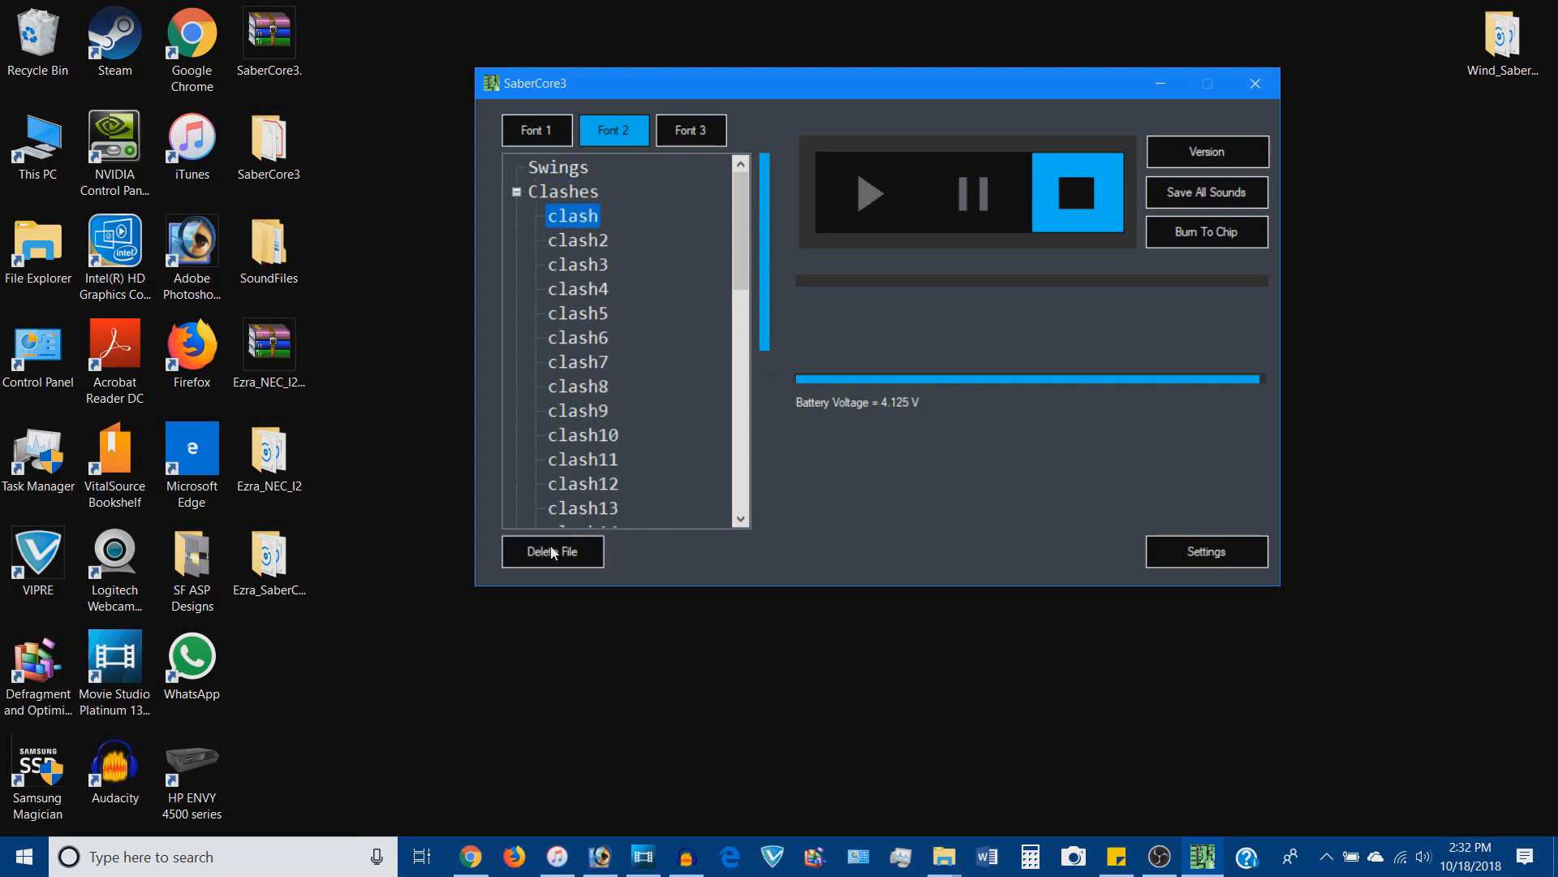
- Delete all the clash sounds and the first spin sound from Font 2
double_click(552, 552)
double_click(552, 552)
click(551, 552)
double_click(552, 552)
click(552, 552)
click(550, 553)
click(550, 553)
click(550, 553)
click(551, 552)
click(550, 553)
click(550, 552)
click(551, 553)
click(550, 553)
click(550, 553)
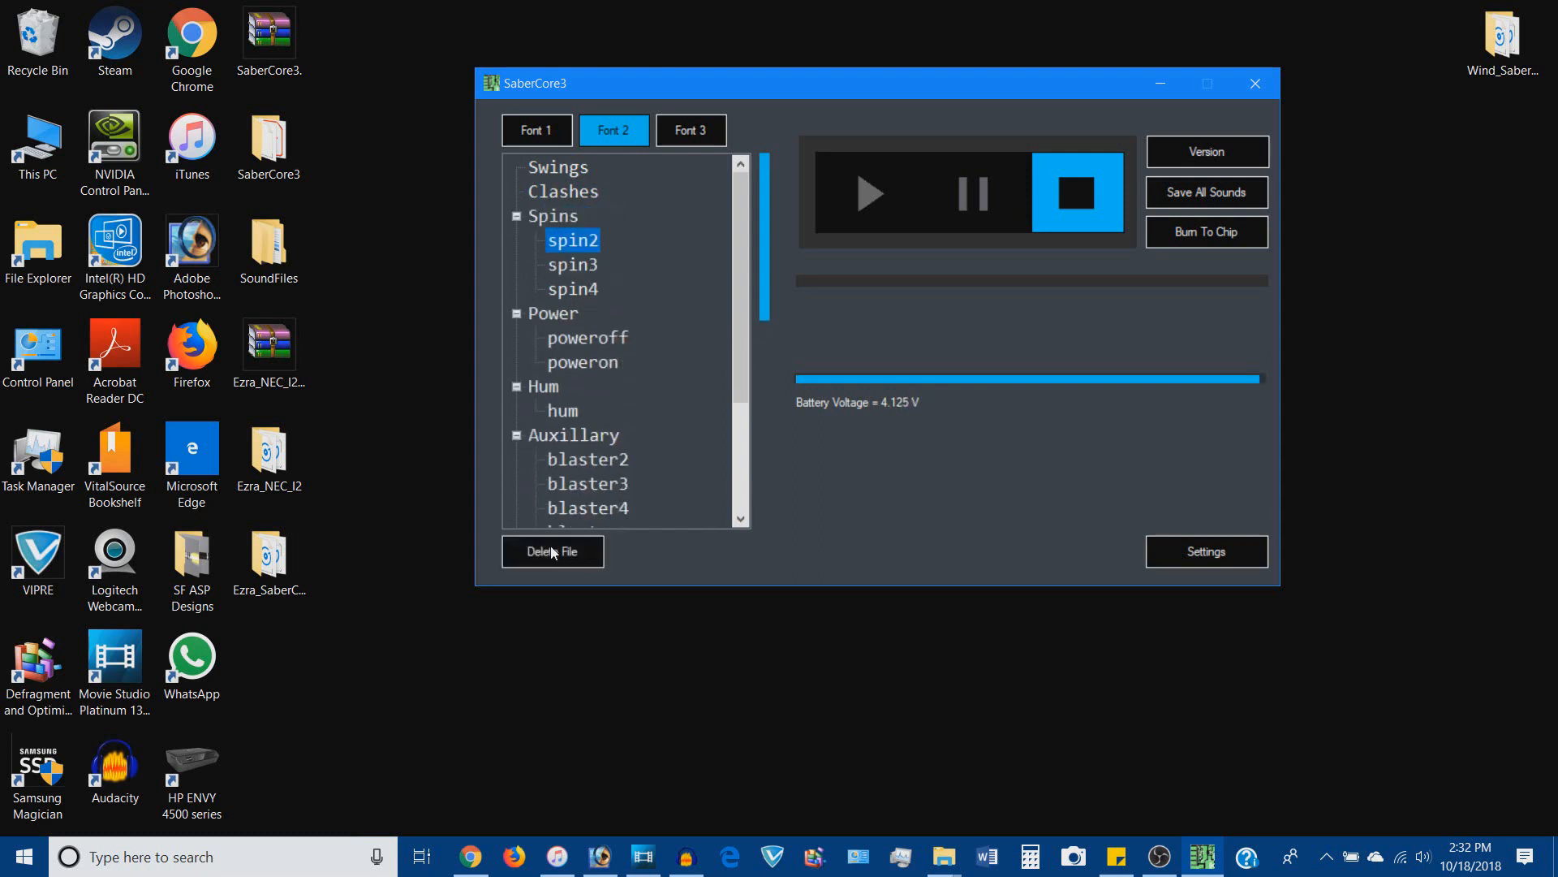
- Delete the remaining sounds in Font 2's Spins, Power, Hum, Auxillary and Misc categories
click(551, 553)
click(550, 553)
click(551, 553)
click(550, 553)
click(550, 553)
click(550, 553)
click(550, 553)
click(550, 553)
click(550, 552)
click(551, 552)
click(550, 552)
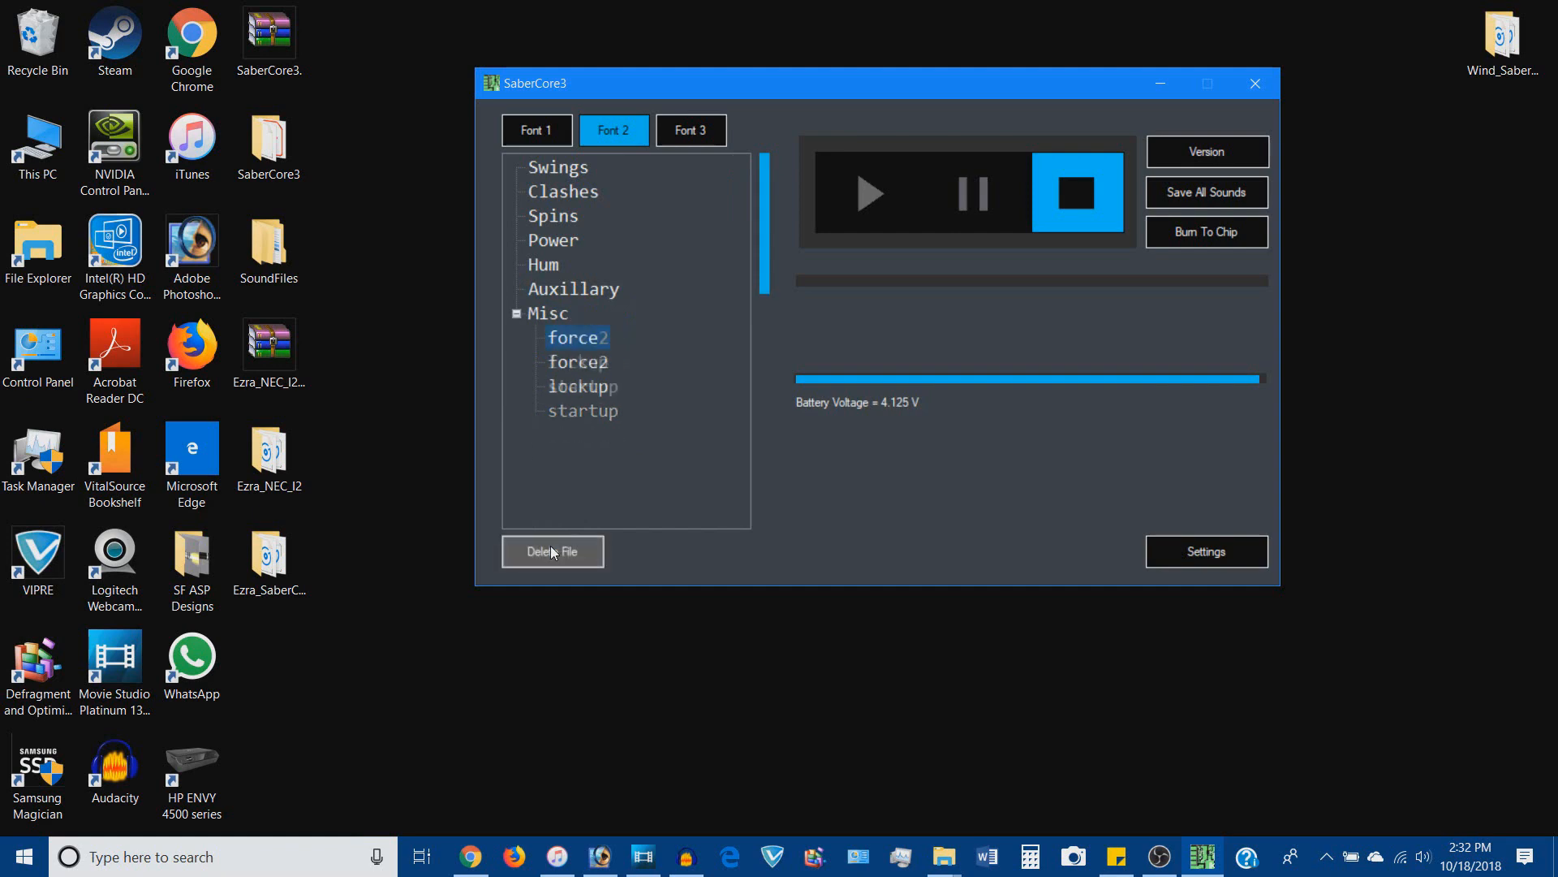
click(550, 552)
click(551, 553)
click(550, 553)
click(550, 552)
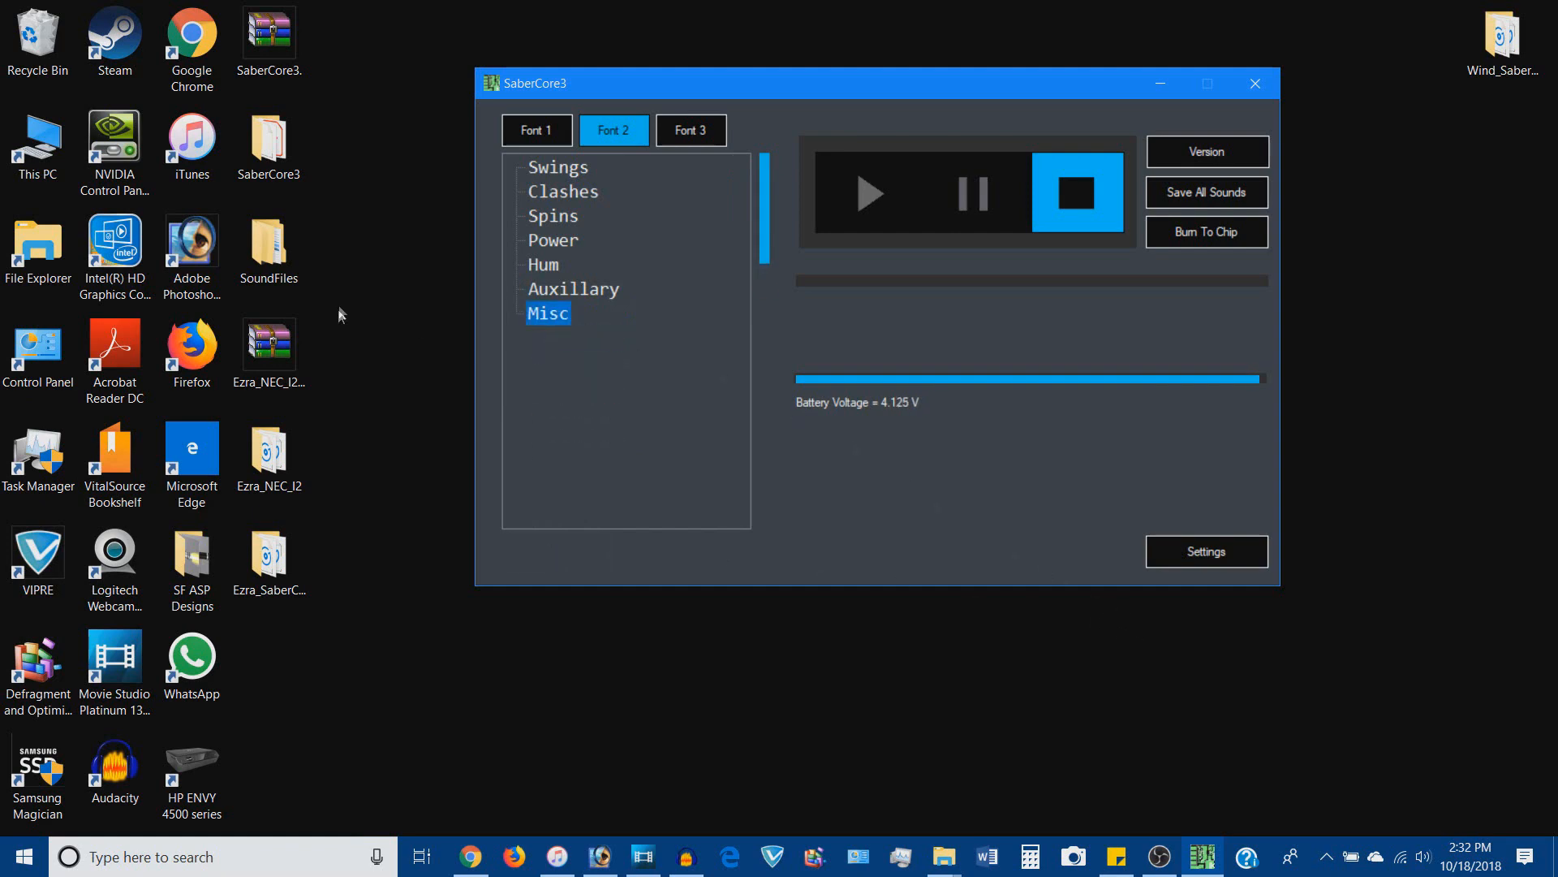
- Open the Font 0 folder inside the desktop's SoundFiles folder, and play its hum.wav file before closing the music player
click(354, 290)
double_click(275, 243)
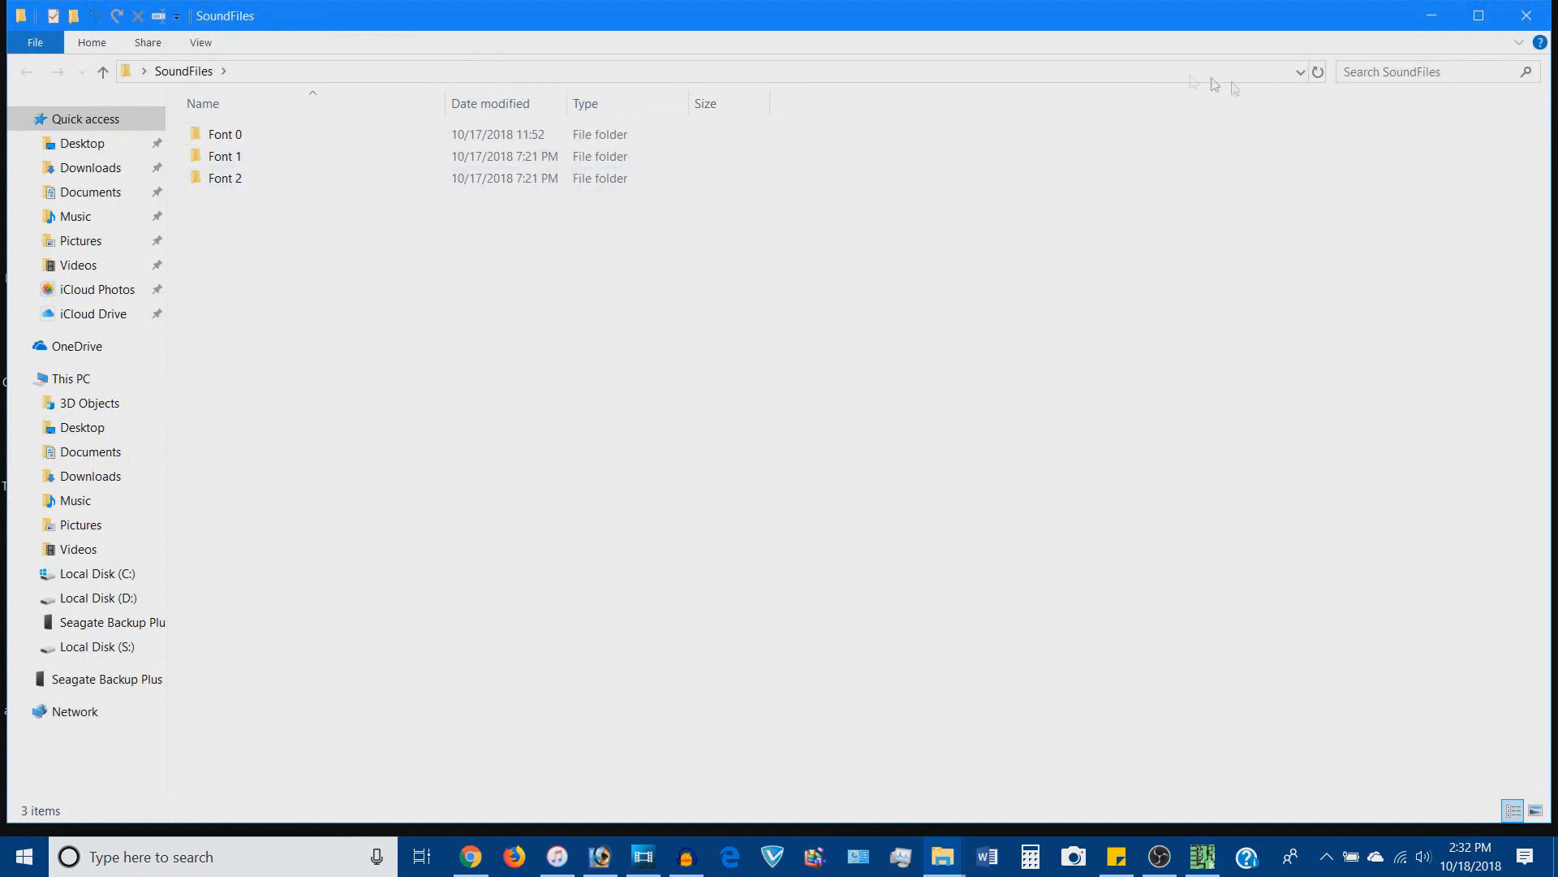
click(1491, 18)
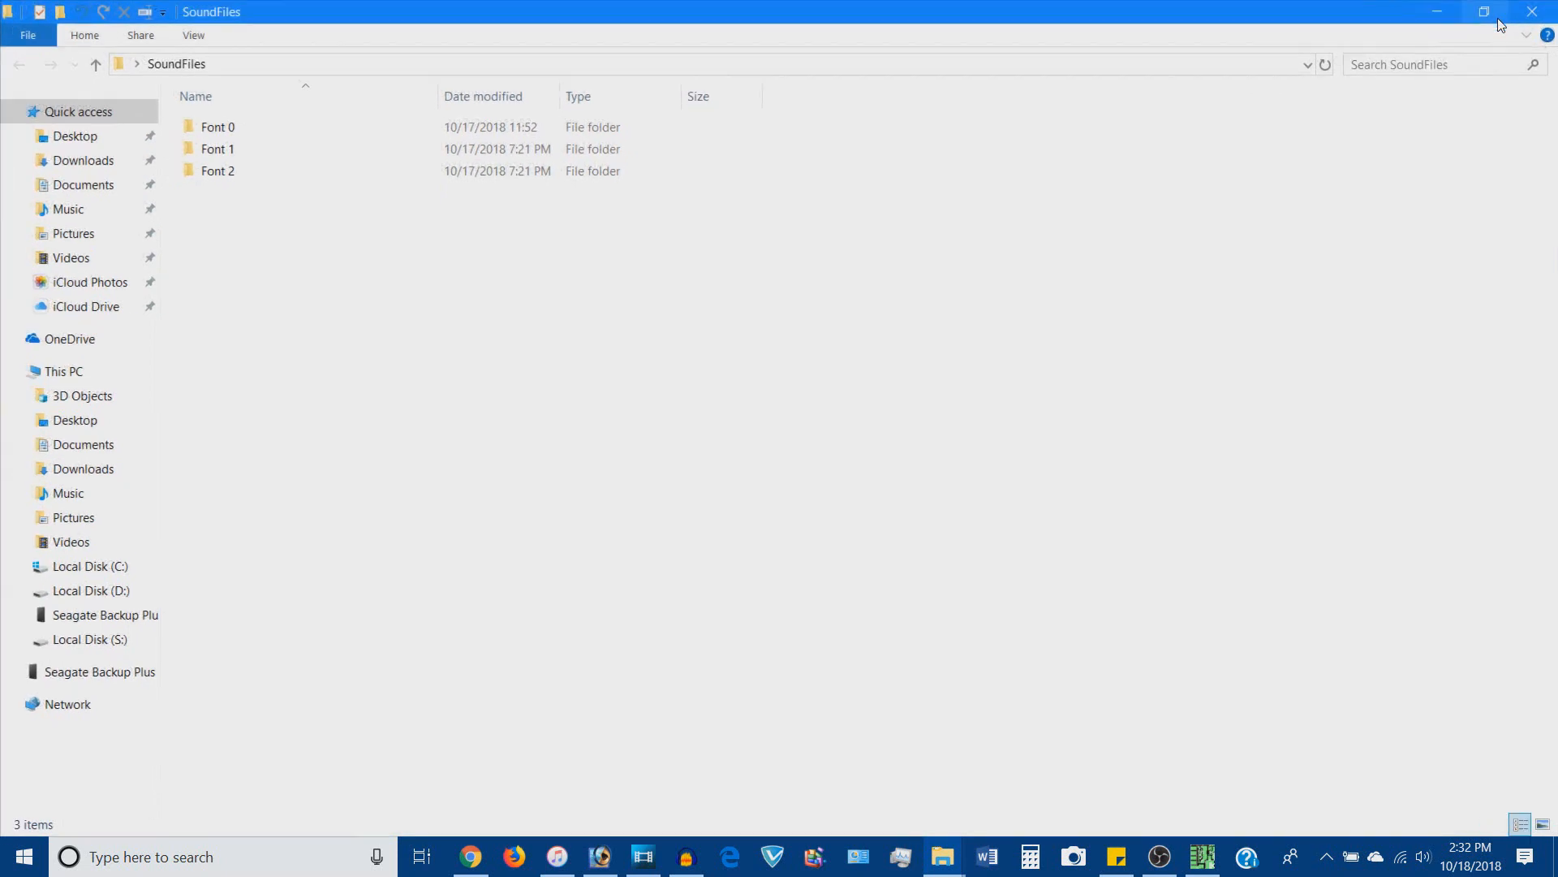
double_click(318, 133)
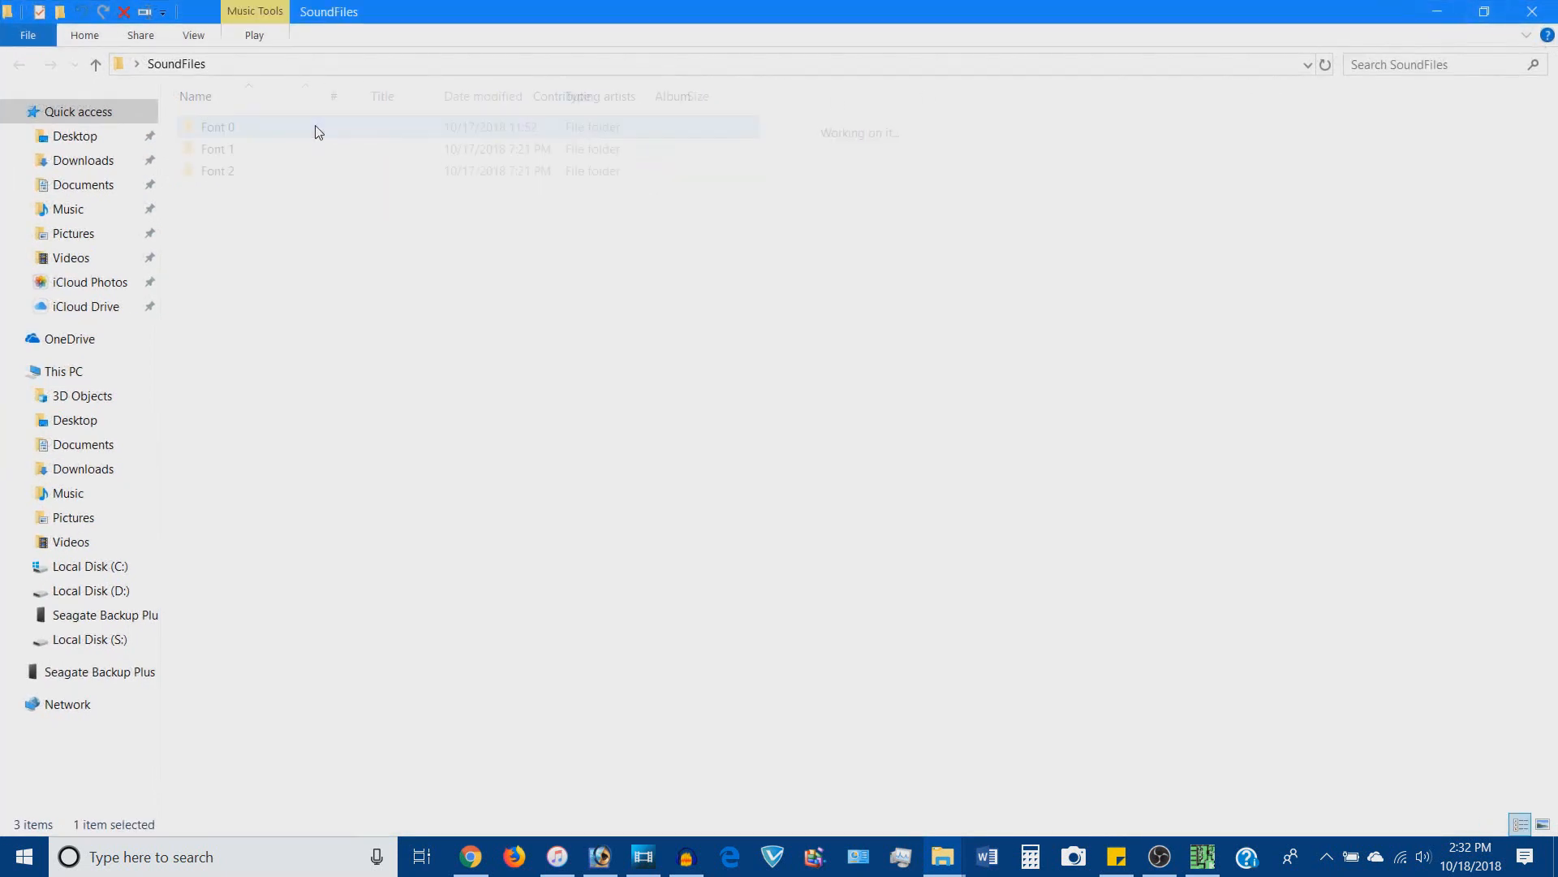
scroll(297, 404, down, 1)
double_click(282, 430)
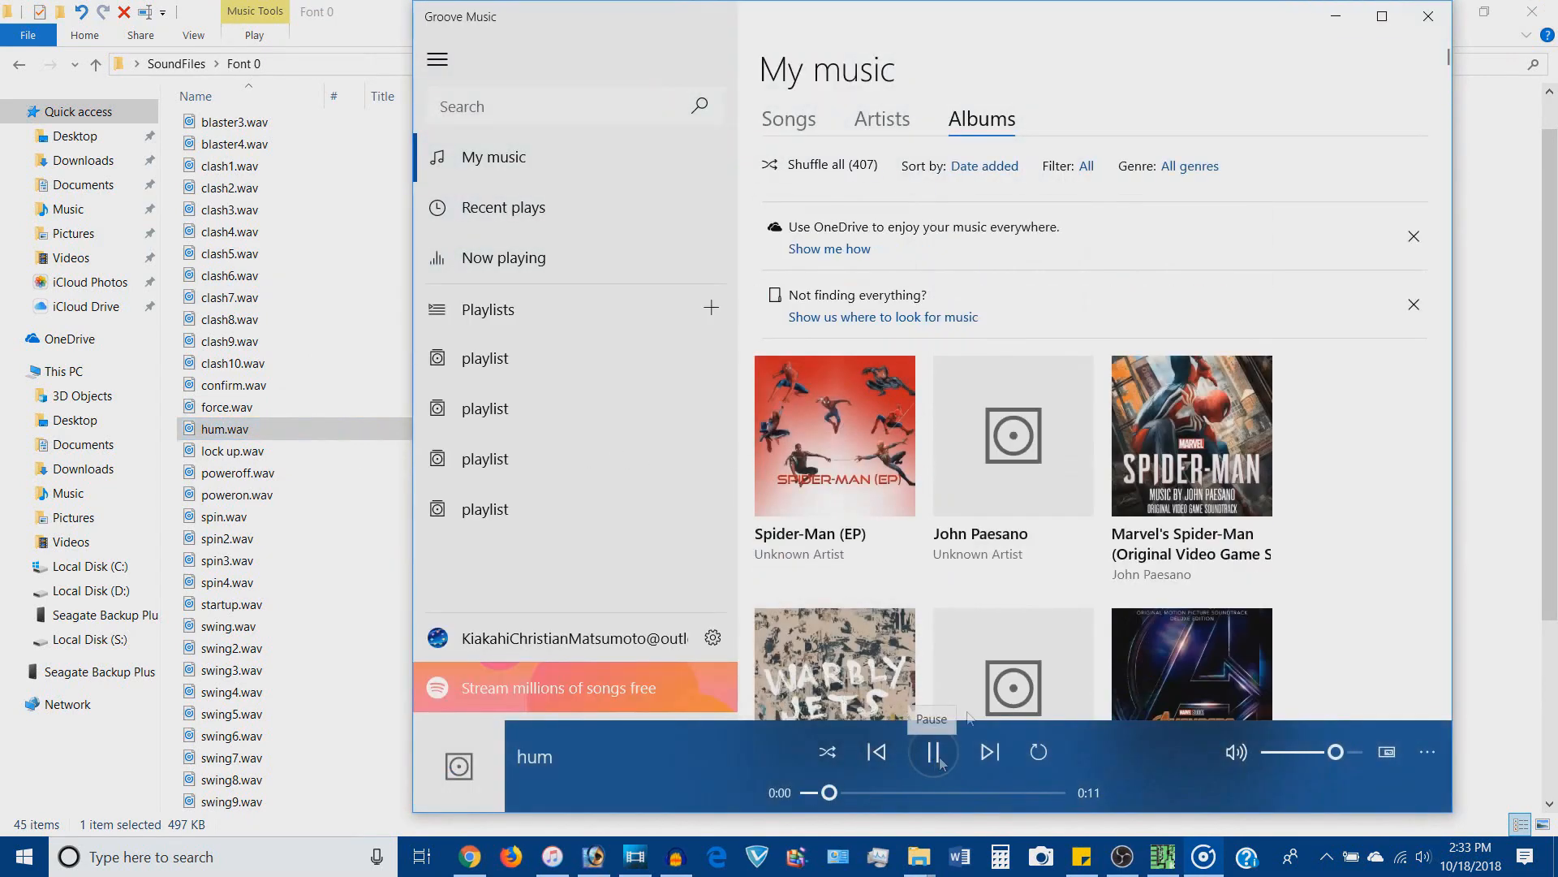
click(1428, 16)
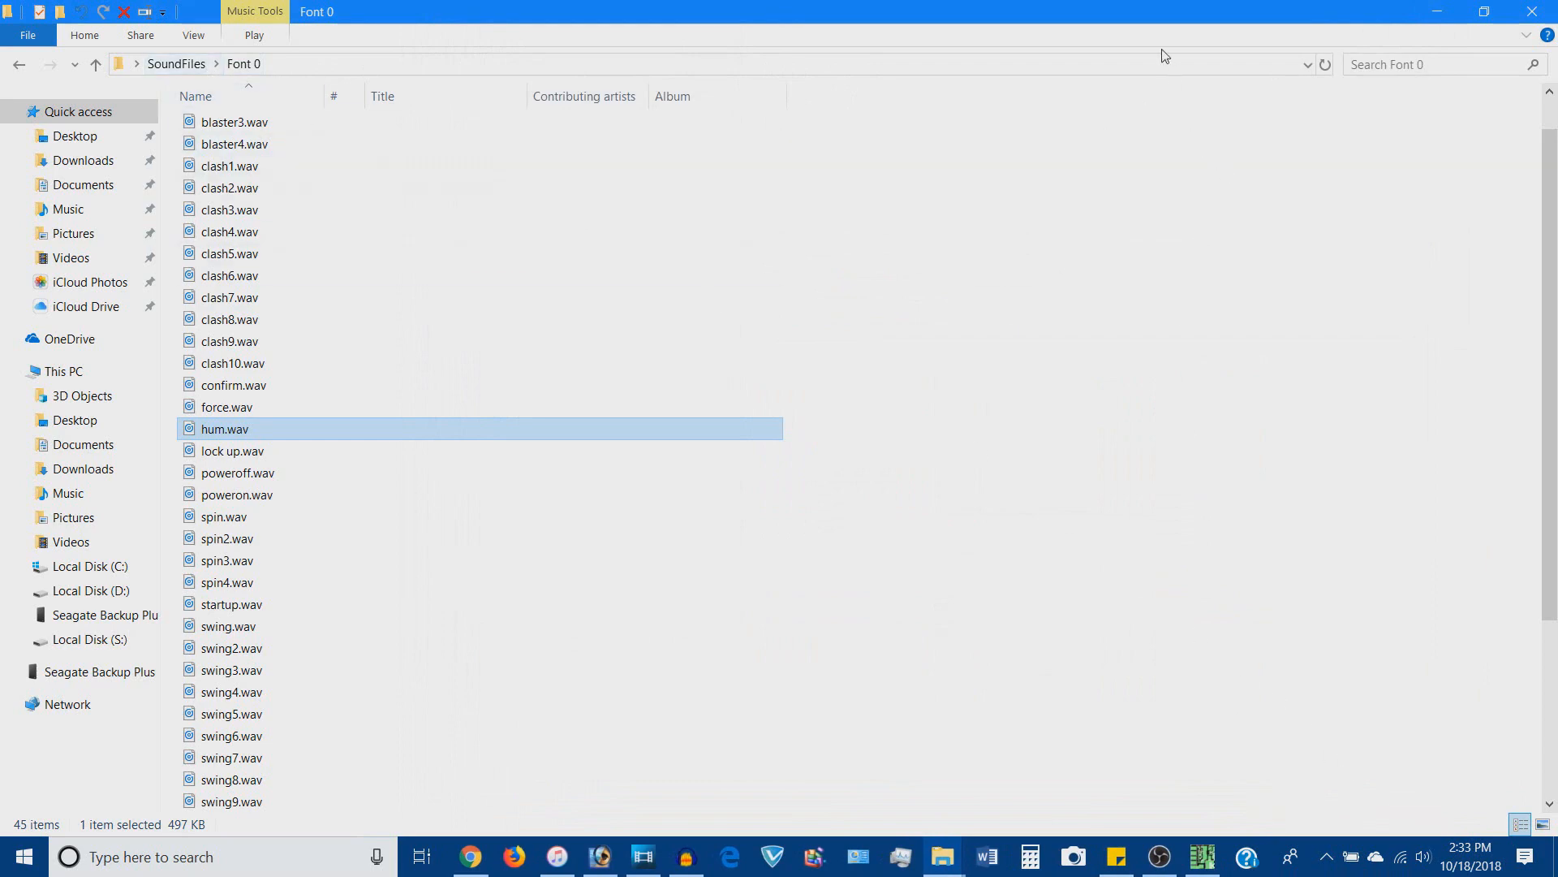
- Arrange the Font 0 folder window and the SaberCore3 window side by side
drag(1128, 12, 1552, 103)
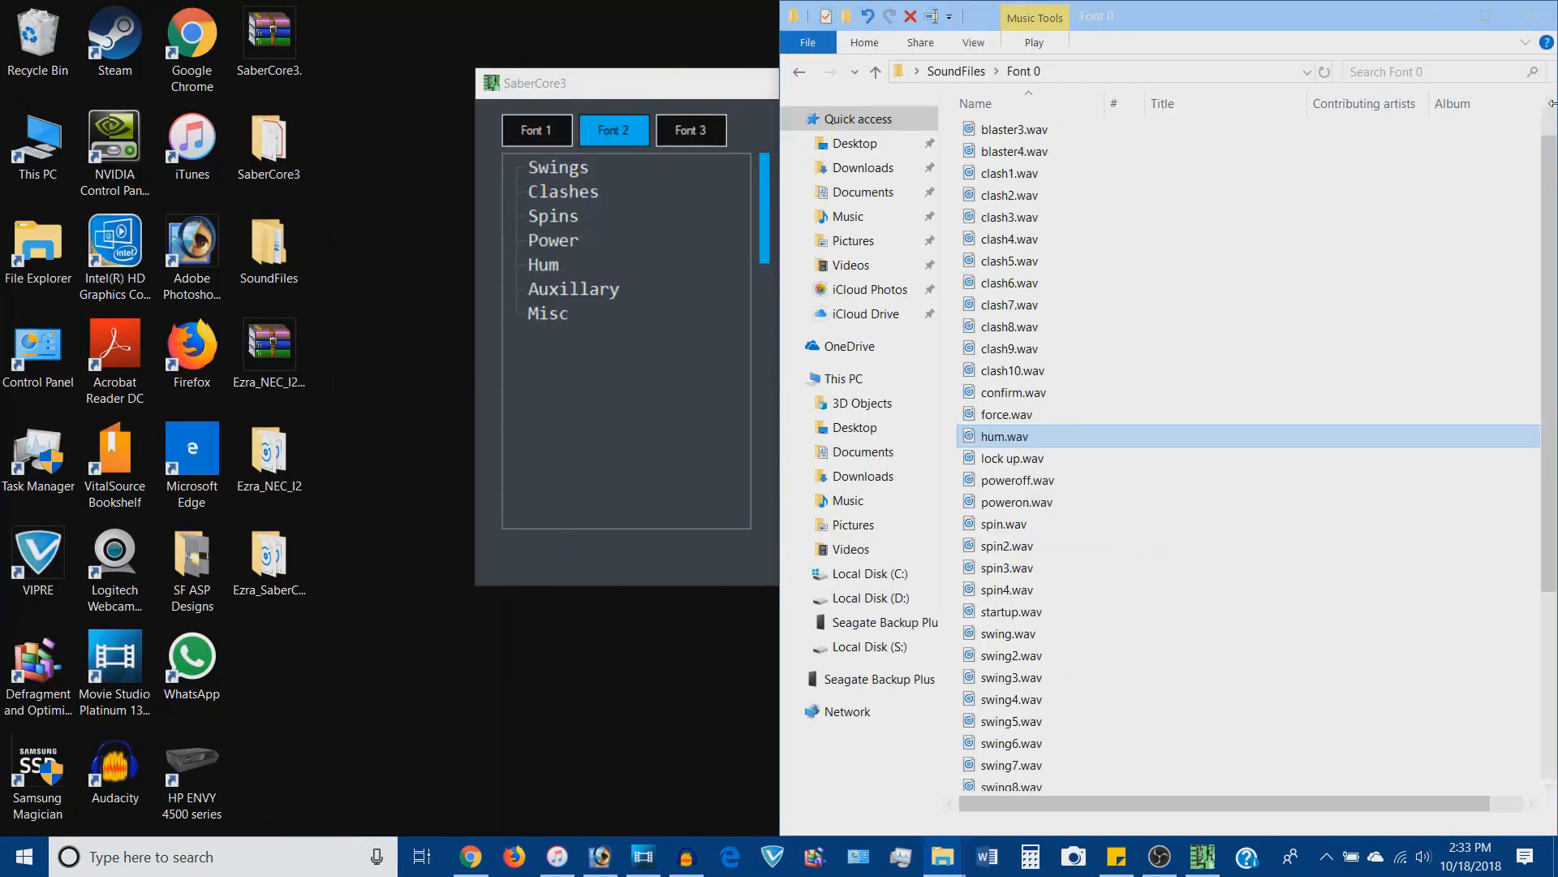
click(1202, 856)
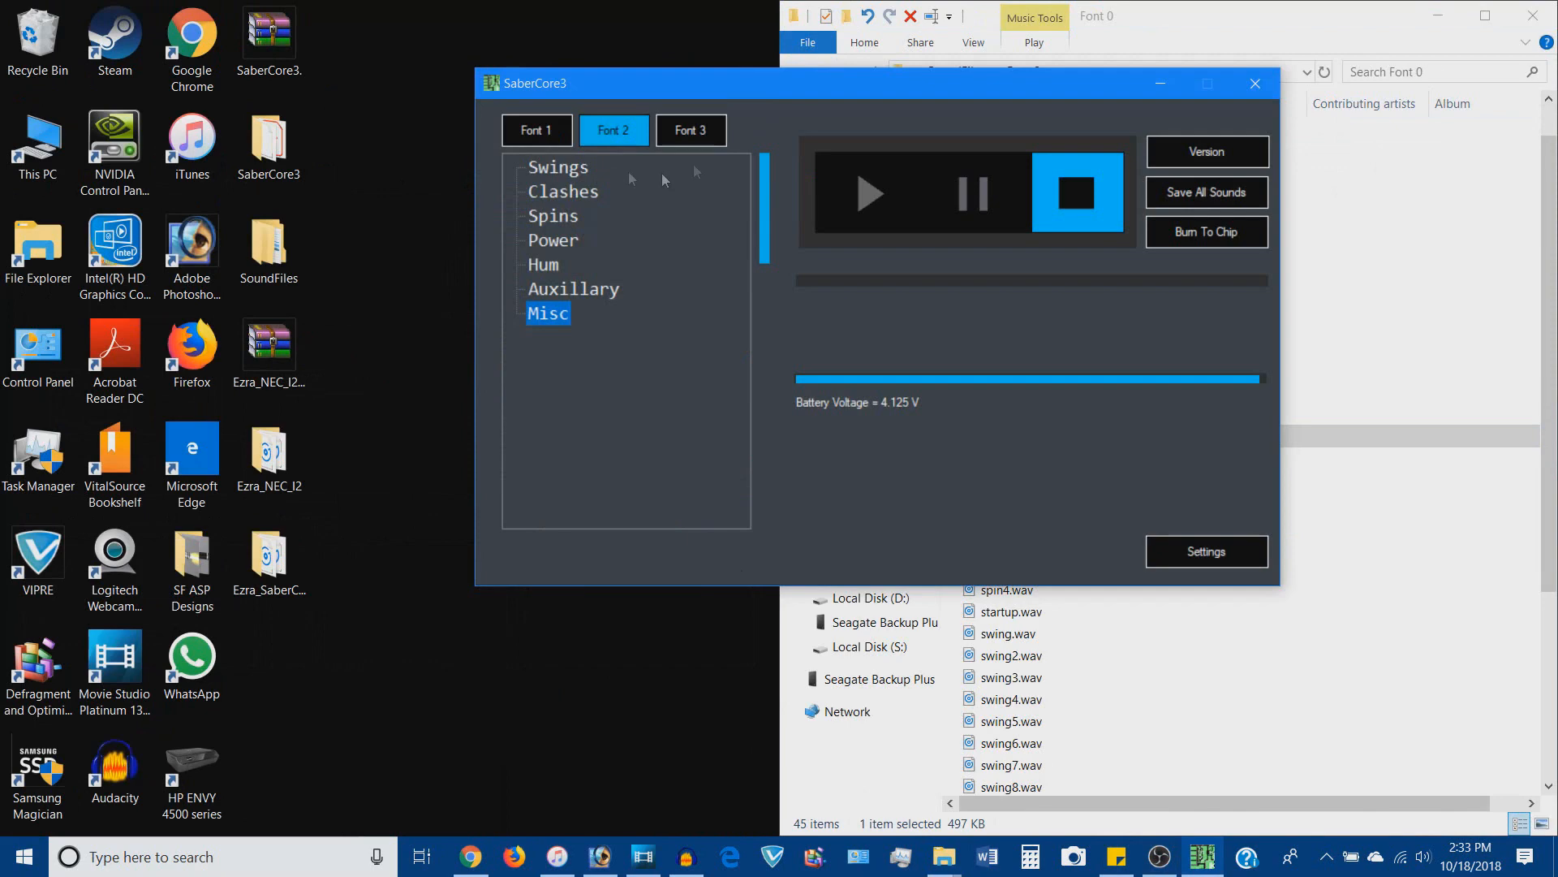
drag(805, 91, 322, 108)
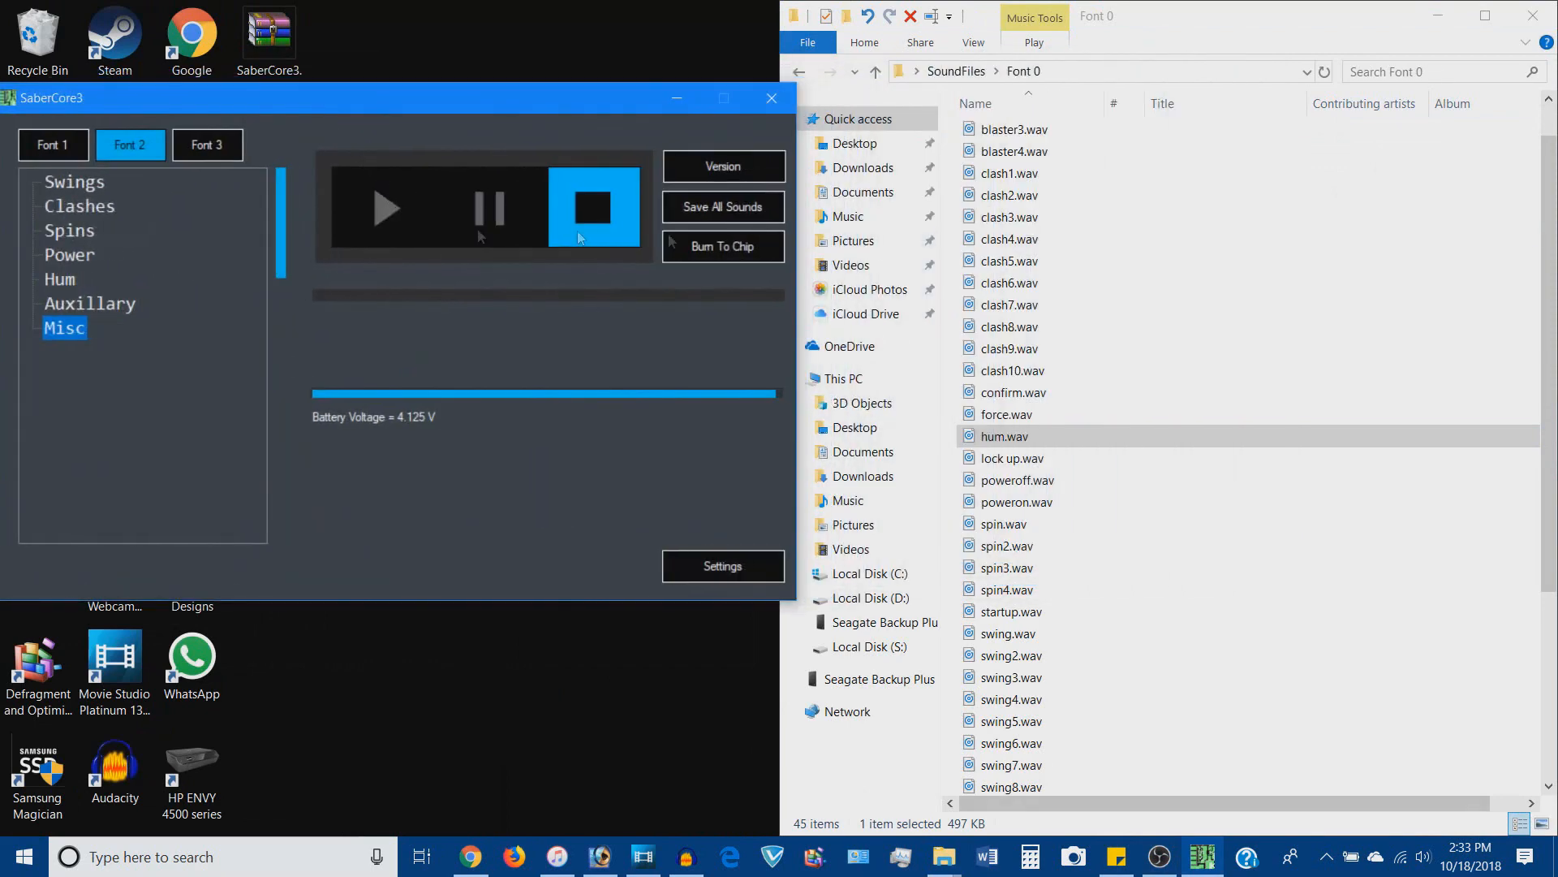
- Load spin.wav, spin2.wav, spin3.wav and spin4.wav from the Font 0 folder into Font 2's Spins category
scroll(1108, 247, down, 4)
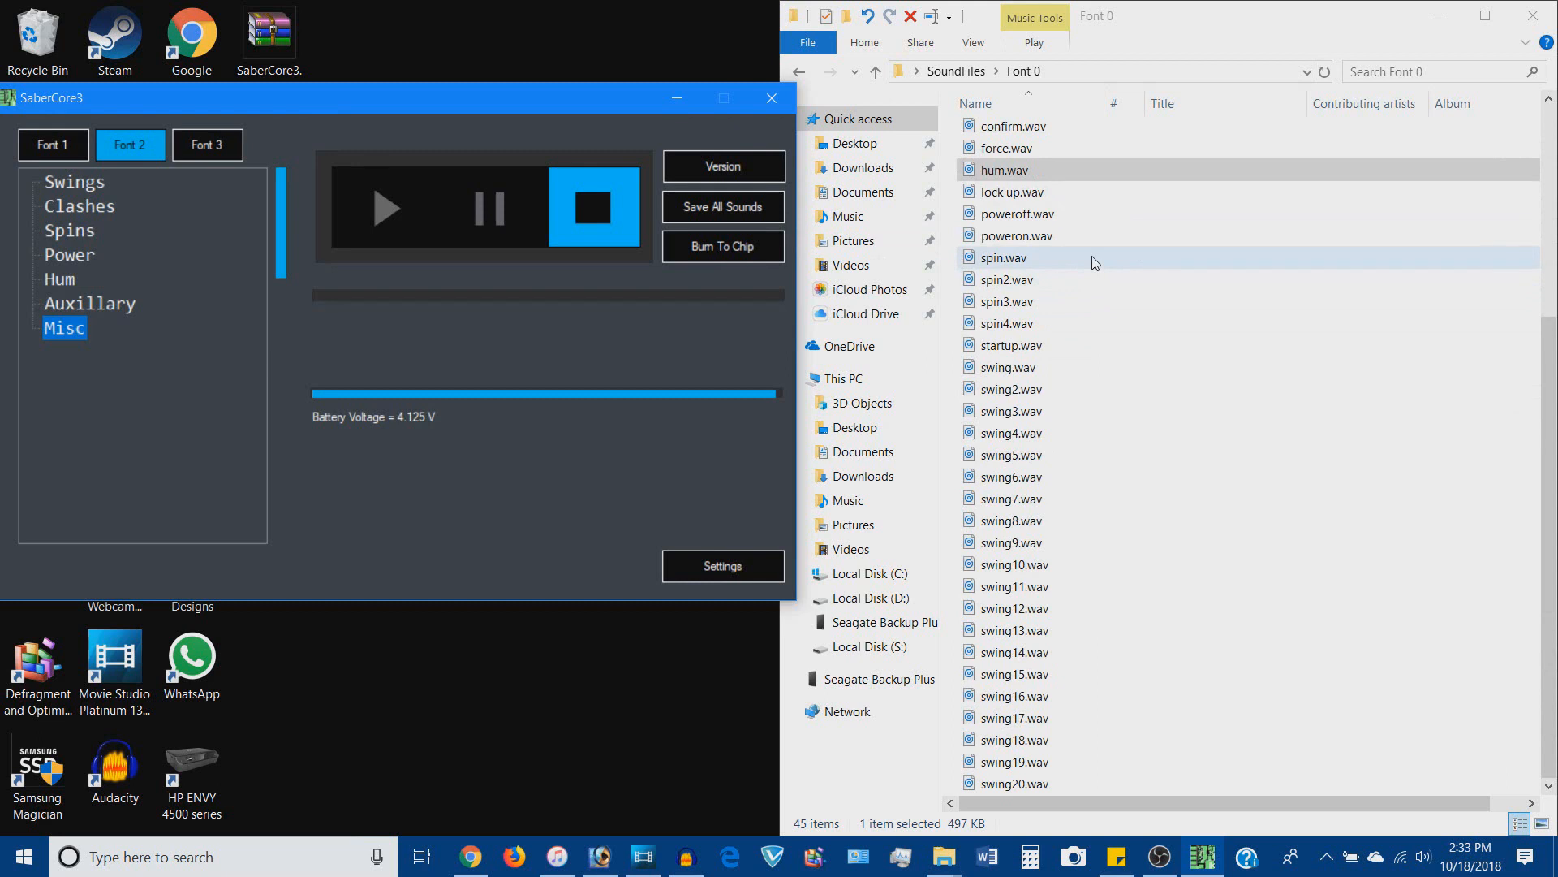
click(73, 152)
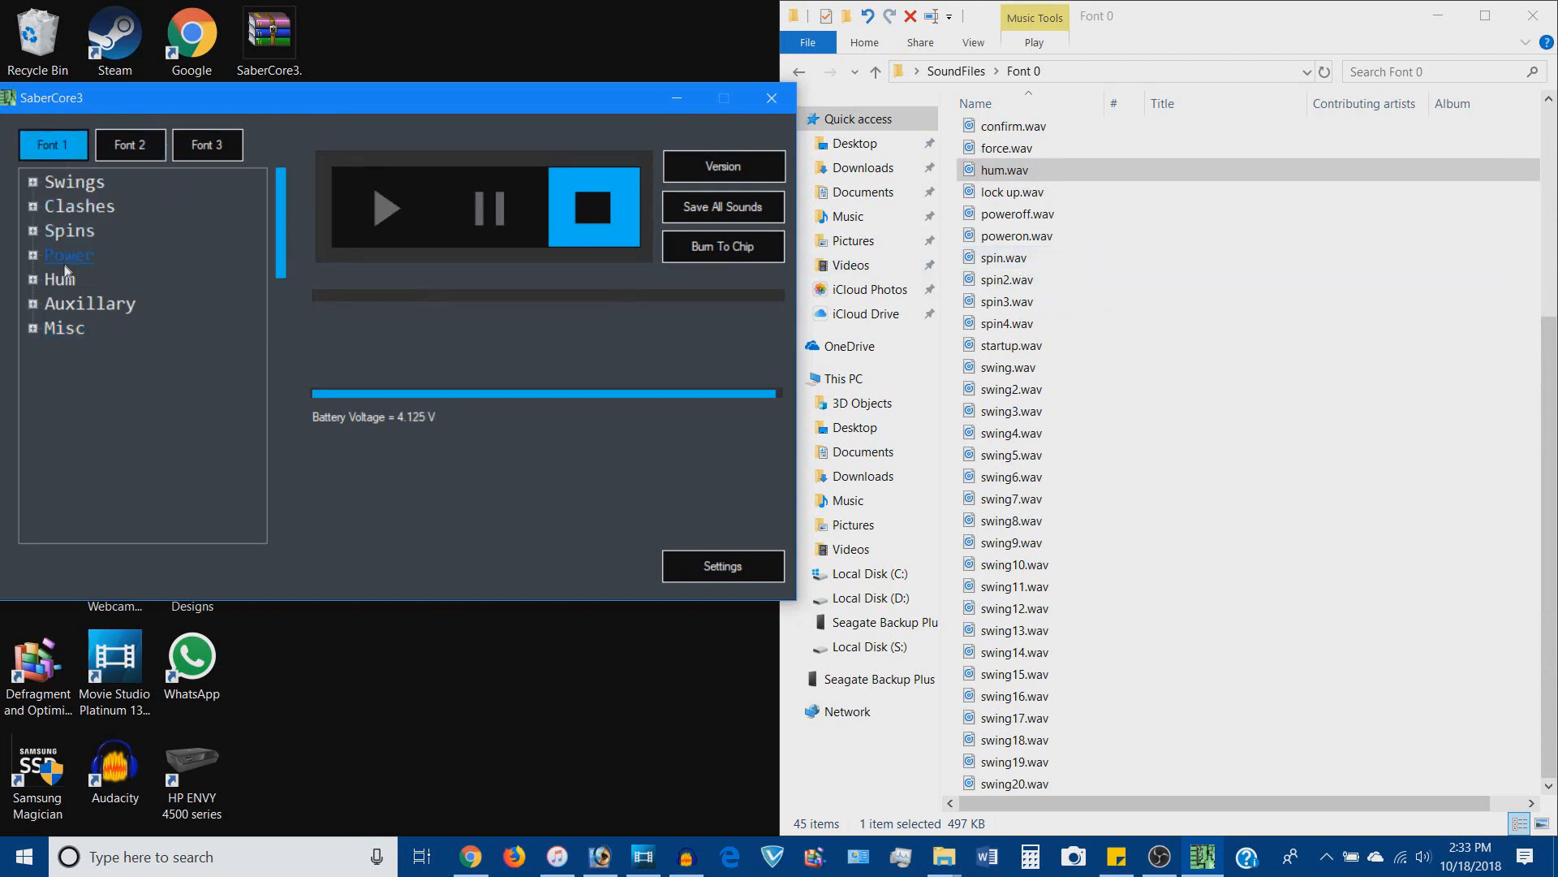
click(64, 302)
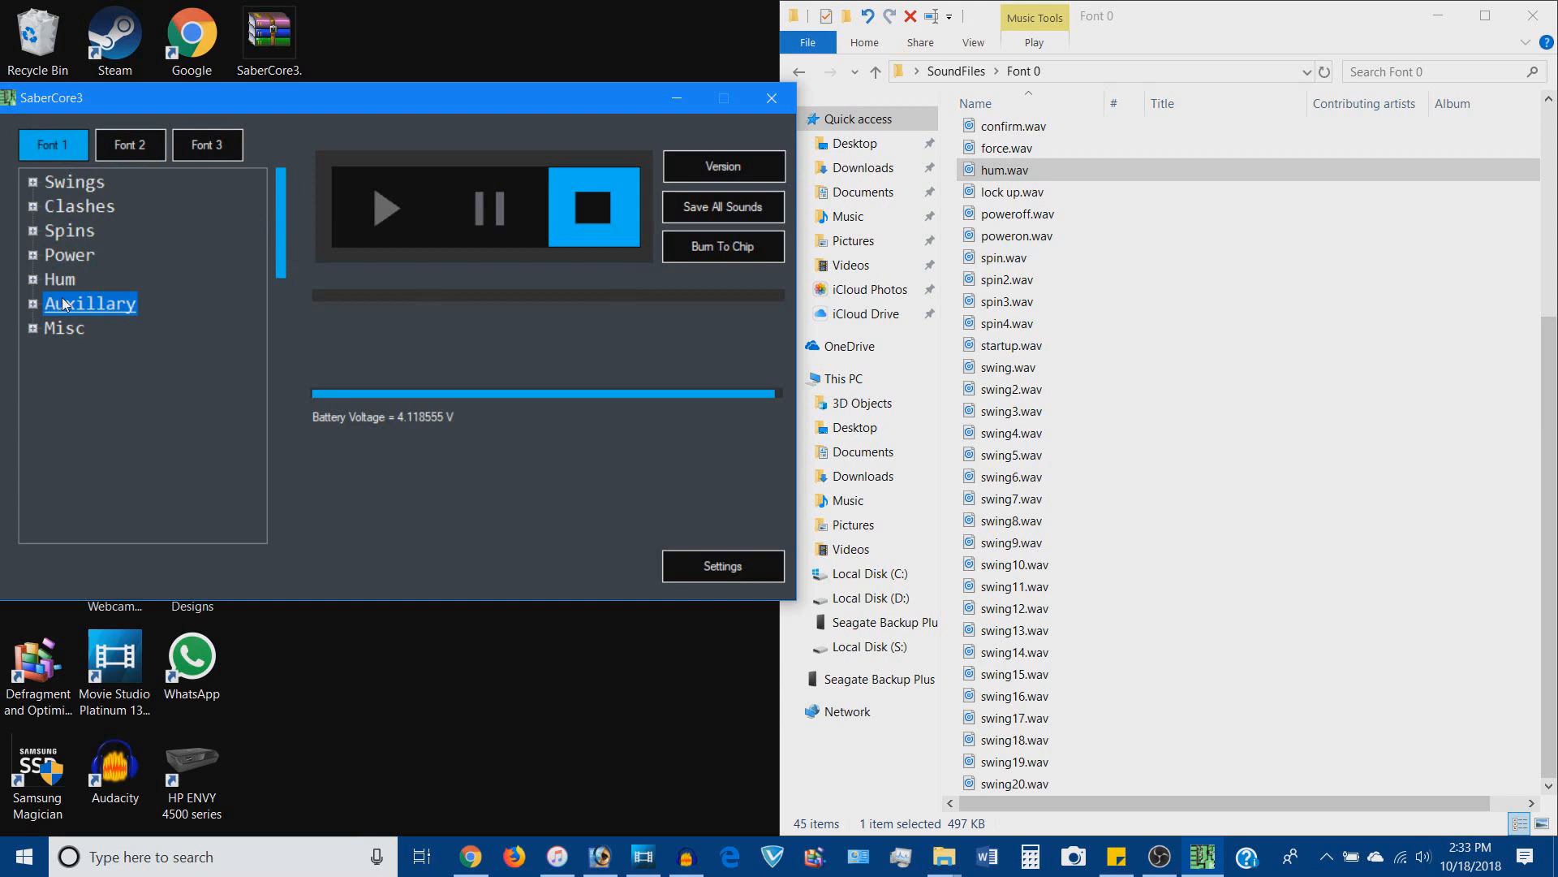
click(32, 231)
click(150, 147)
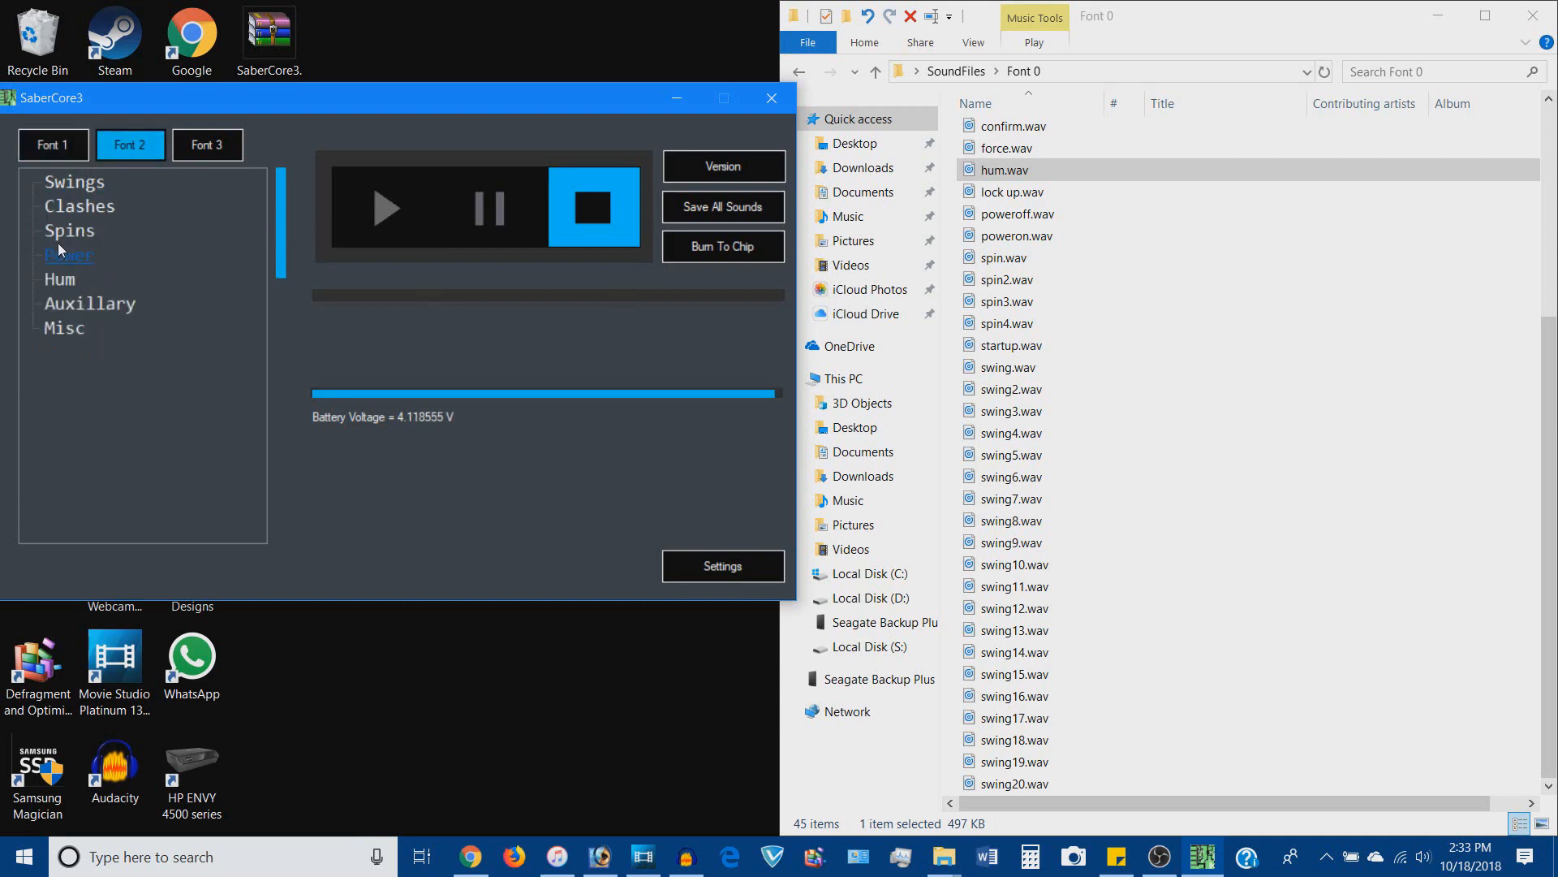
click(1033, 258)
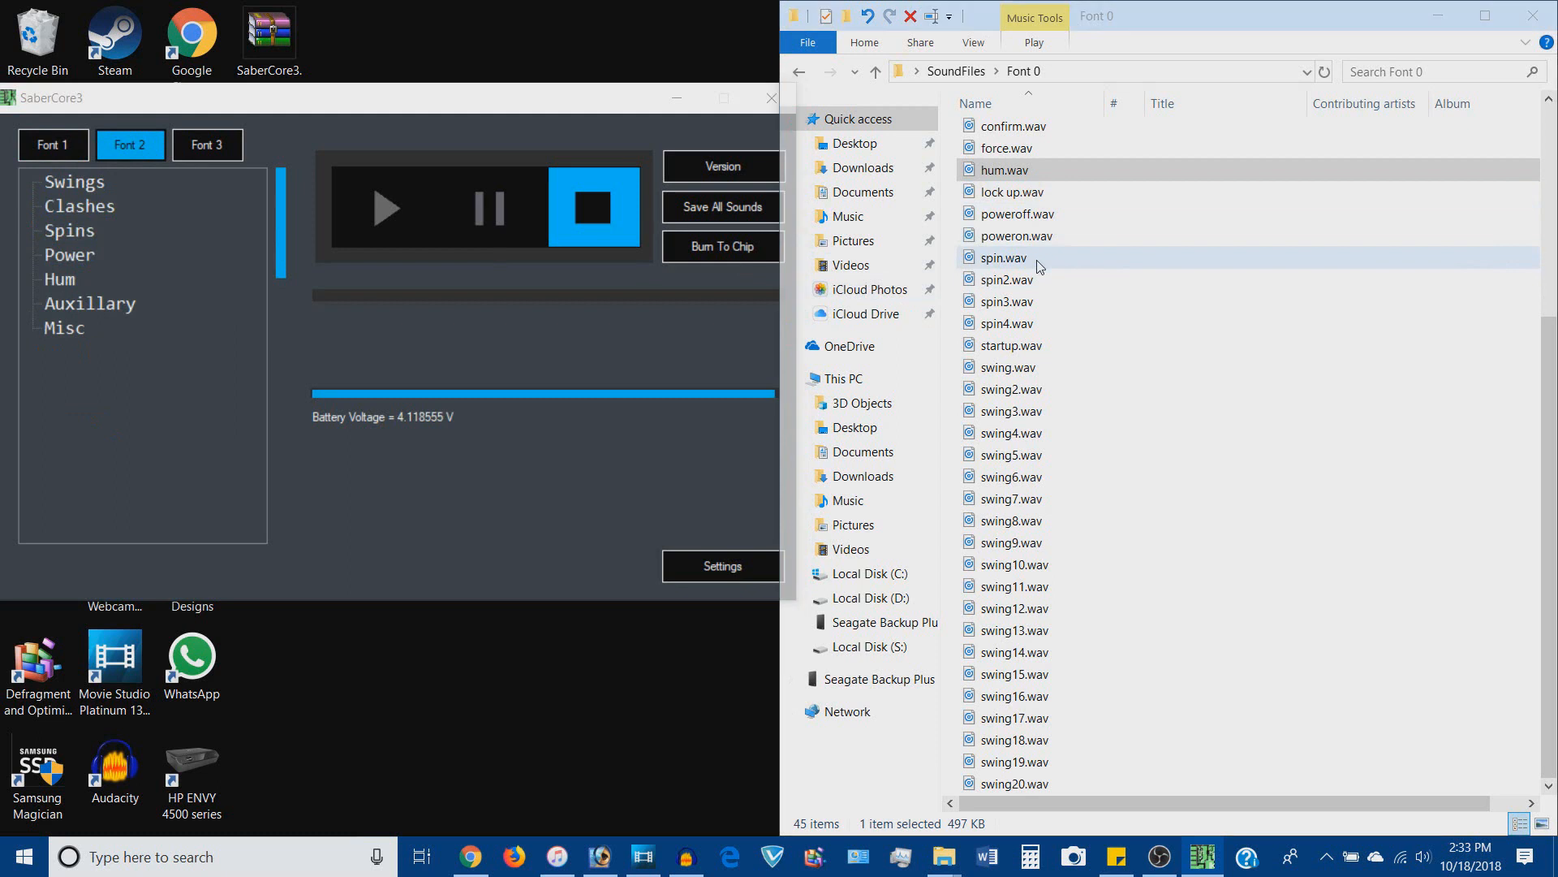
shift+click(1043, 321)
drag(485, 278, 95, 232)
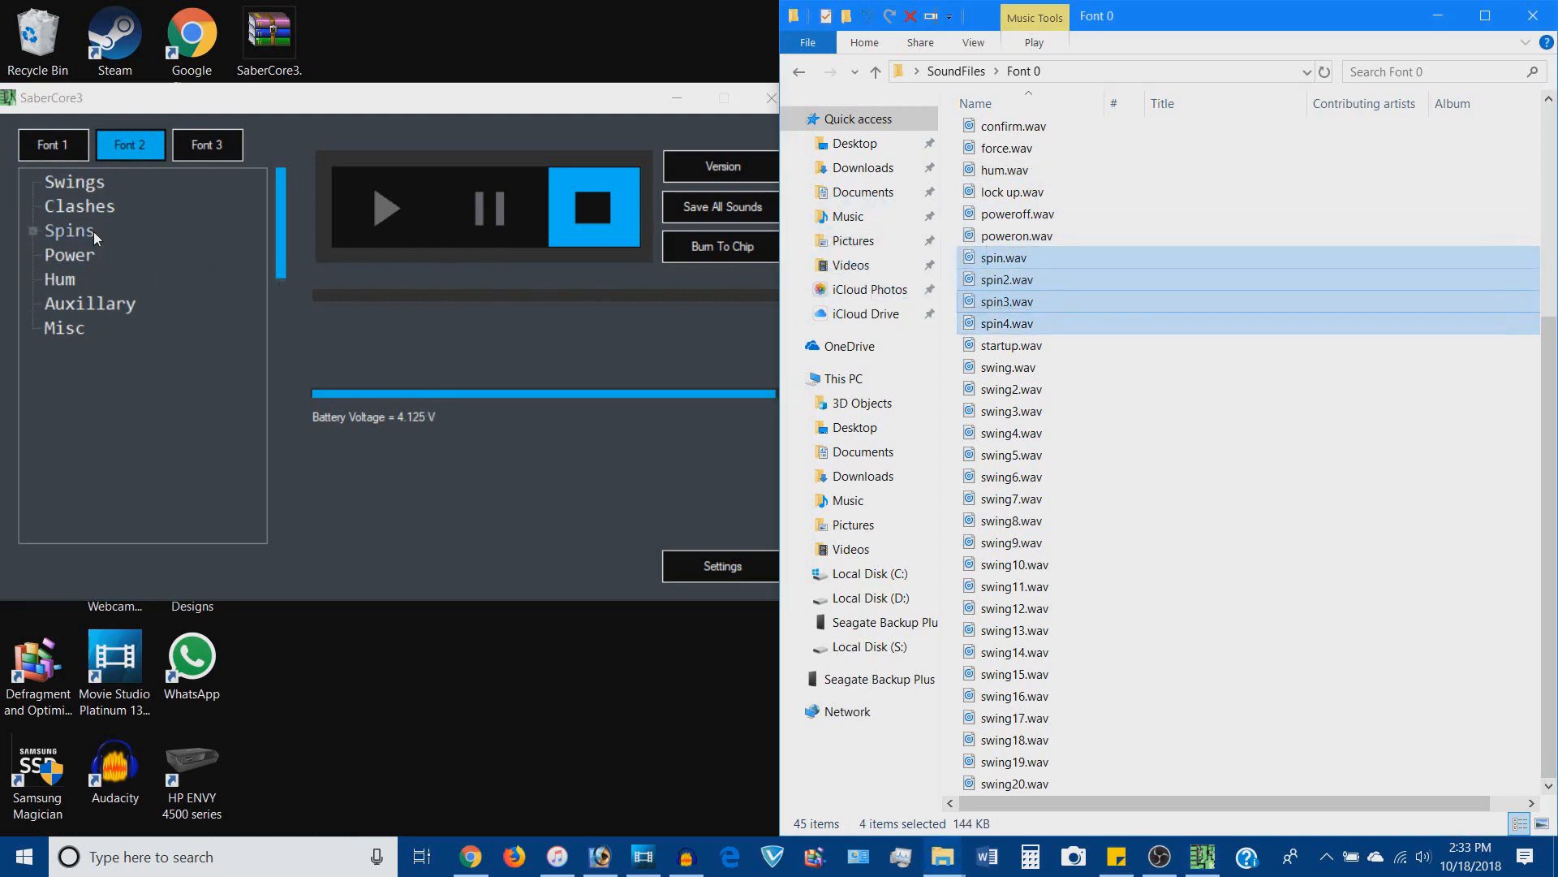
click(33, 231)
click(32, 230)
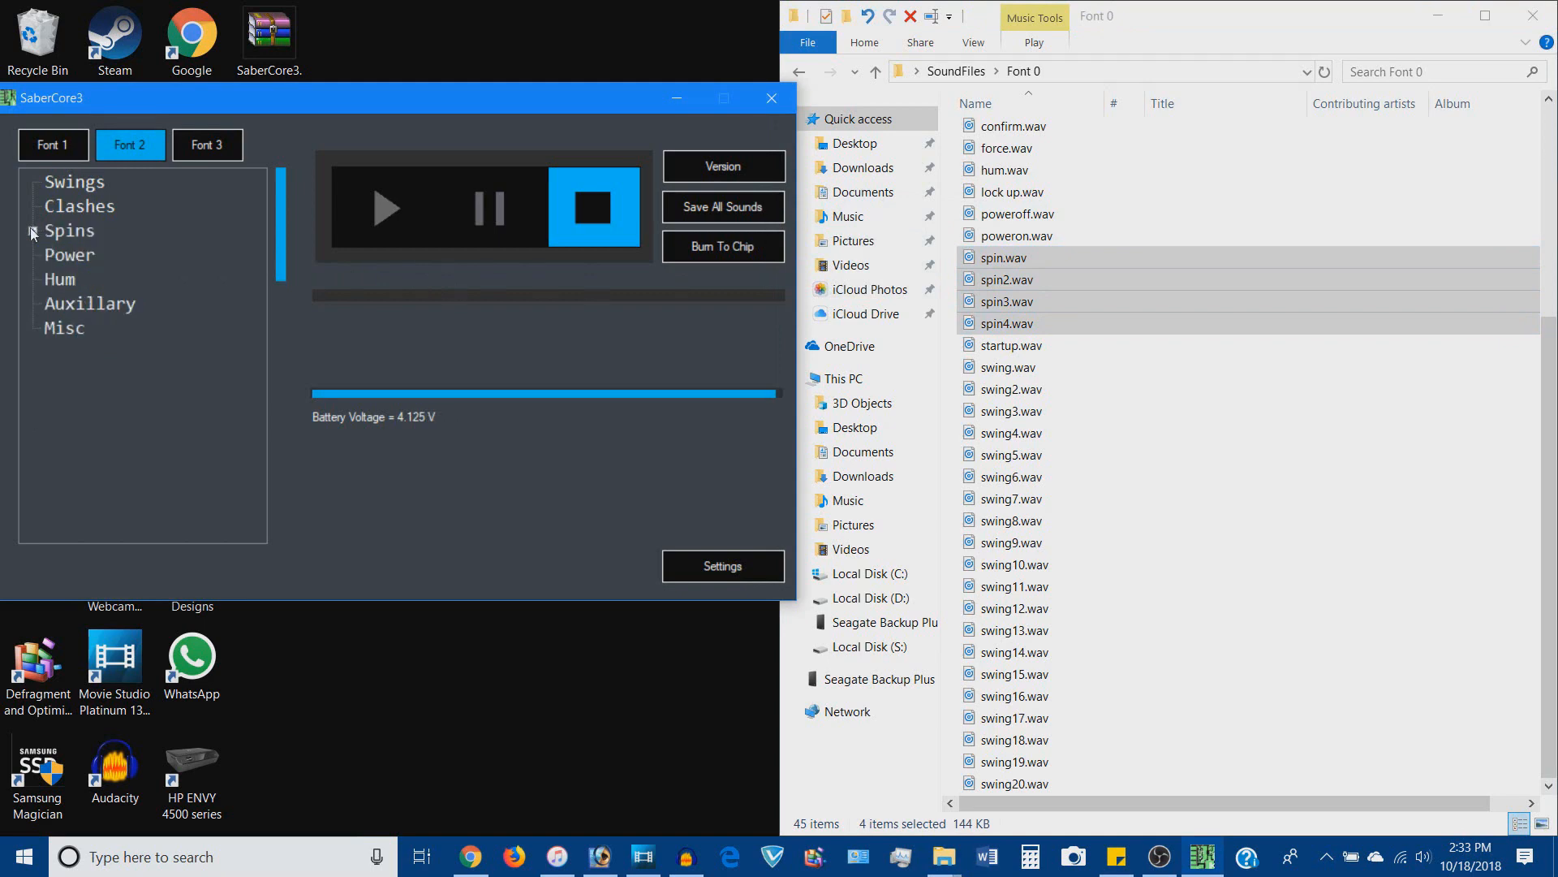
- Load hum.wav into Font 2's Hum category, and poweroff.wav and poweron.wav into its Power category
scroll(1061, 274, up, 1)
click(1059, 268)
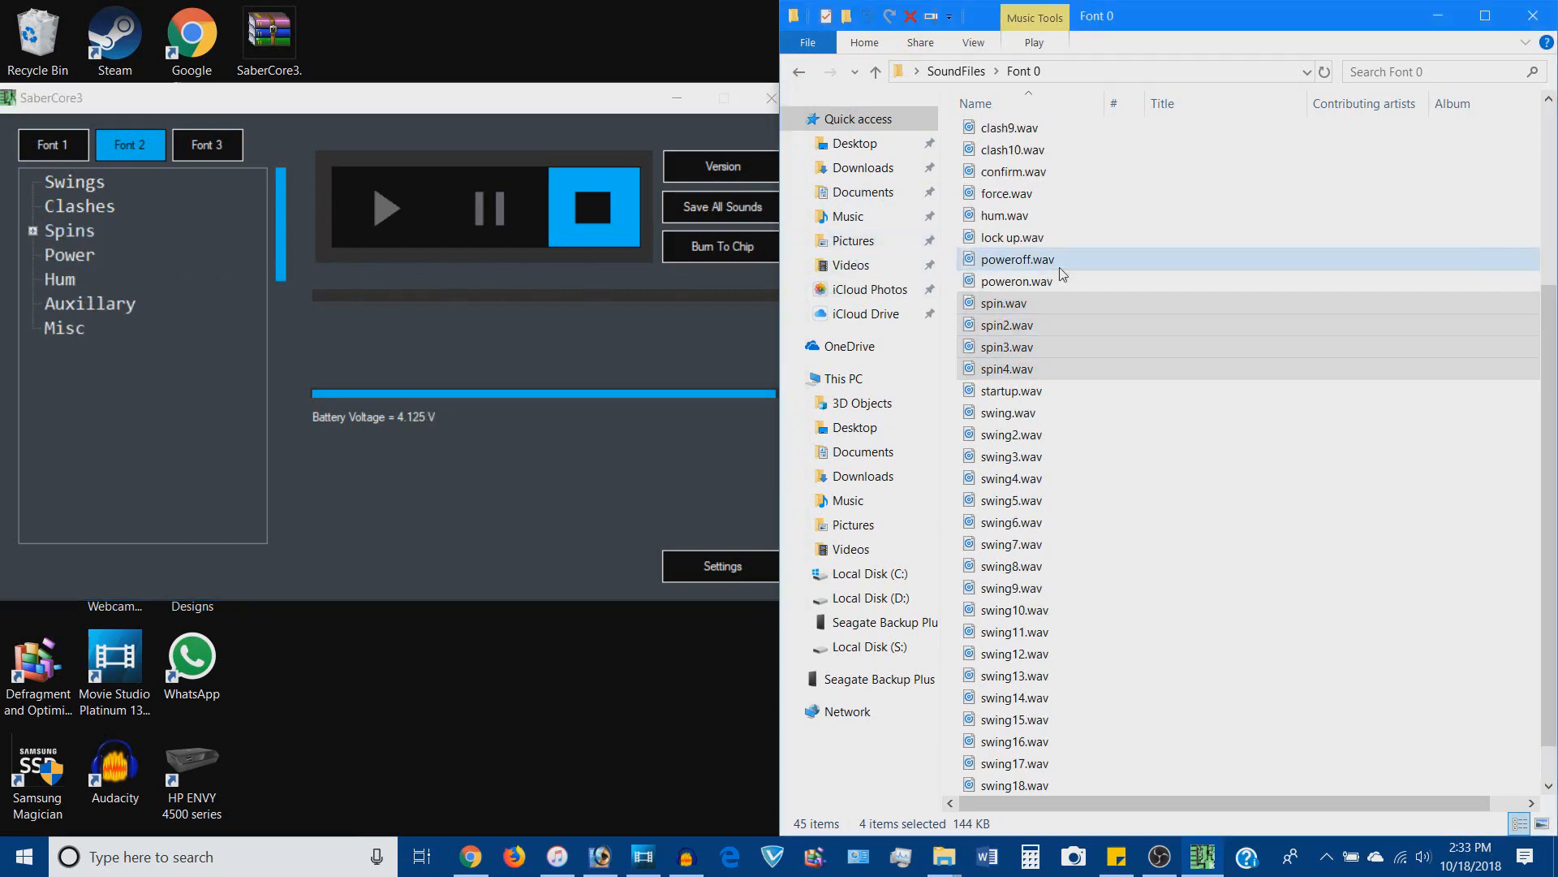
shift+click(1062, 284)
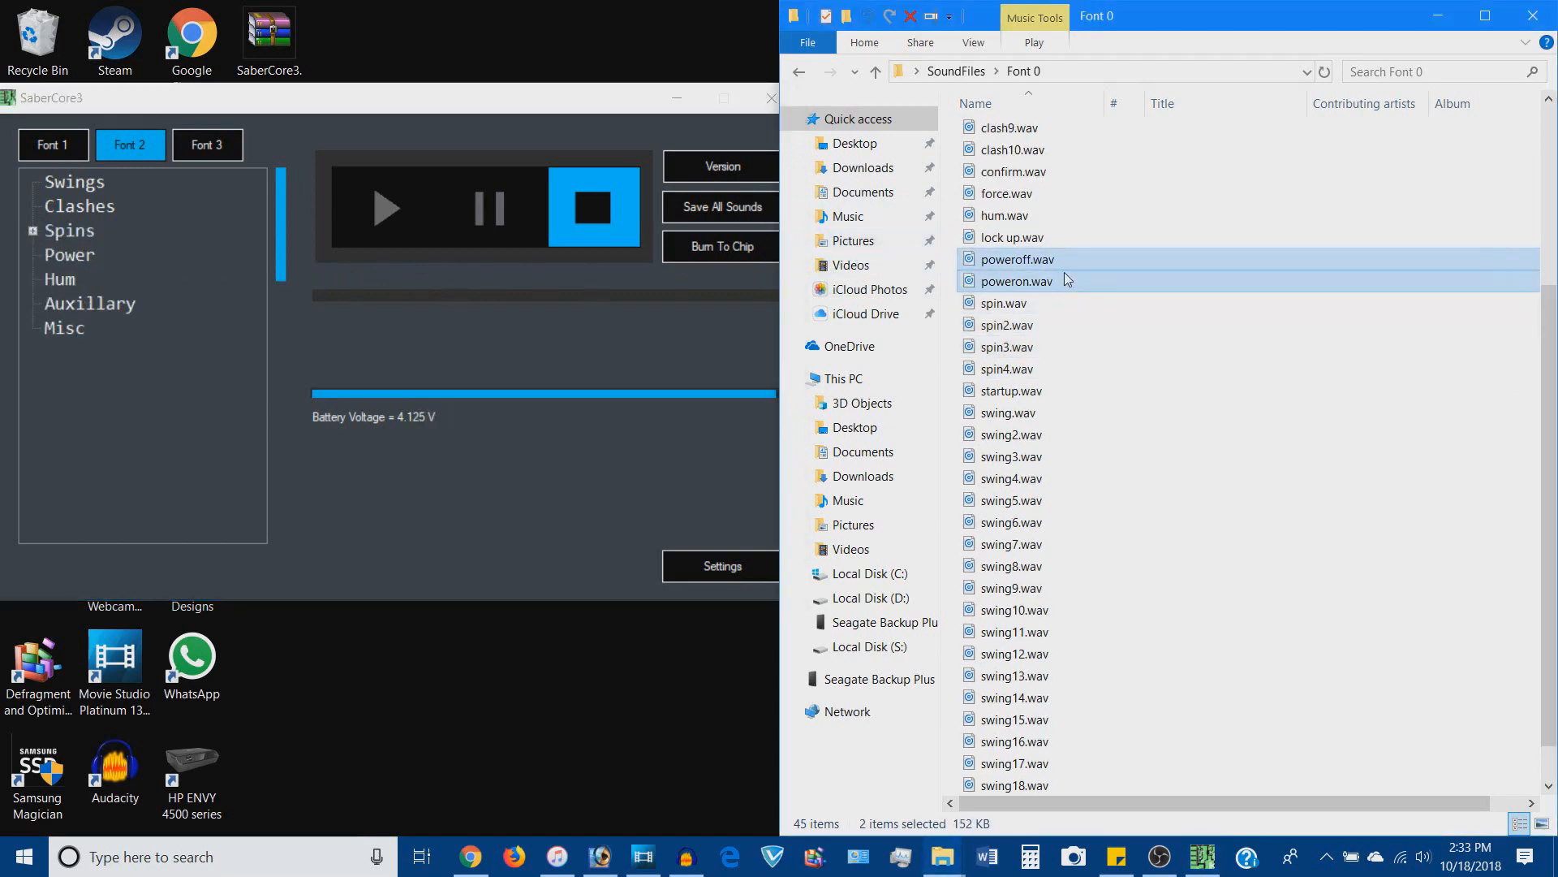
drag(1033, 212, 57, 279)
click(1127, 218)
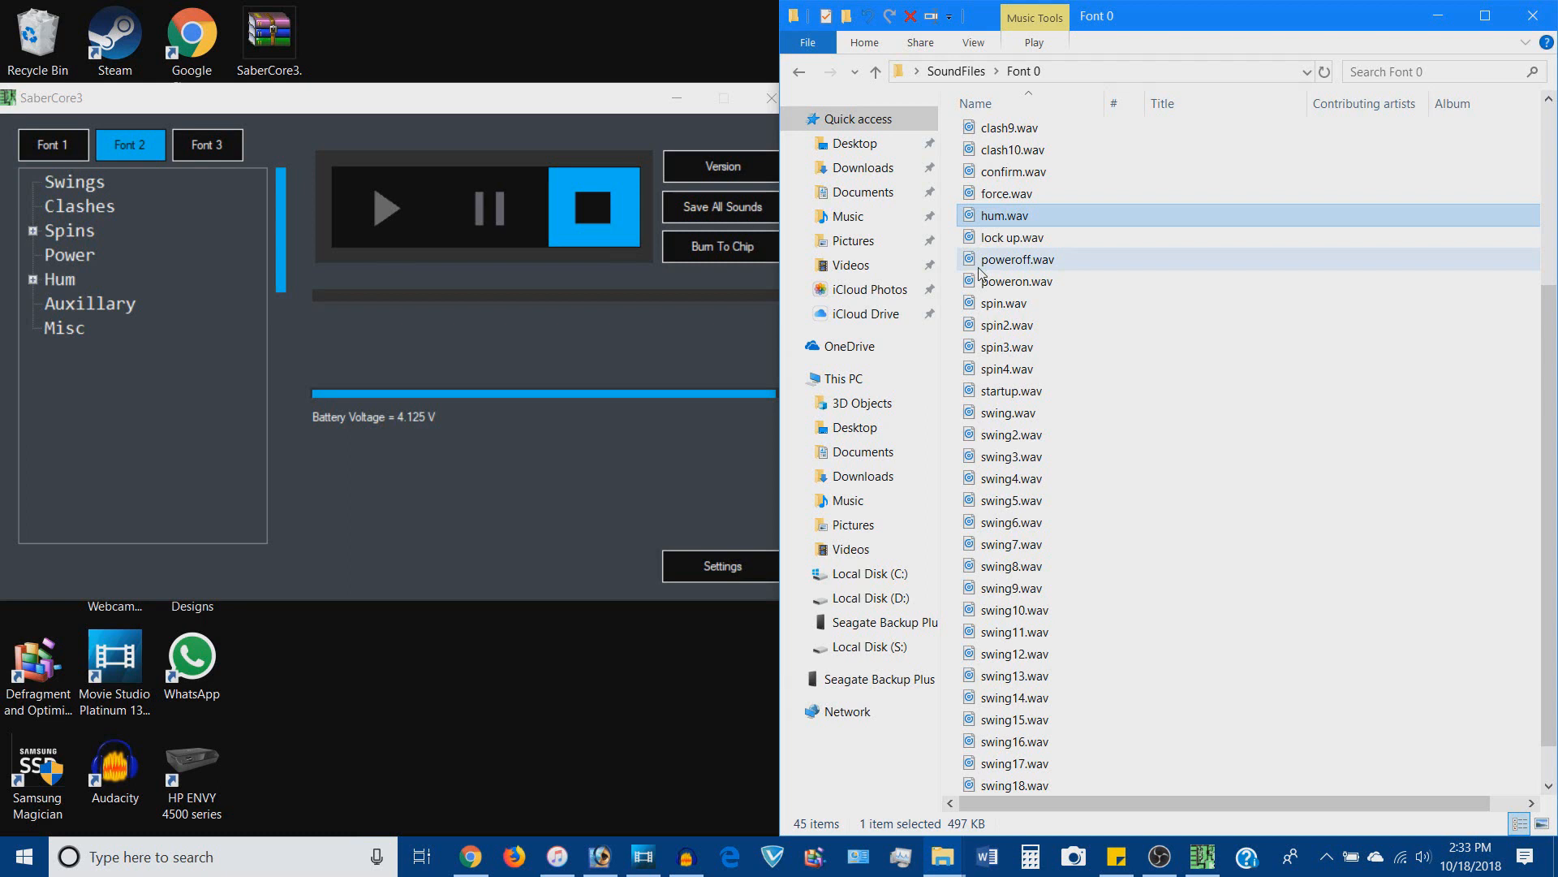
click(1035, 259)
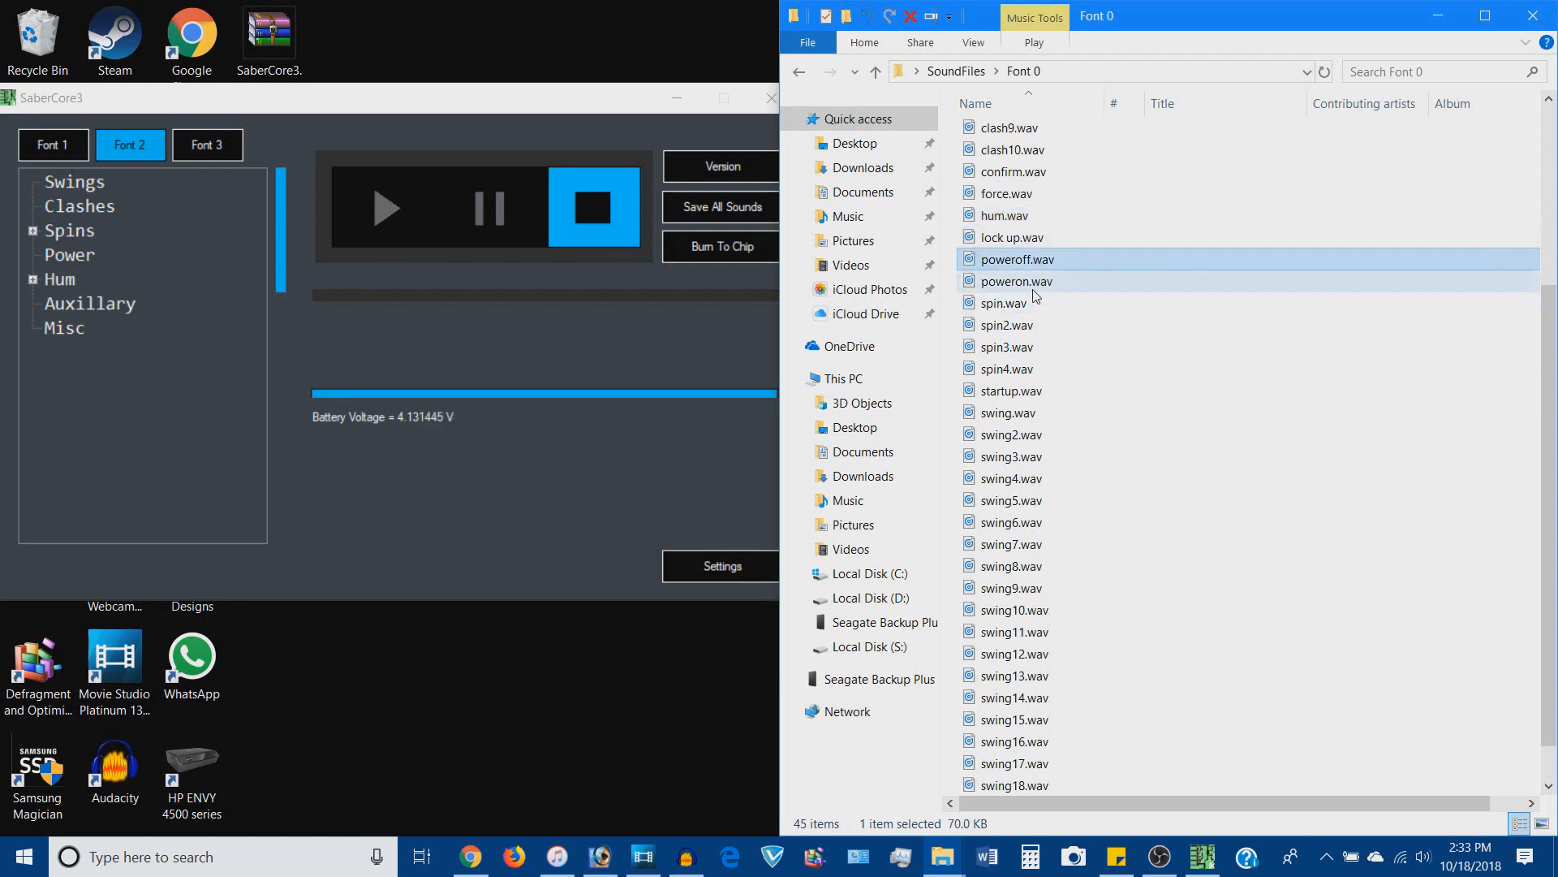
ctrl+click(1035, 282)
drag(1035, 282, 84, 255)
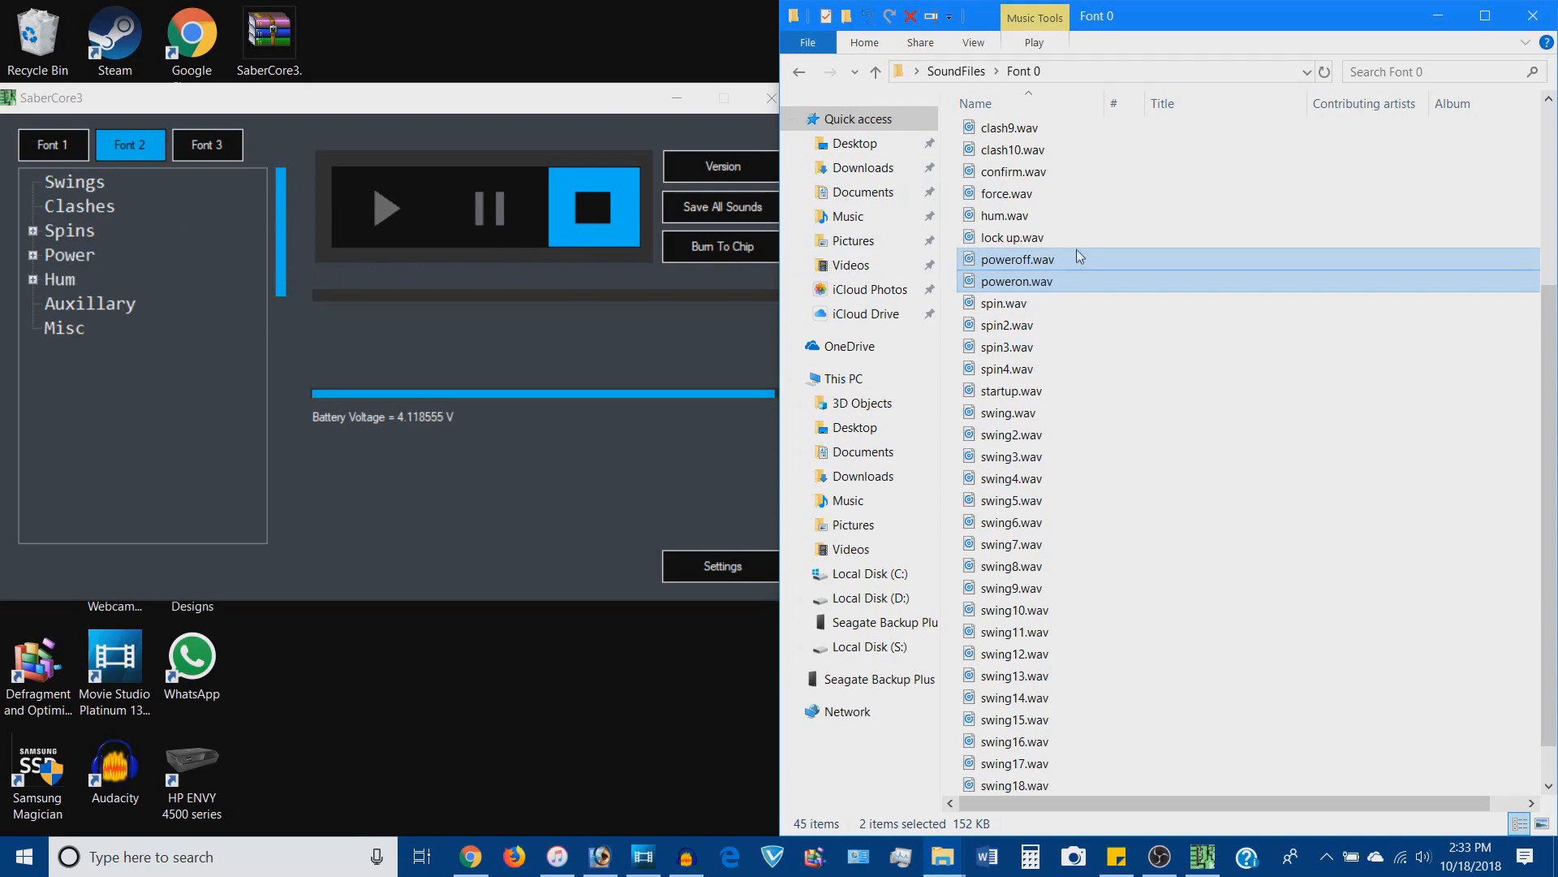
- Load clash1.wav through clash10.wav into Font 2's Clashes category, and blaster1.wav through blaster4.wav into its Auxillary category
scroll(1065, 280, up, 4)
click(1053, 224)
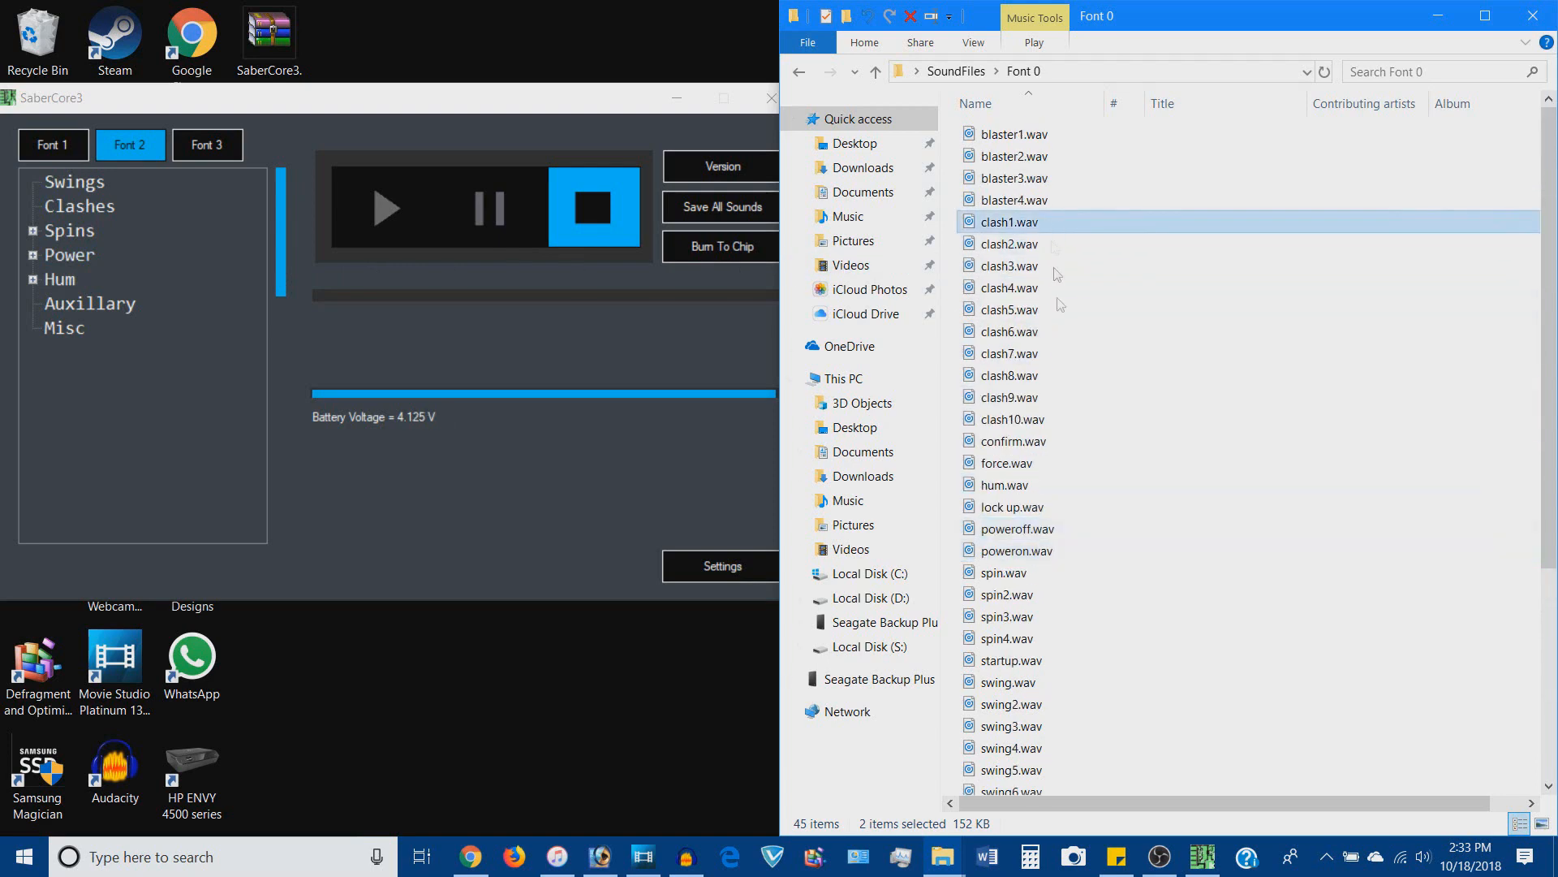
shift+click(1068, 416)
drag(1116, 319, 114, 213)
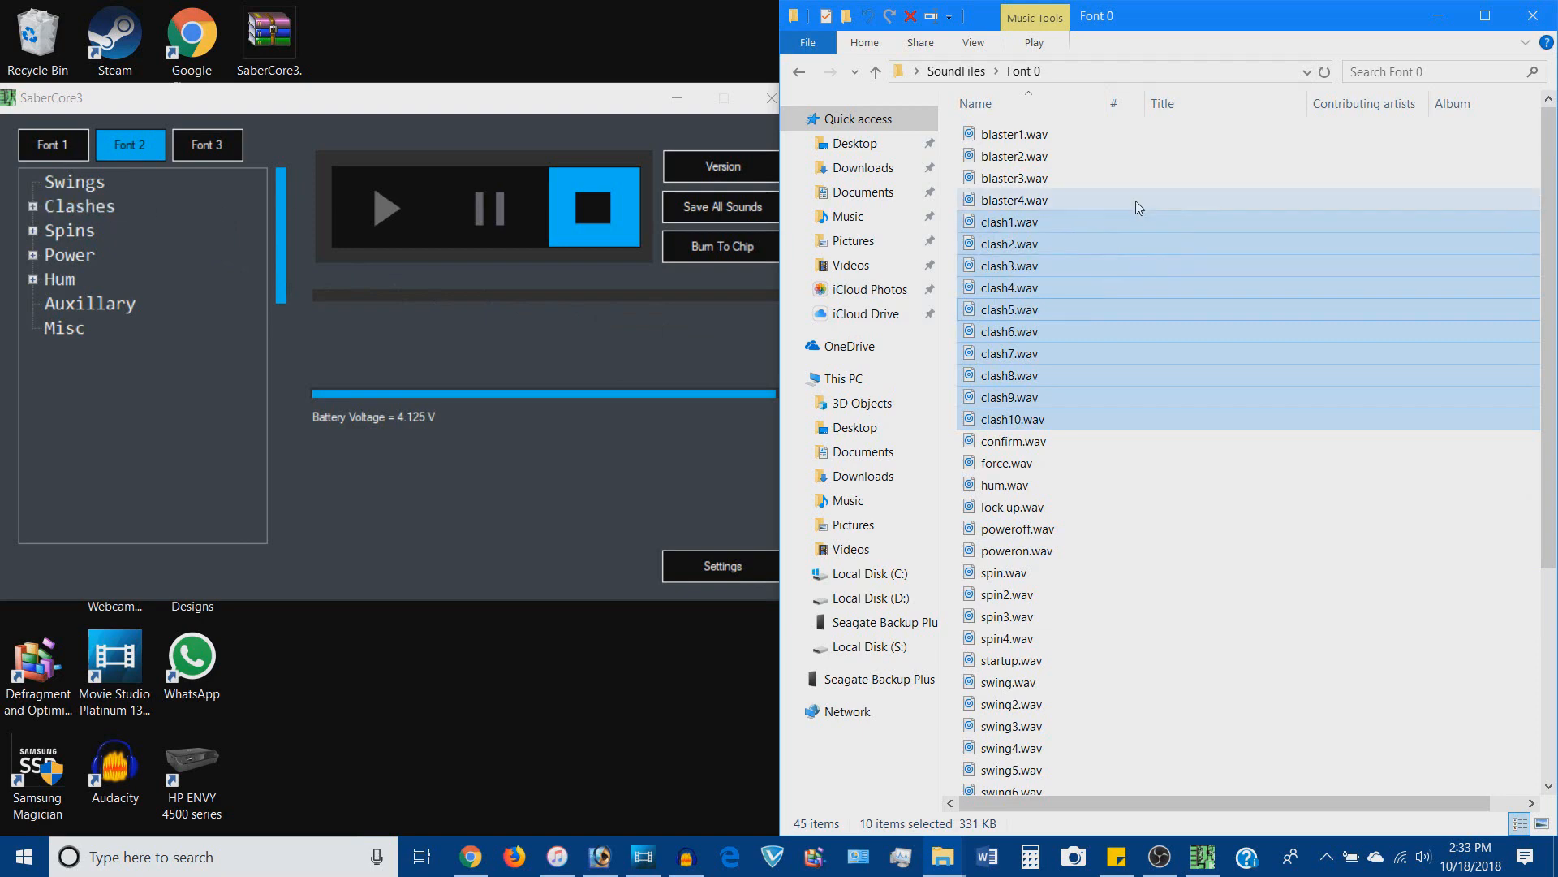
drag(1096, 136, 1100, 215)
drag(1015, 159, 126, 299)
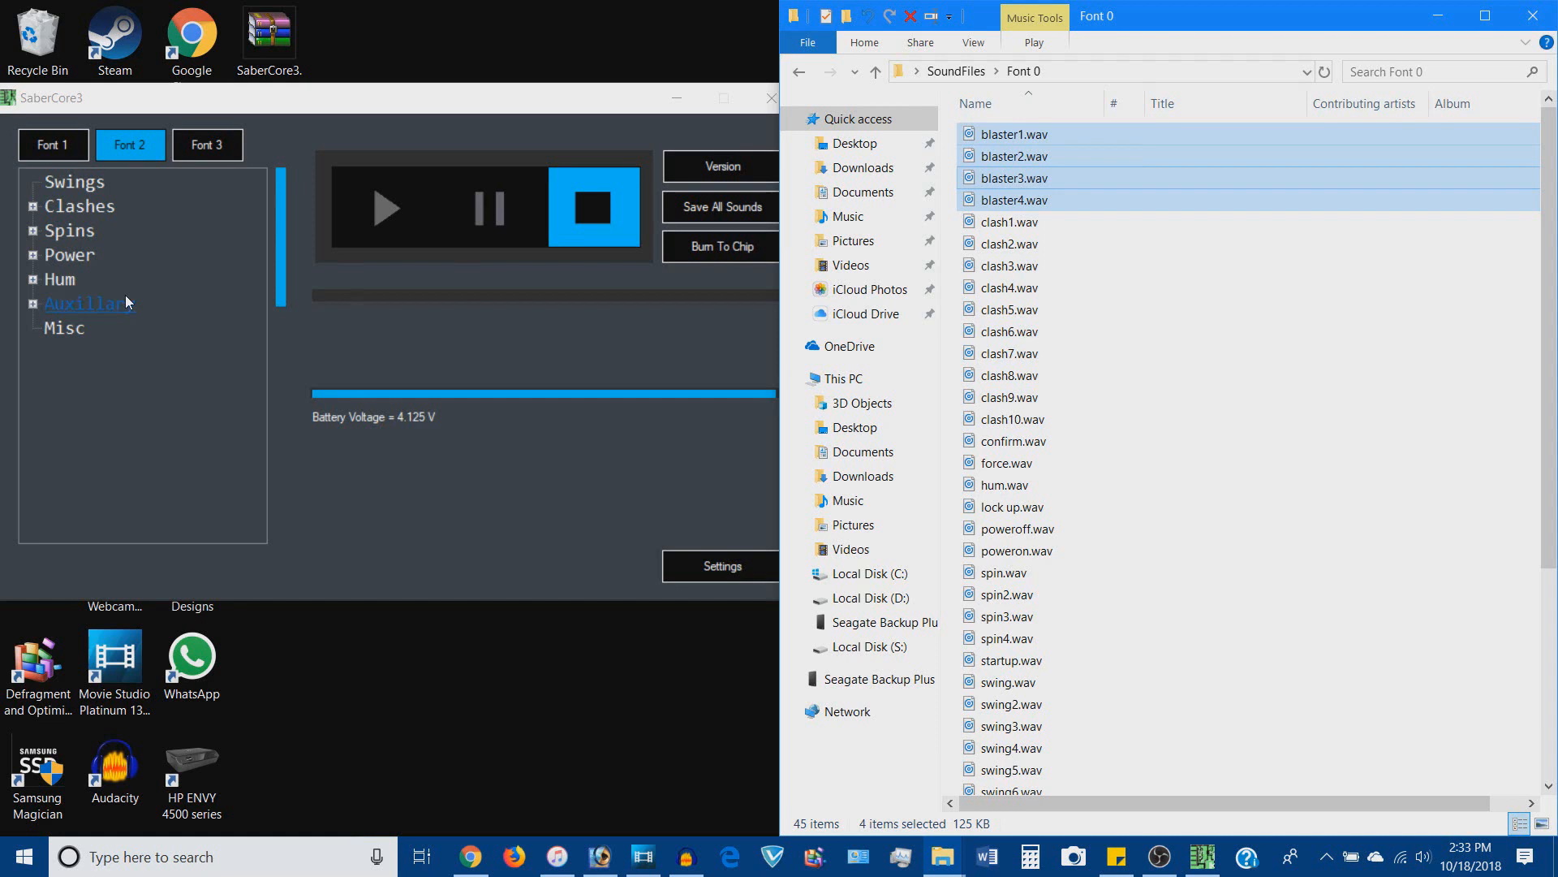
- Load all the swing files, swing.wav through swing20.wav, into Font 2's Swings category
scroll(1180, 418, down, 4)
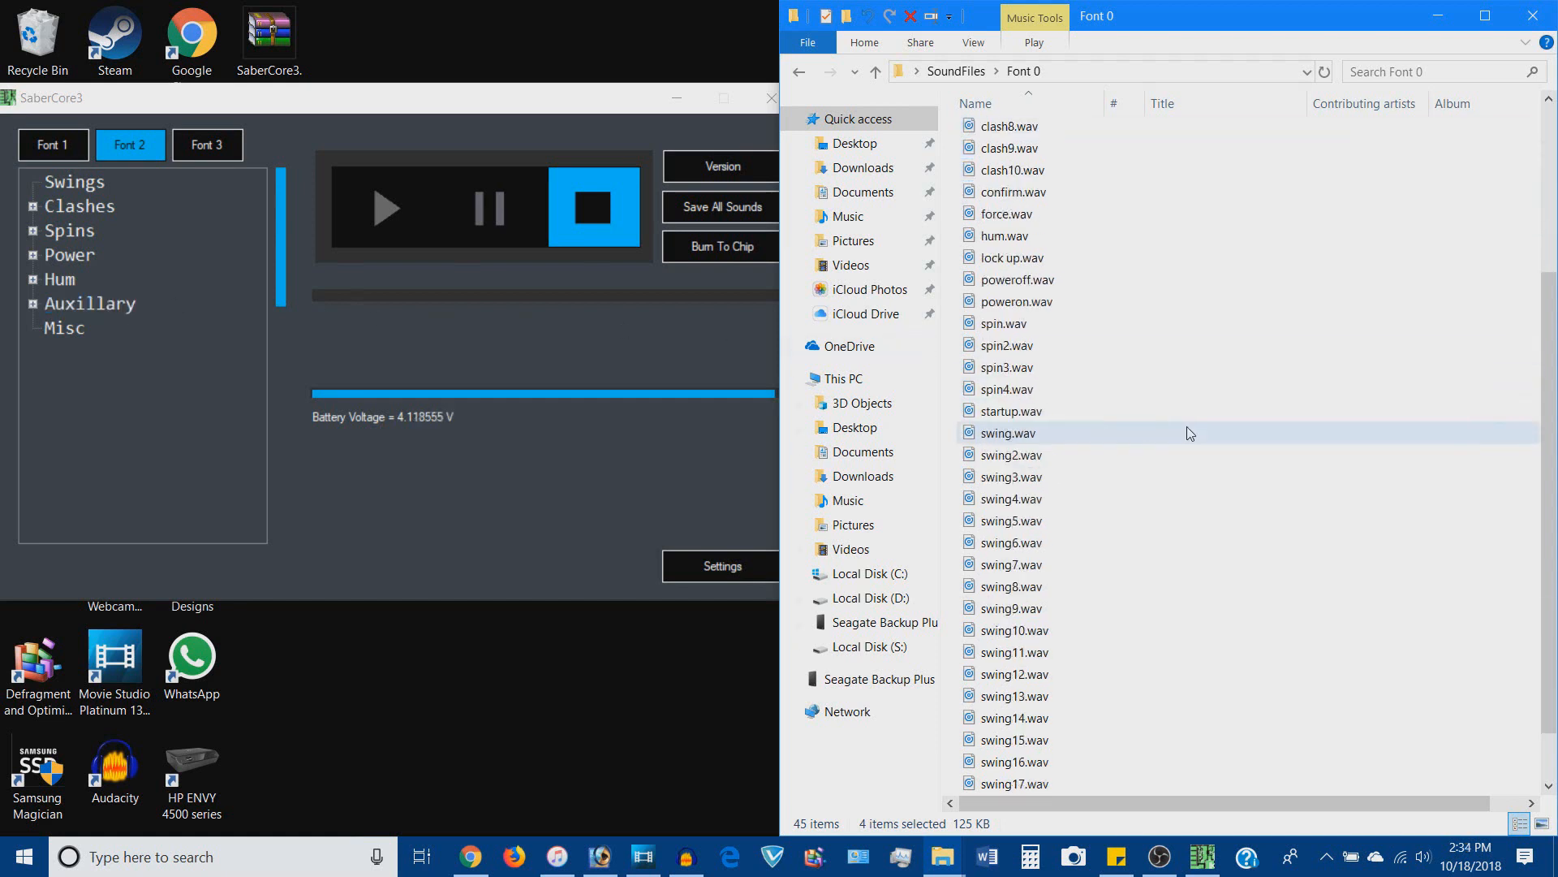
click(1178, 432)
scroll(1193, 487, down, 1)
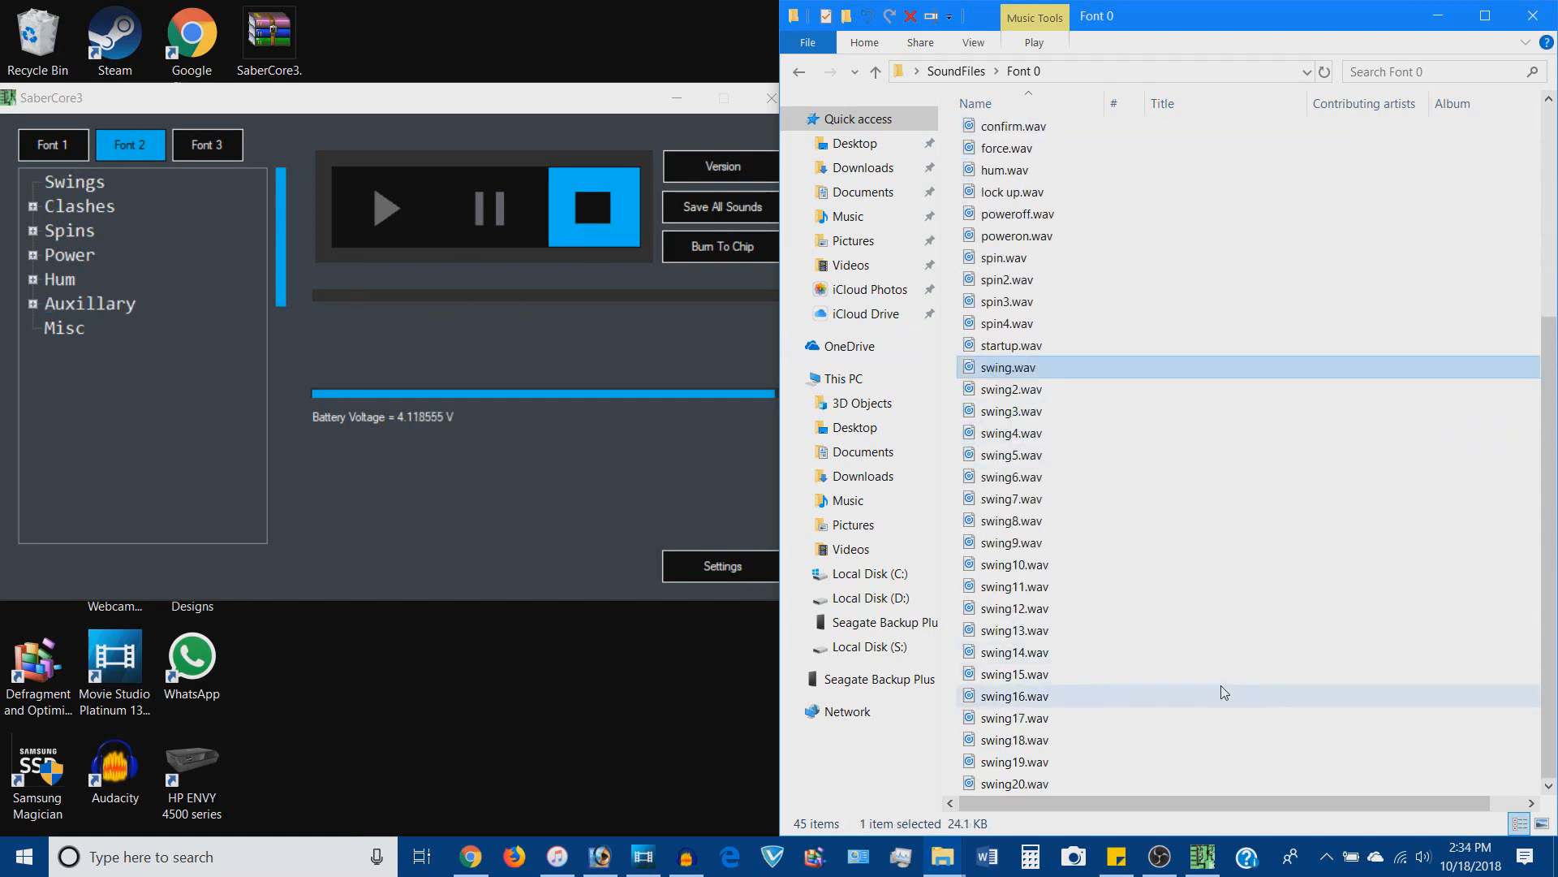
shift+click(1201, 776)
drag(1198, 615, 104, 177)
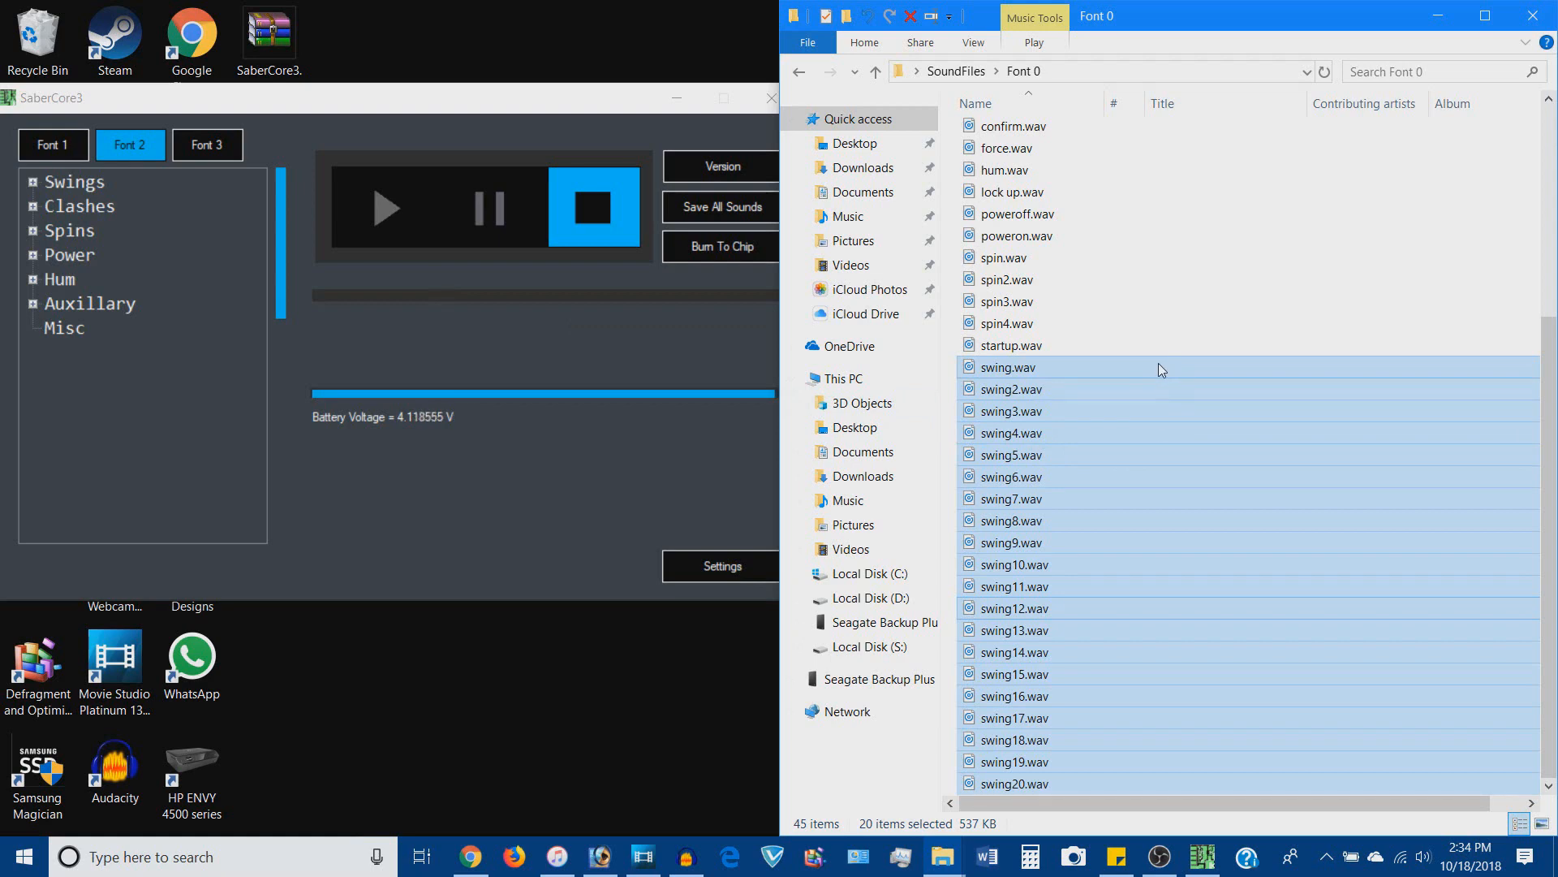
click(1221, 302)
click(1216, 372)
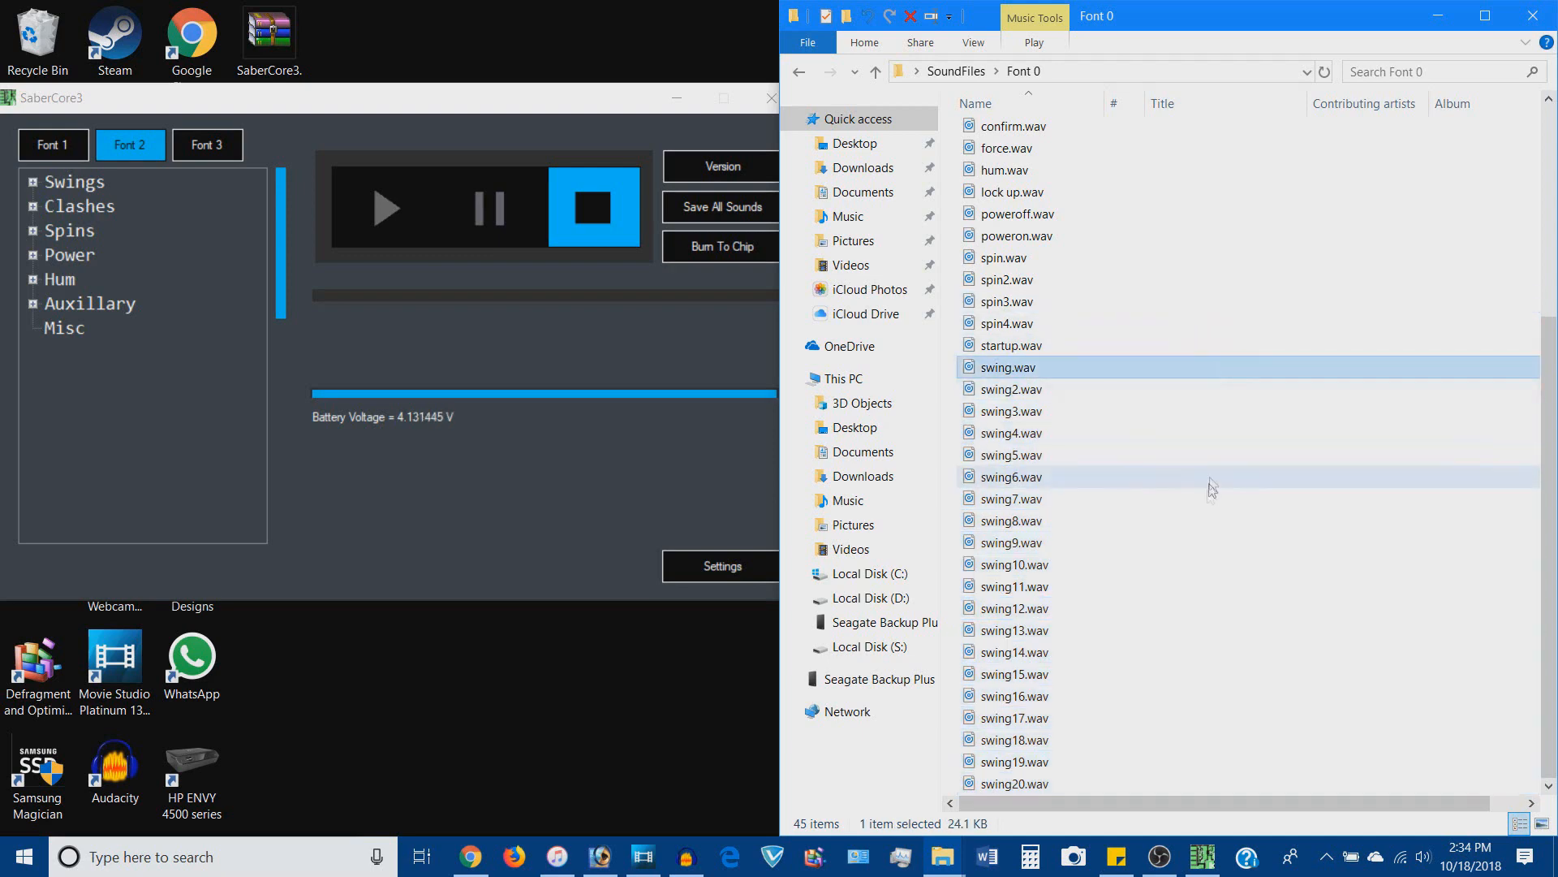
shift+click(1154, 784)
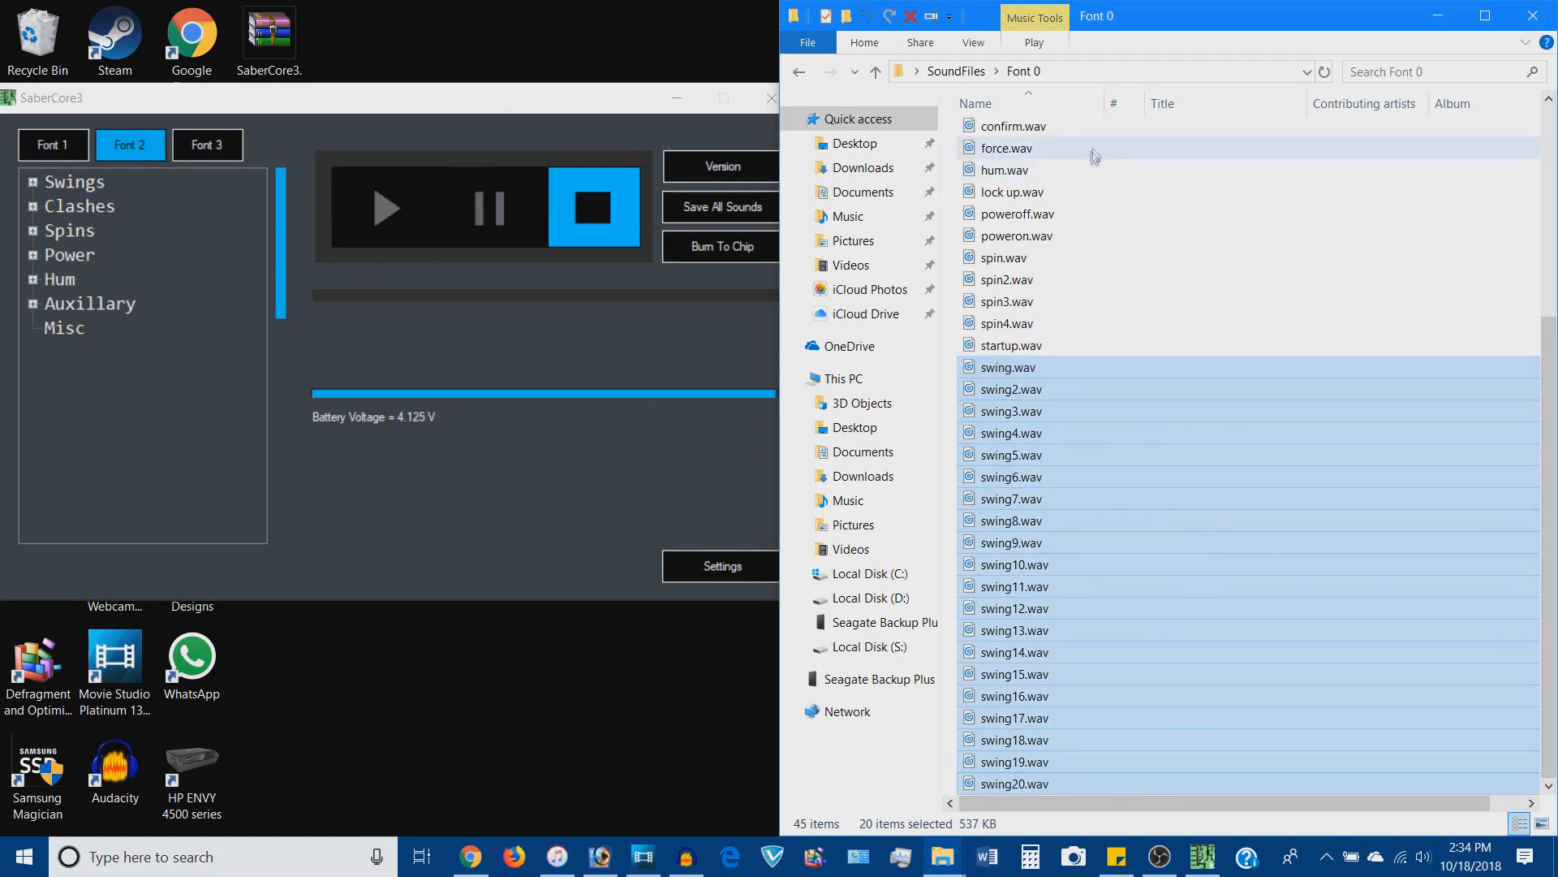
- Load force.wav, lock up.wav, confirm.wav and startup.wav one at a time into Font 2's Misc category
drag(1100, 152, 66, 323)
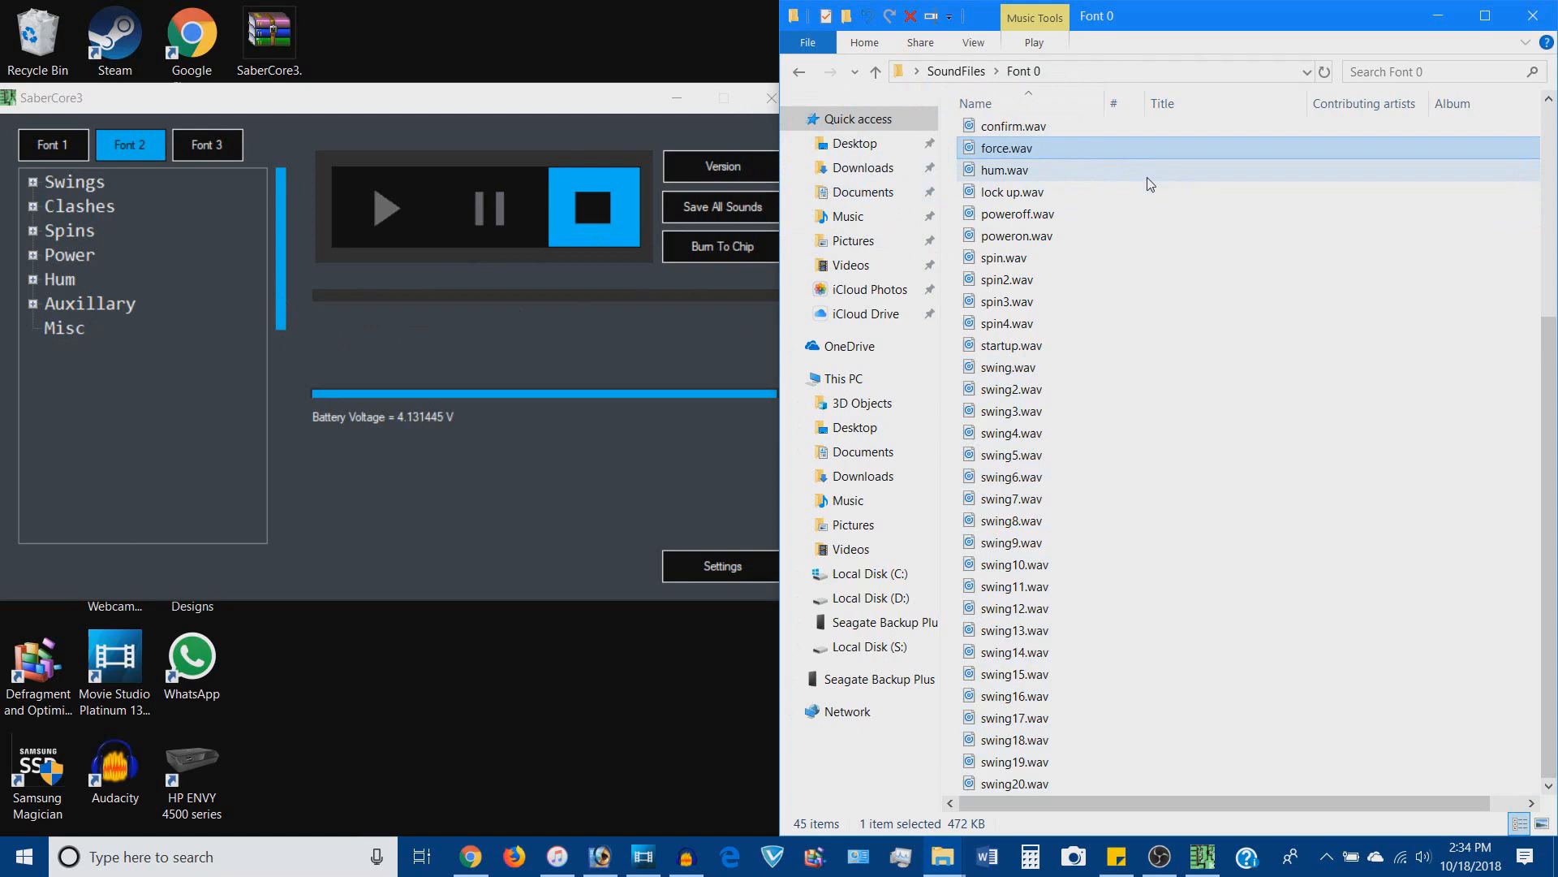
drag(1138, 203, 70, 332)
scroll(1080, 244, up, 4)
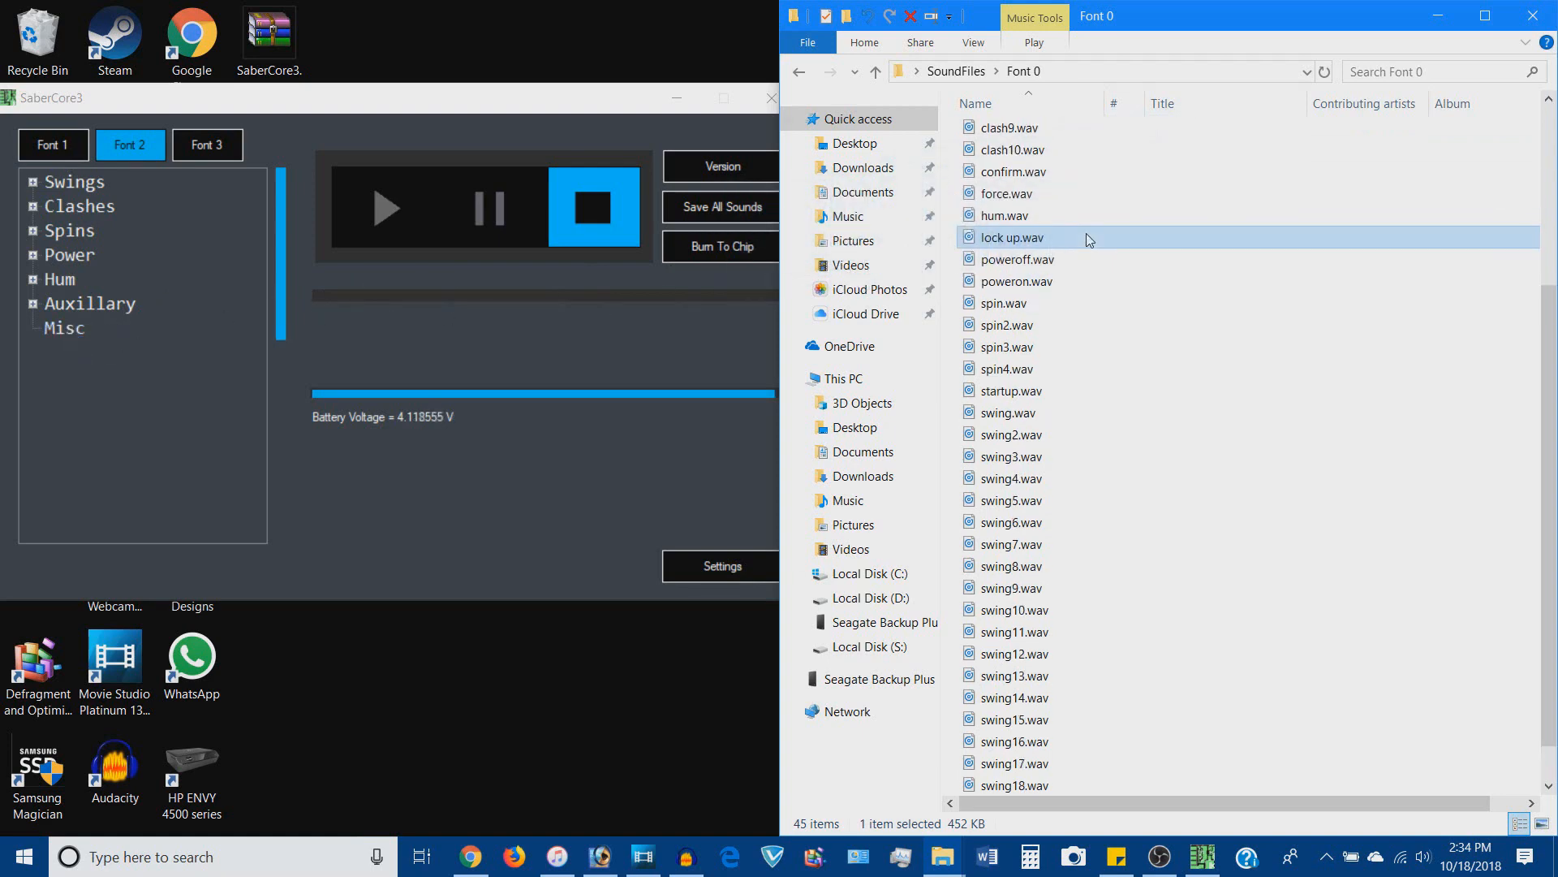
drag(1086, 373, 86, 333)
click(1096, 368)
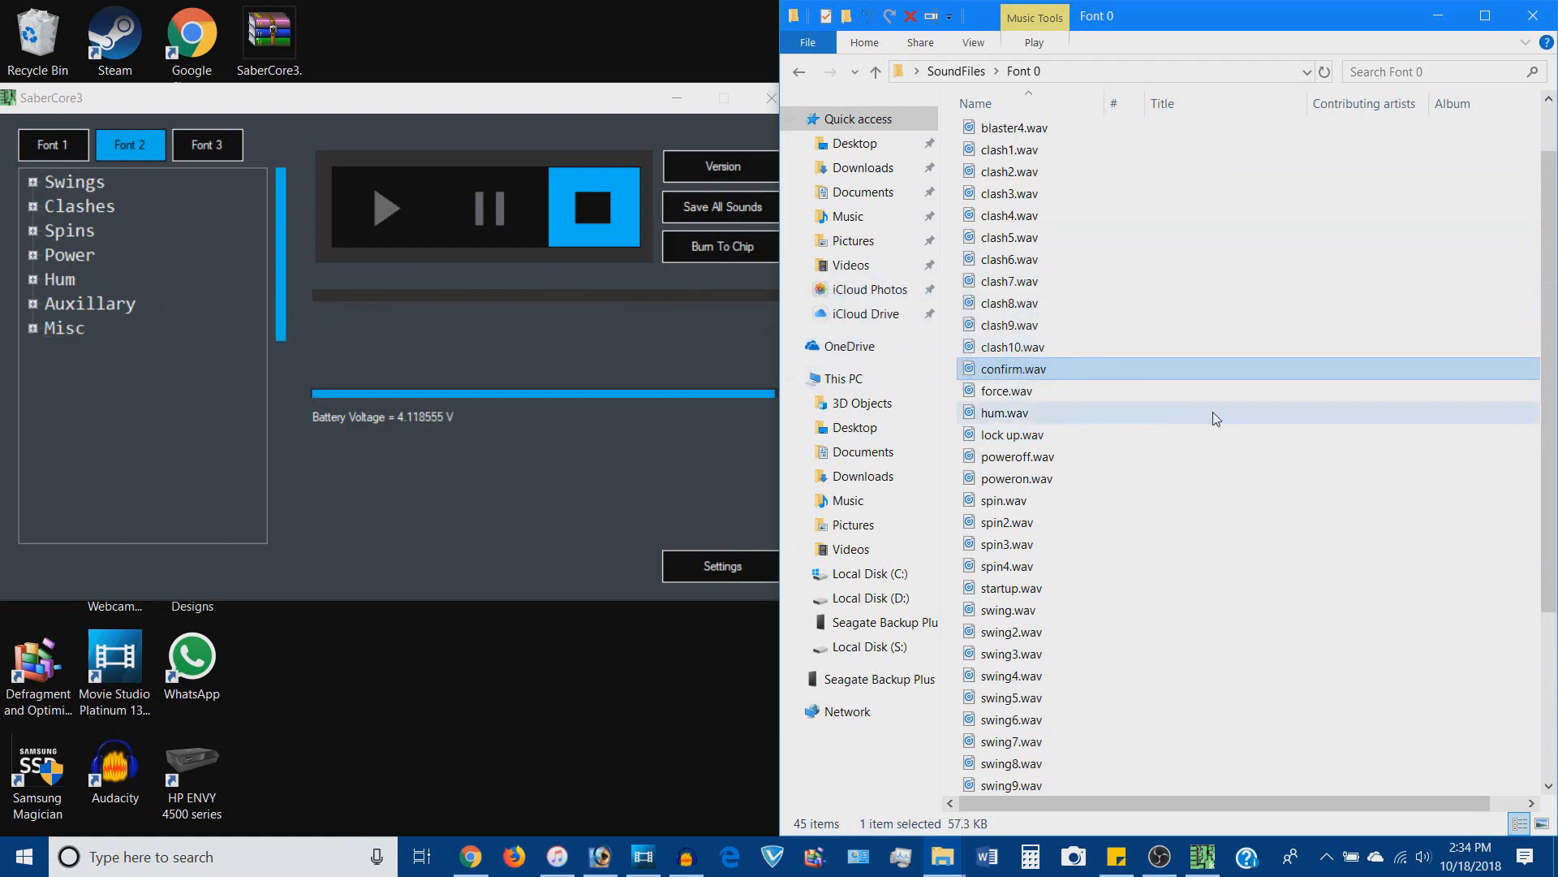
scroll(1218, 417, down, 4)
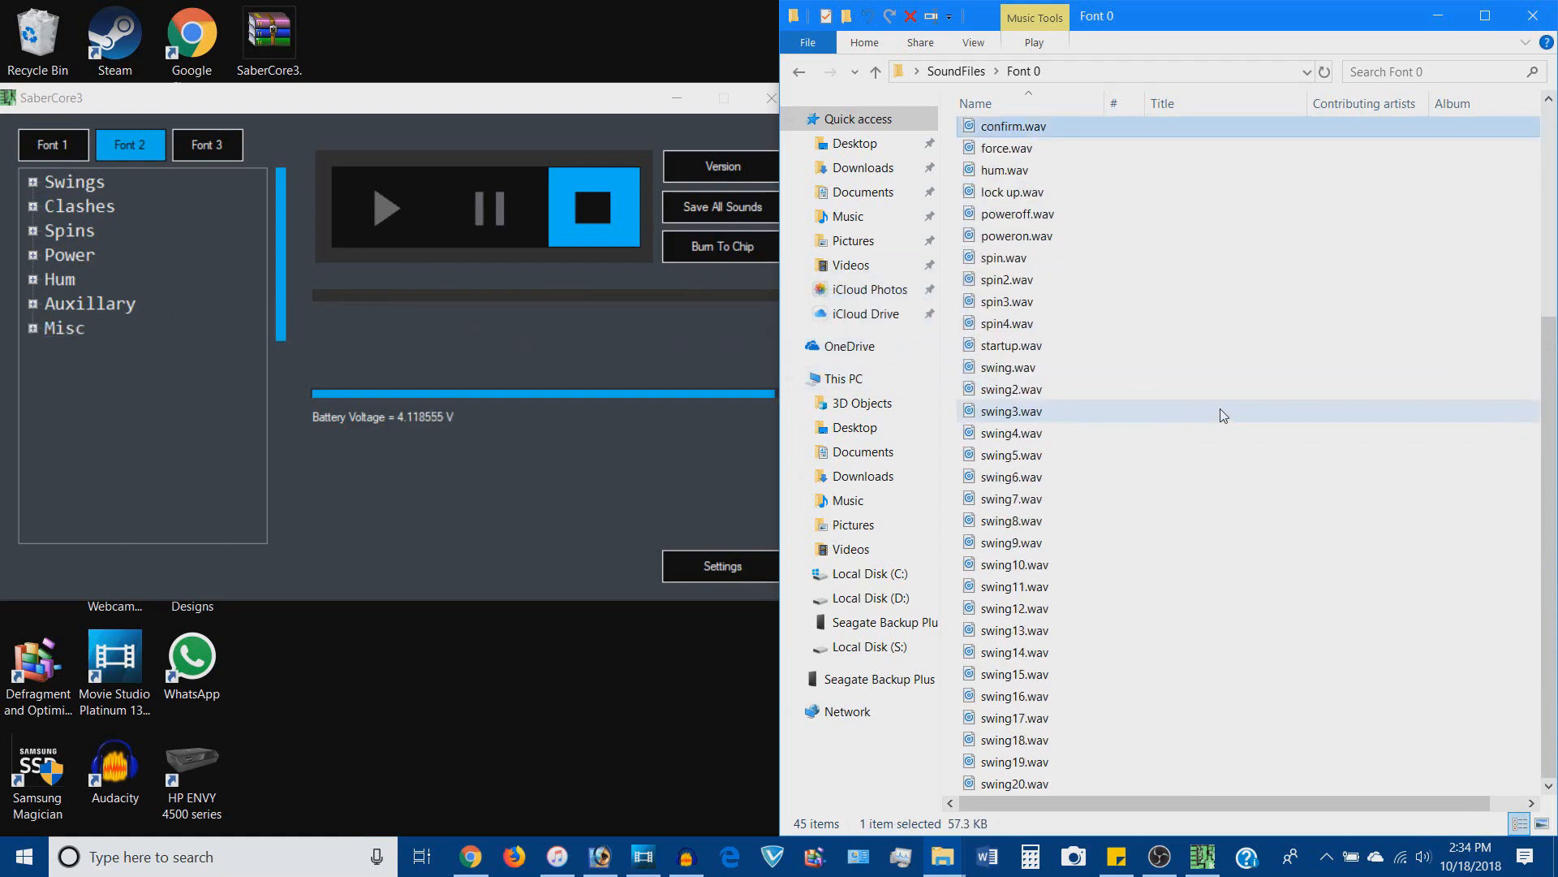
drag(1122, 354, 76, 333)
- Compare the order of the sounds in the Misc category between Font 1 and Font 2
click(57, 145)
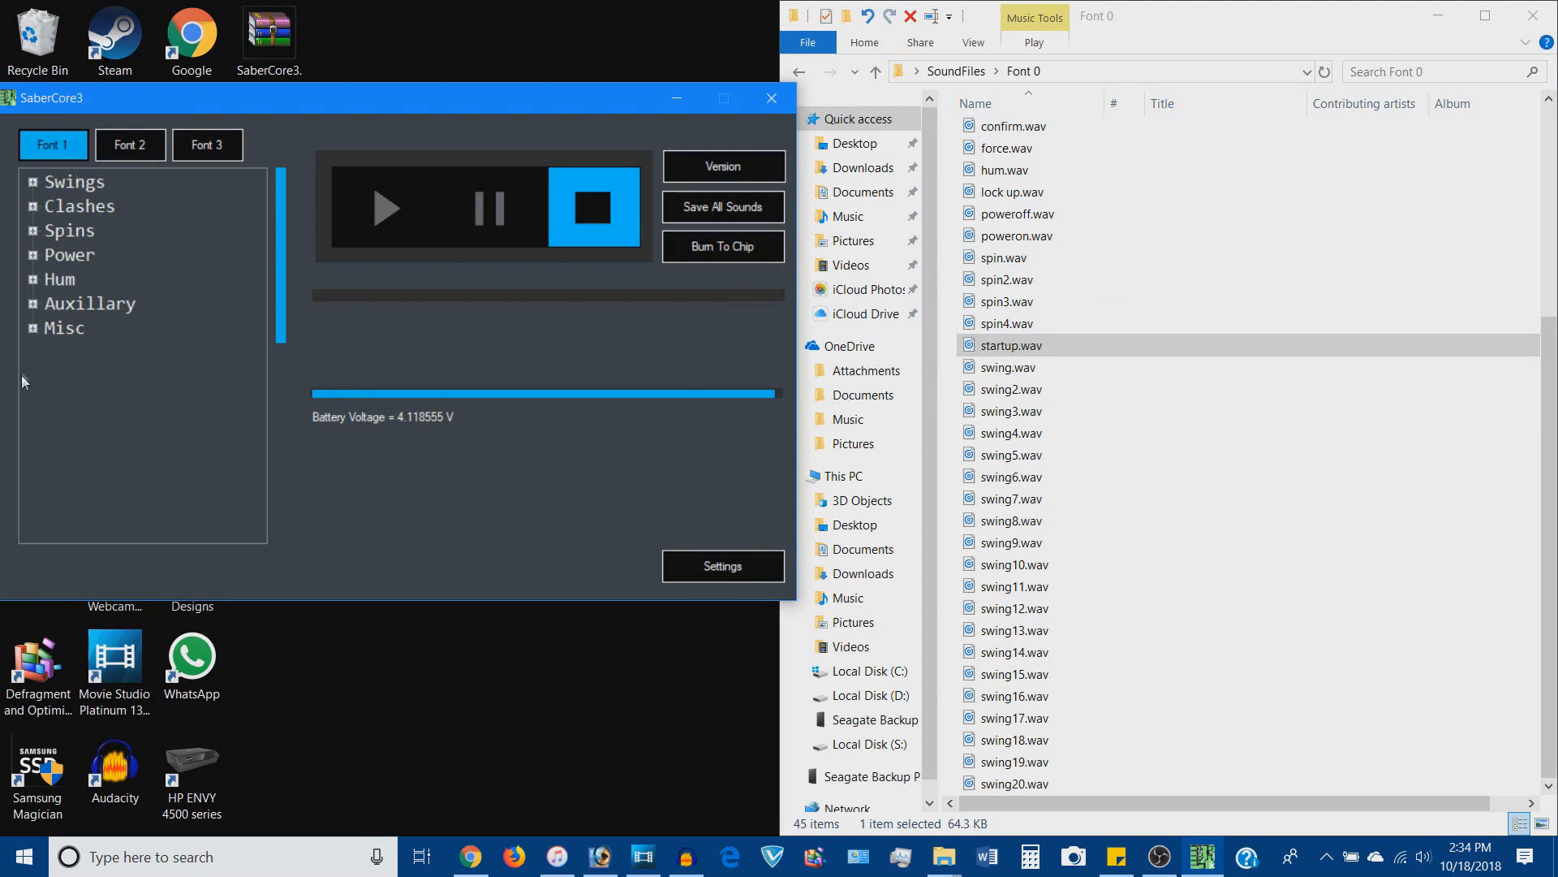
click(33, 328)
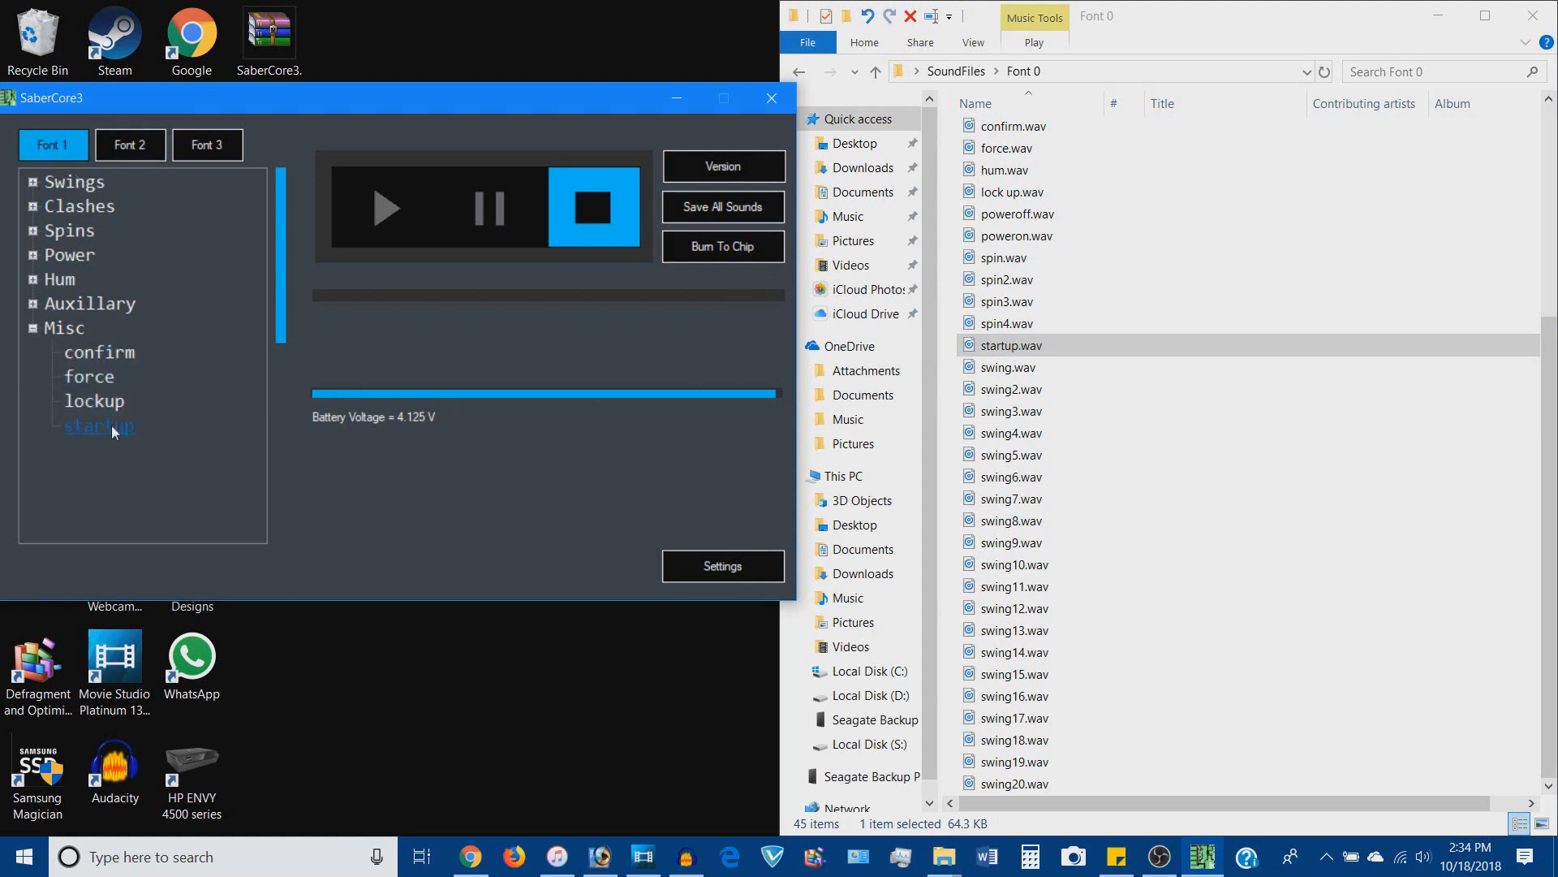
click(133, 149)
click(34, 328)
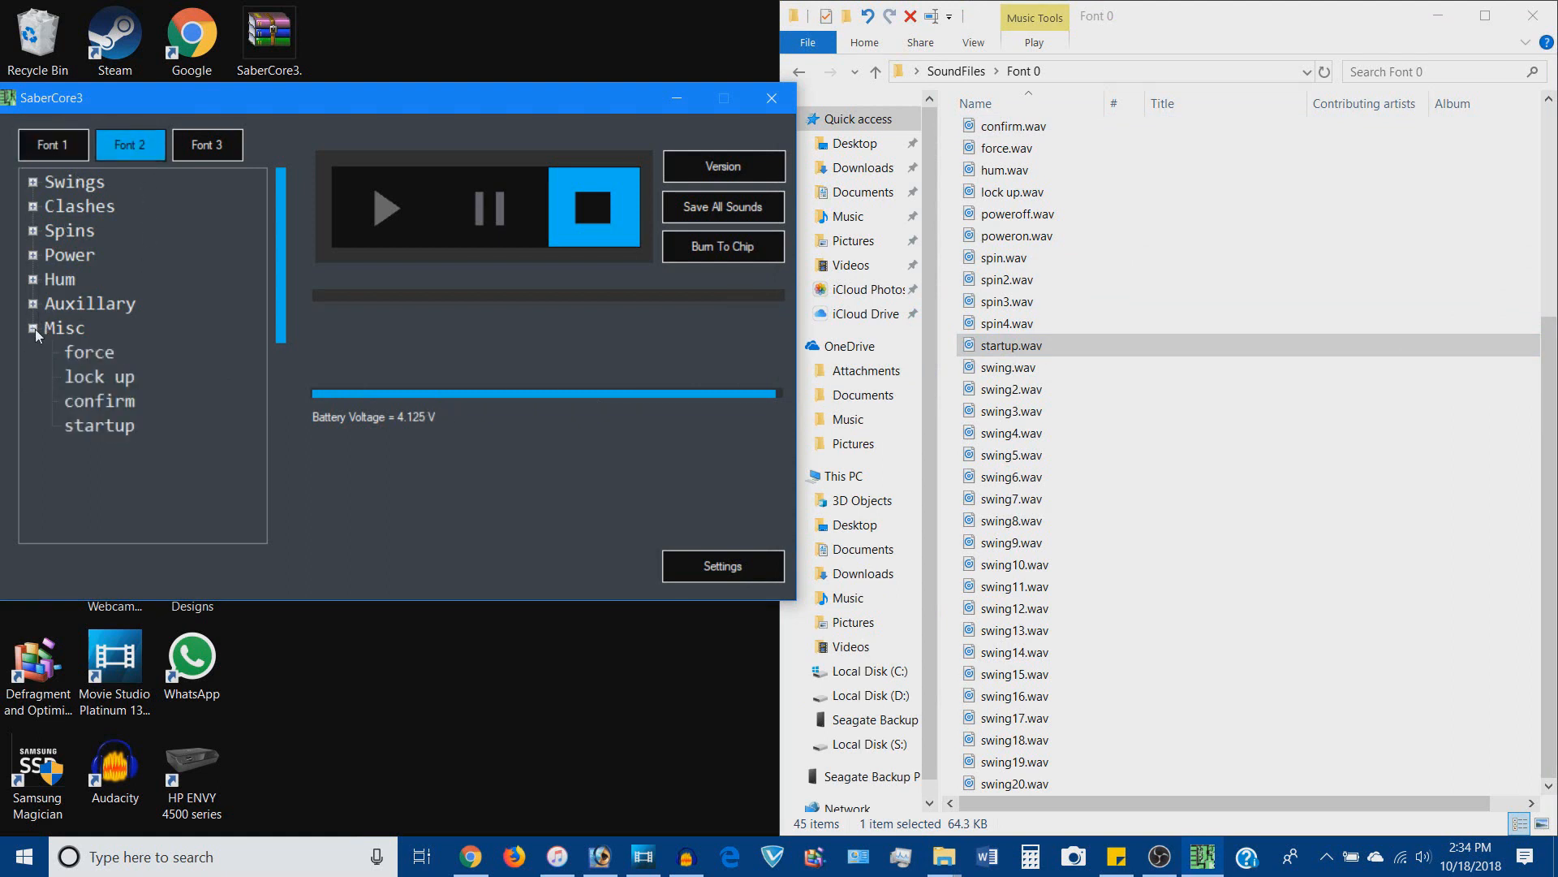
click(56, 144)
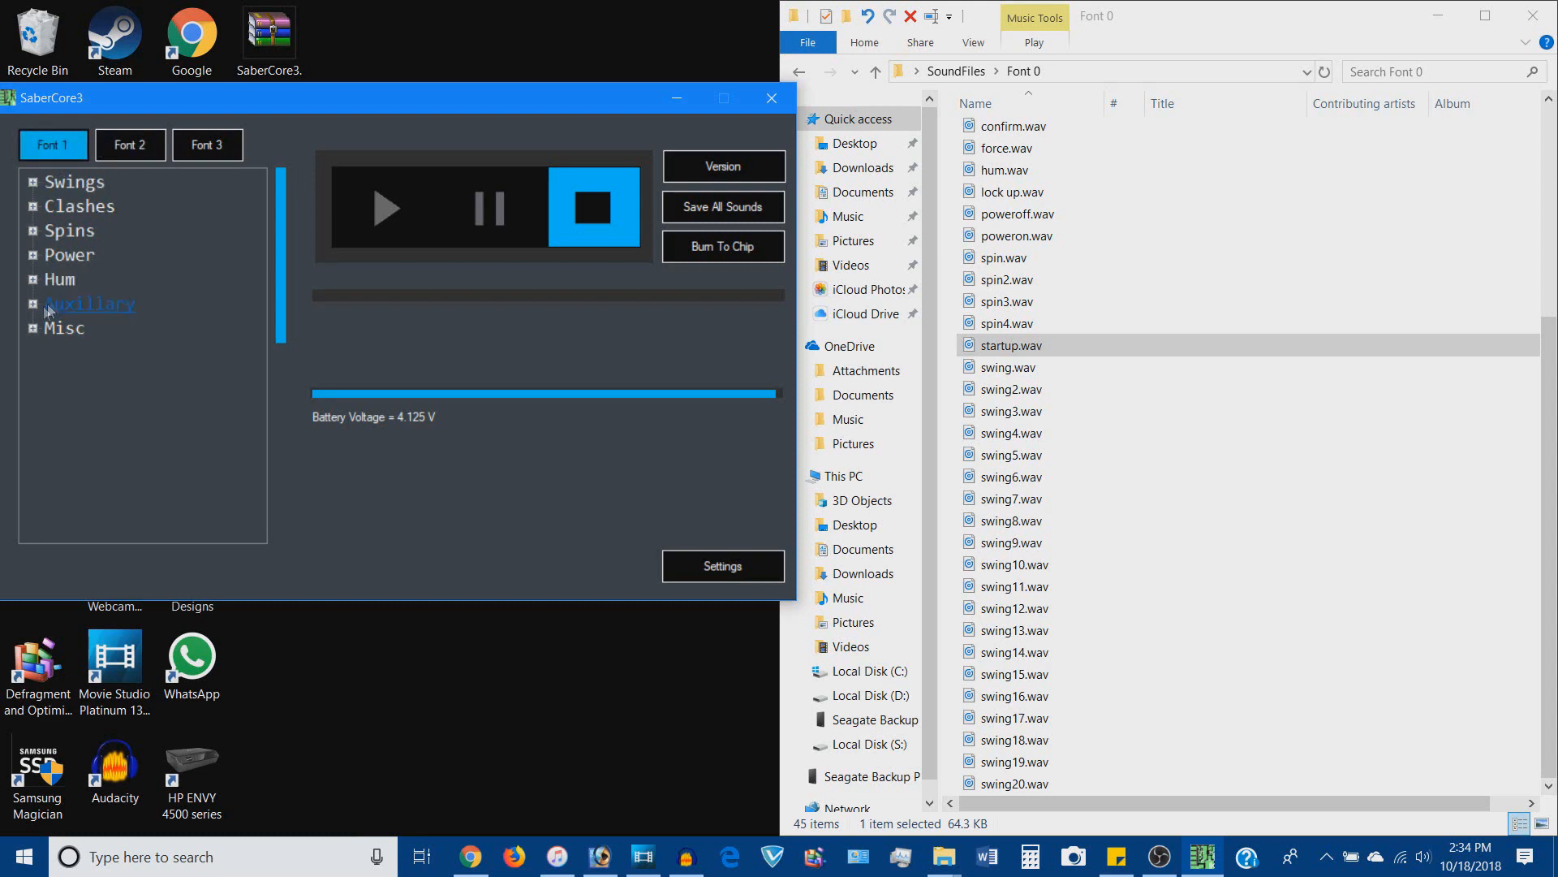
click(32, 328)
click(141, 147)
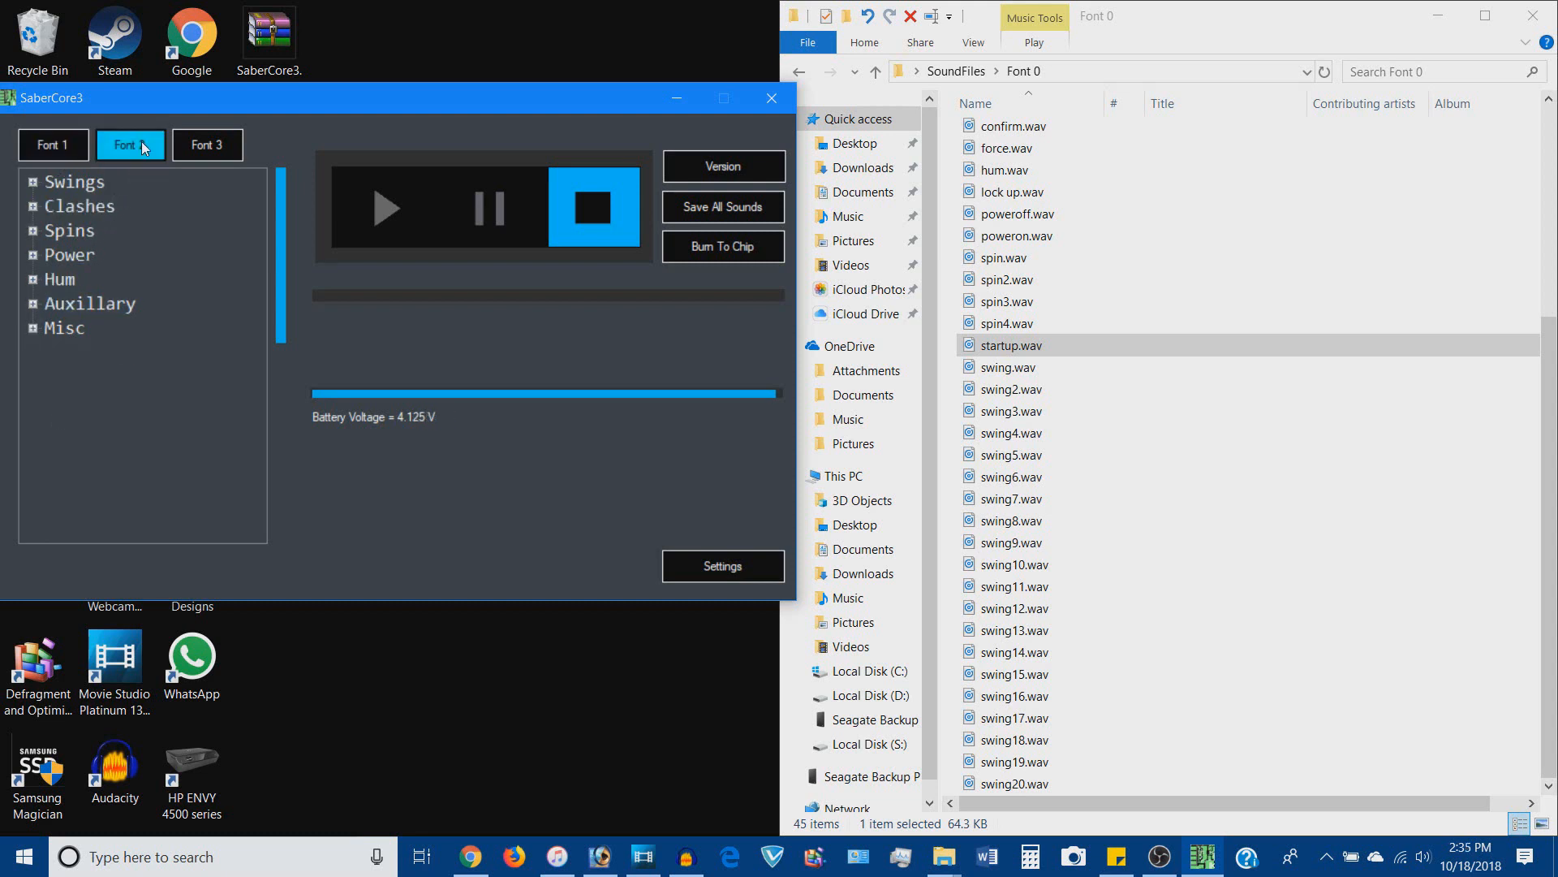
click(32, 328)
- Compare the order of the blaster sounds in the Auxillary category between Font 1 and Font 2
click(33, 304)
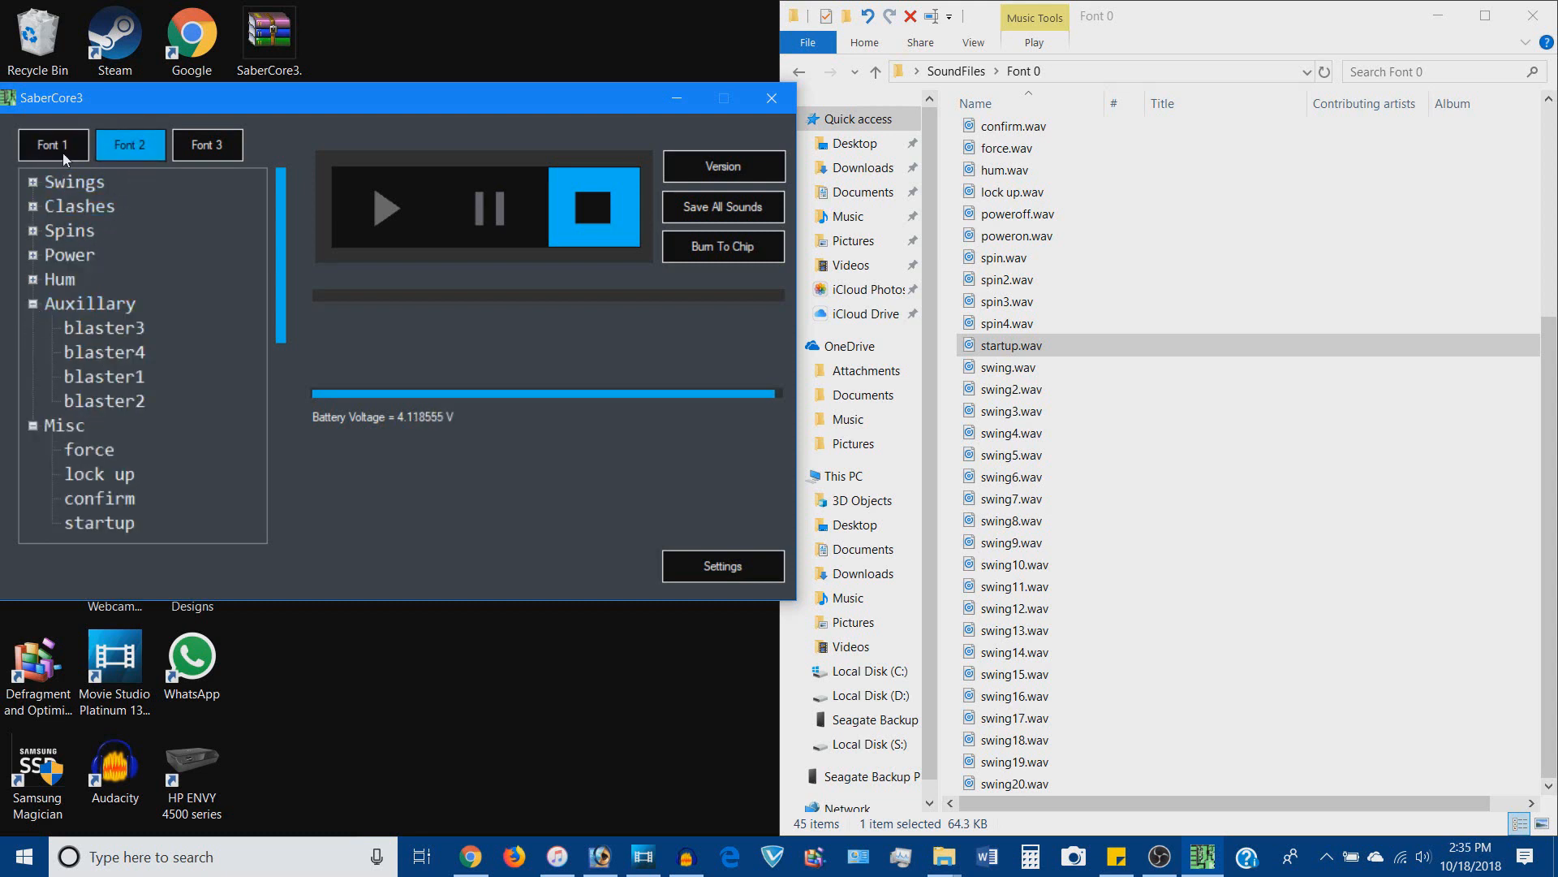
click(62, 152)
click(34, 304)
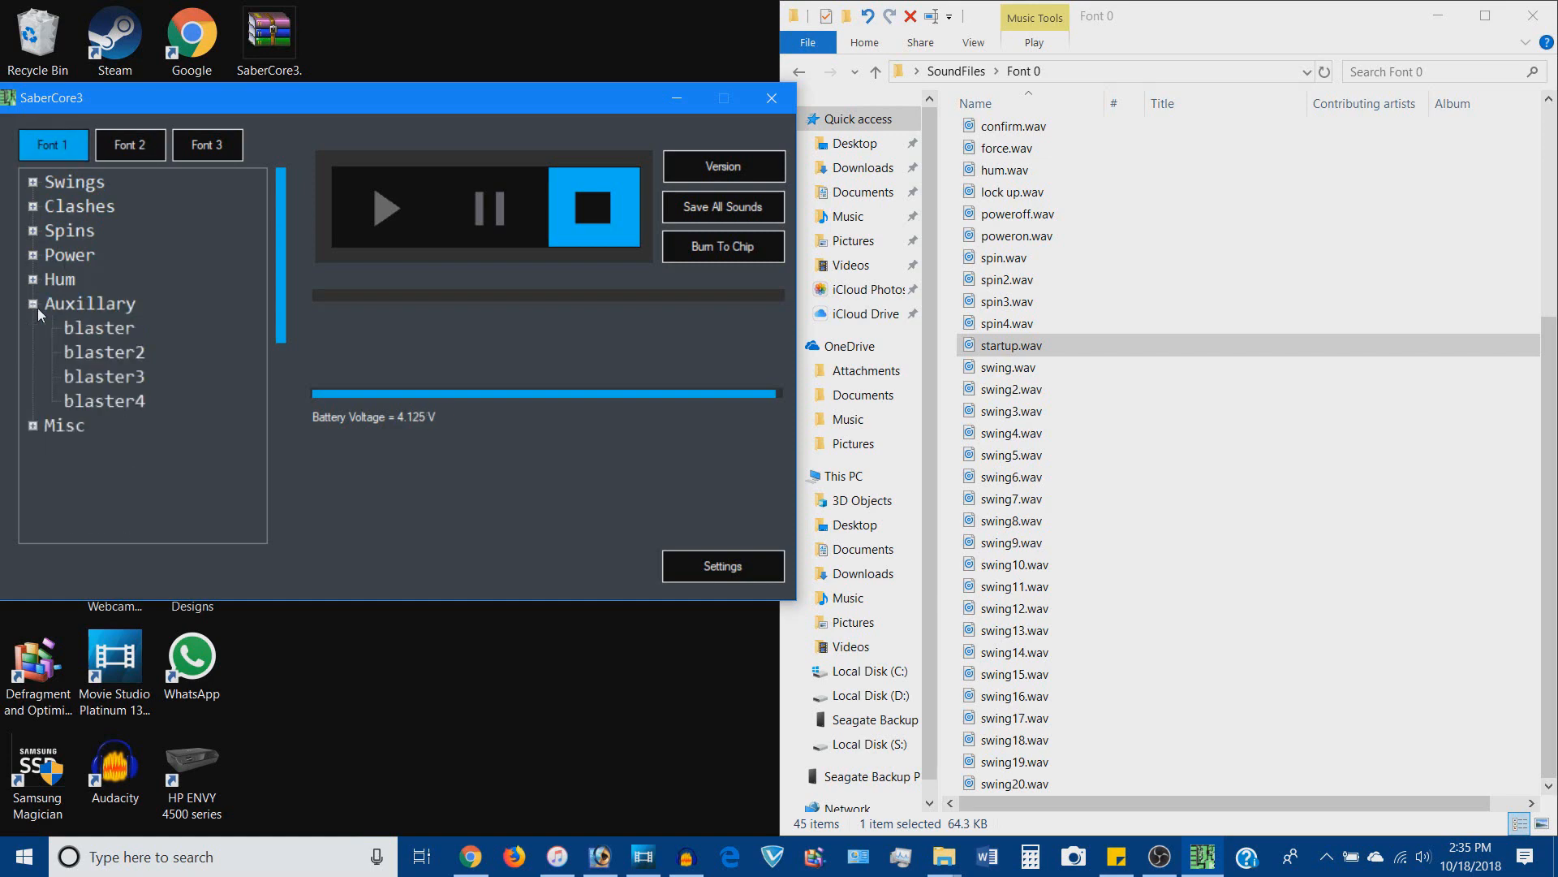
click(122, 149)
click(31, 304)
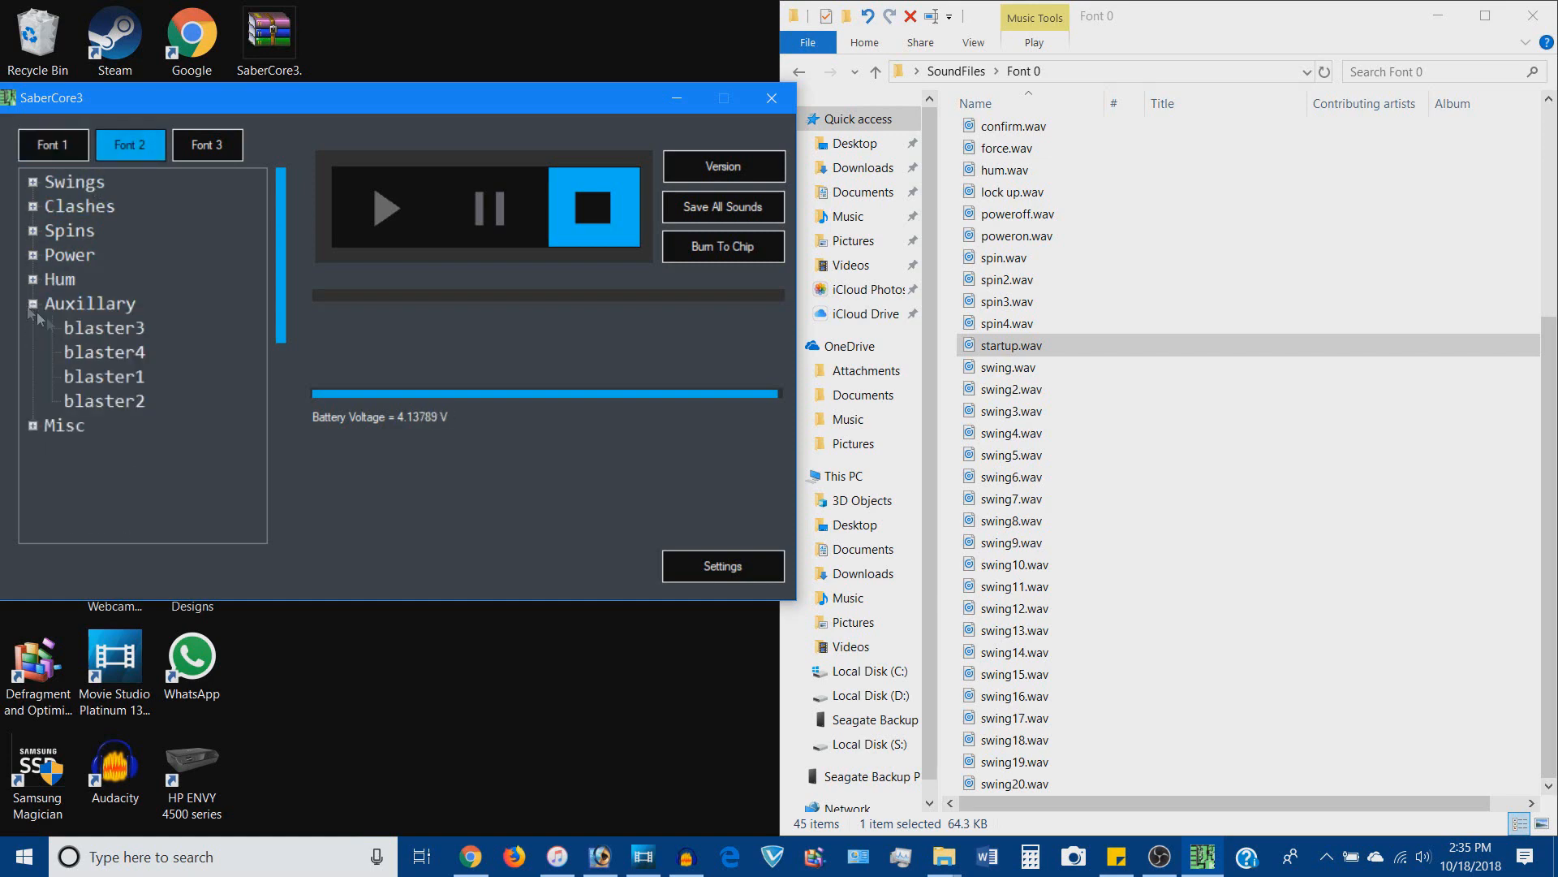
- Delete blaster1 from Font 2's Auxillary category
click(104, 377)
click(75, 553)
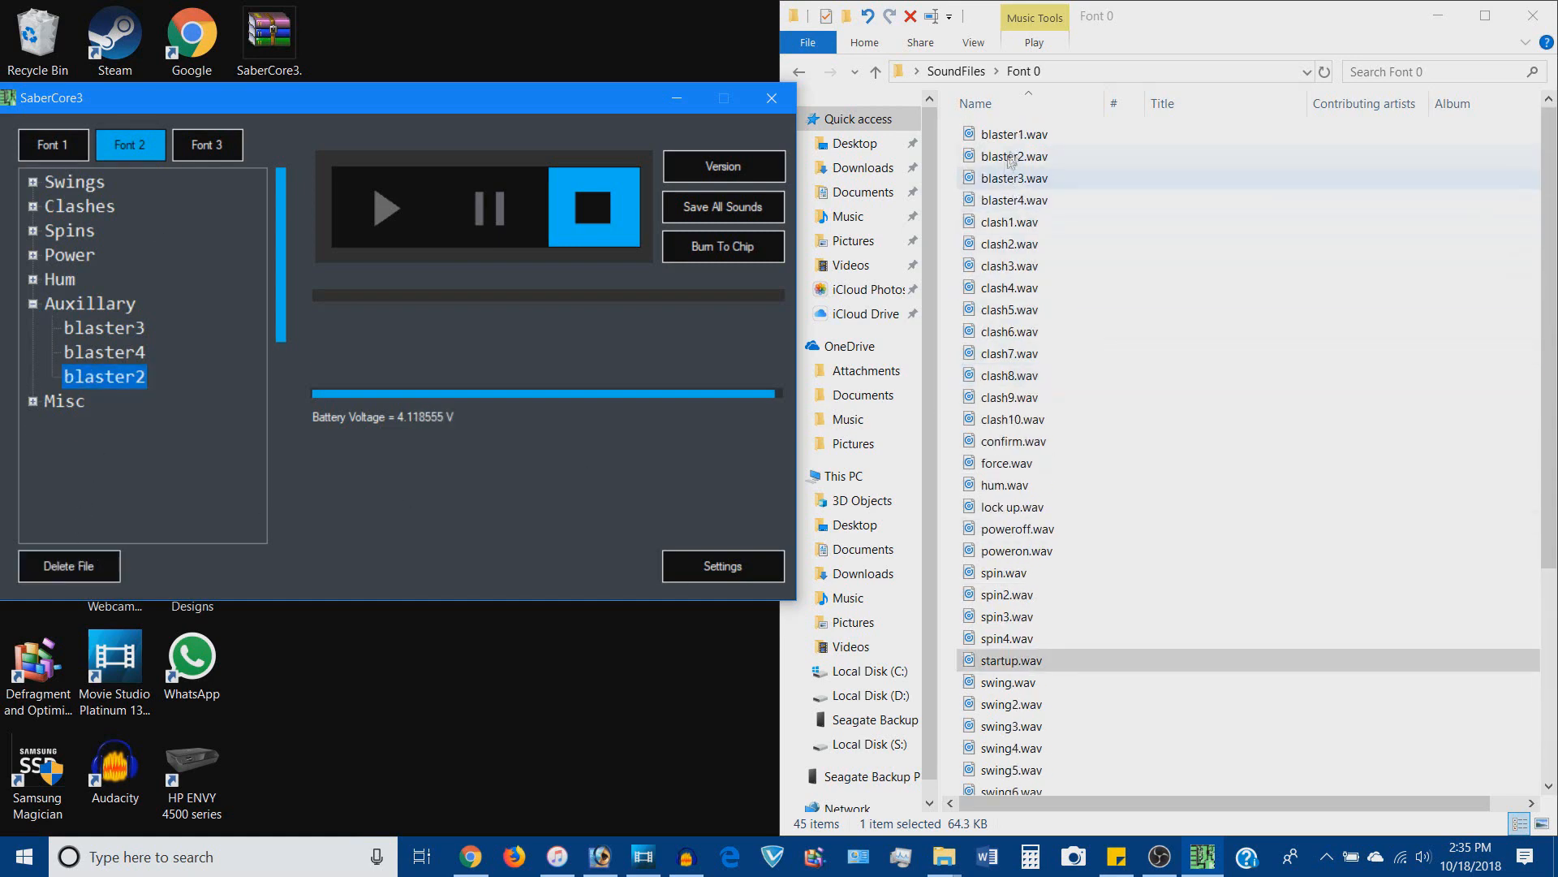
- Rename blaster1.wav in the Font 0 folder to blaster.wav and load it into Font 2's Auxillary category
click(1016, 136)
click(1019, 138)
click(1025, 136)
key(BackSpace)
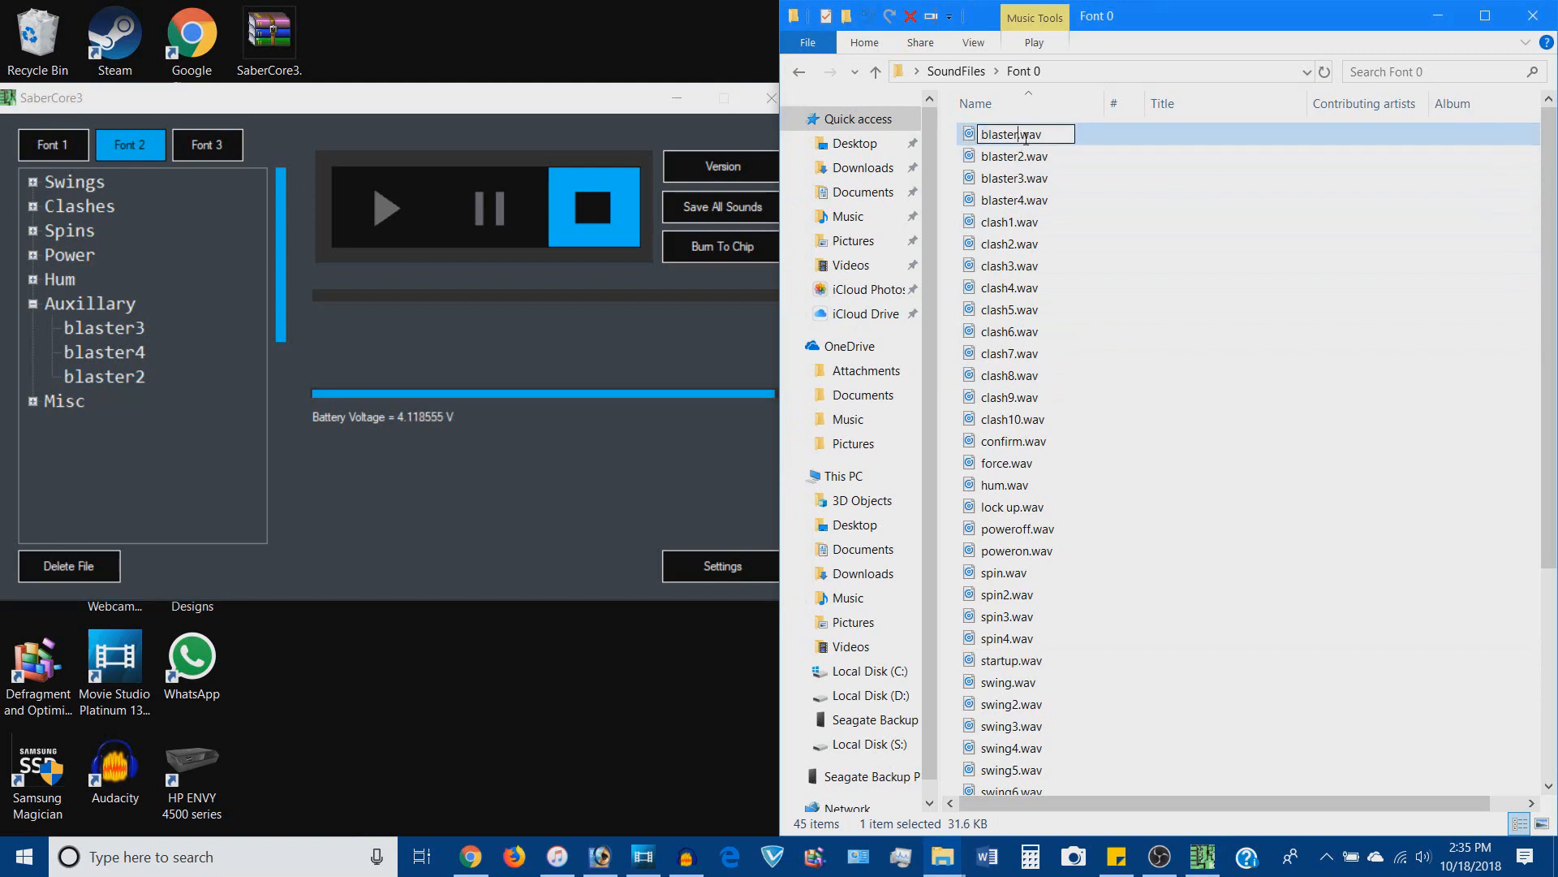
key(Return)
drag(1025, 142, 112, 380)
- Compare the contents of the Auxillary and Power categories between Font 1 and Font 2, also viewing Font 2's Hum category
click(67, 150)
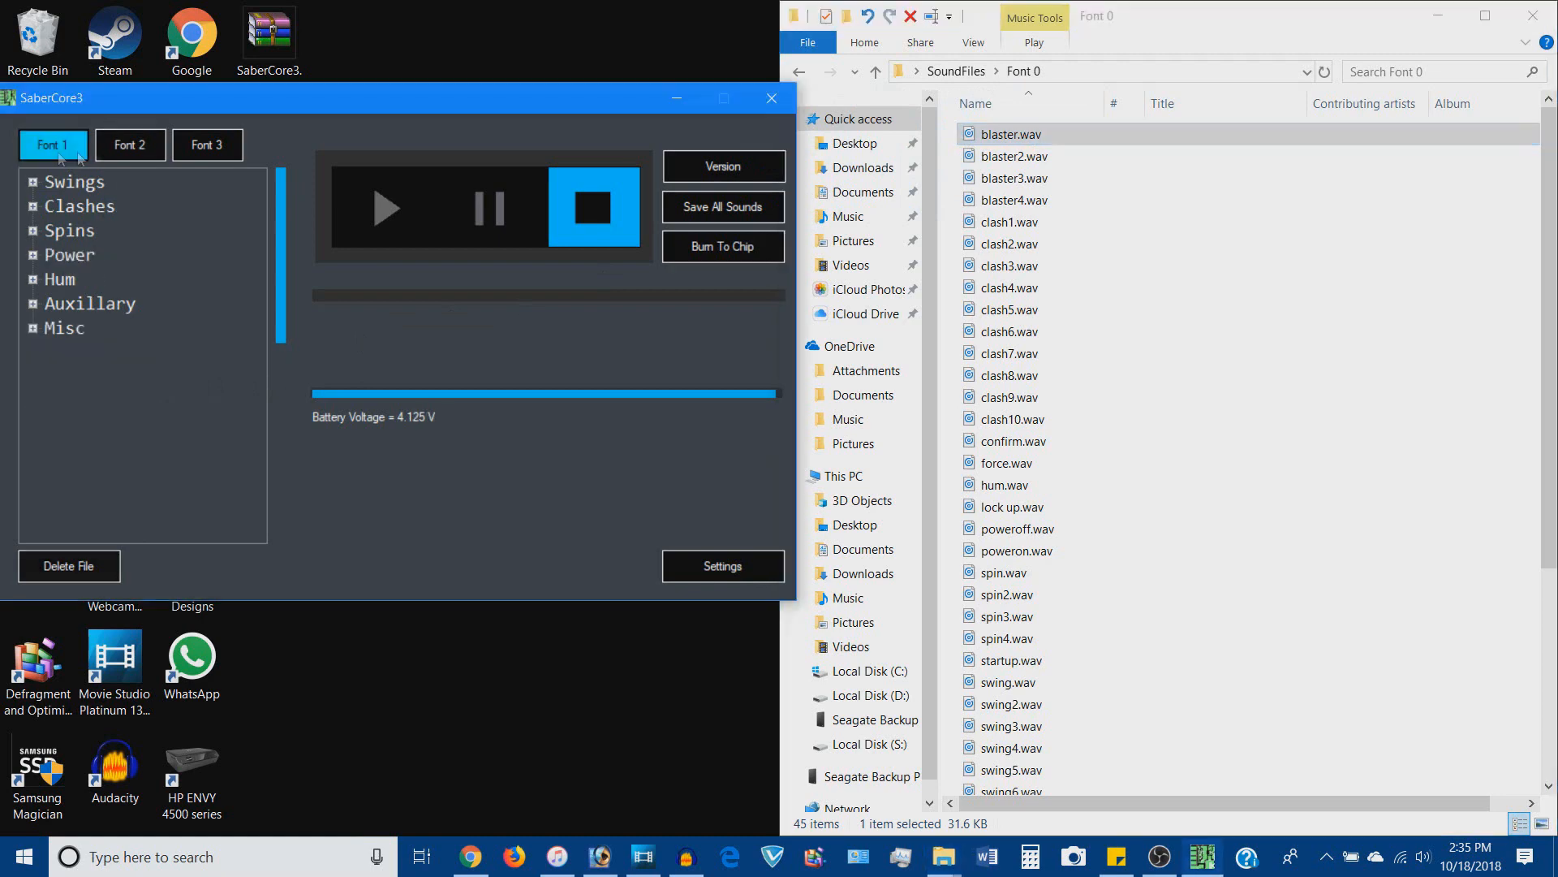
click(34, 306)
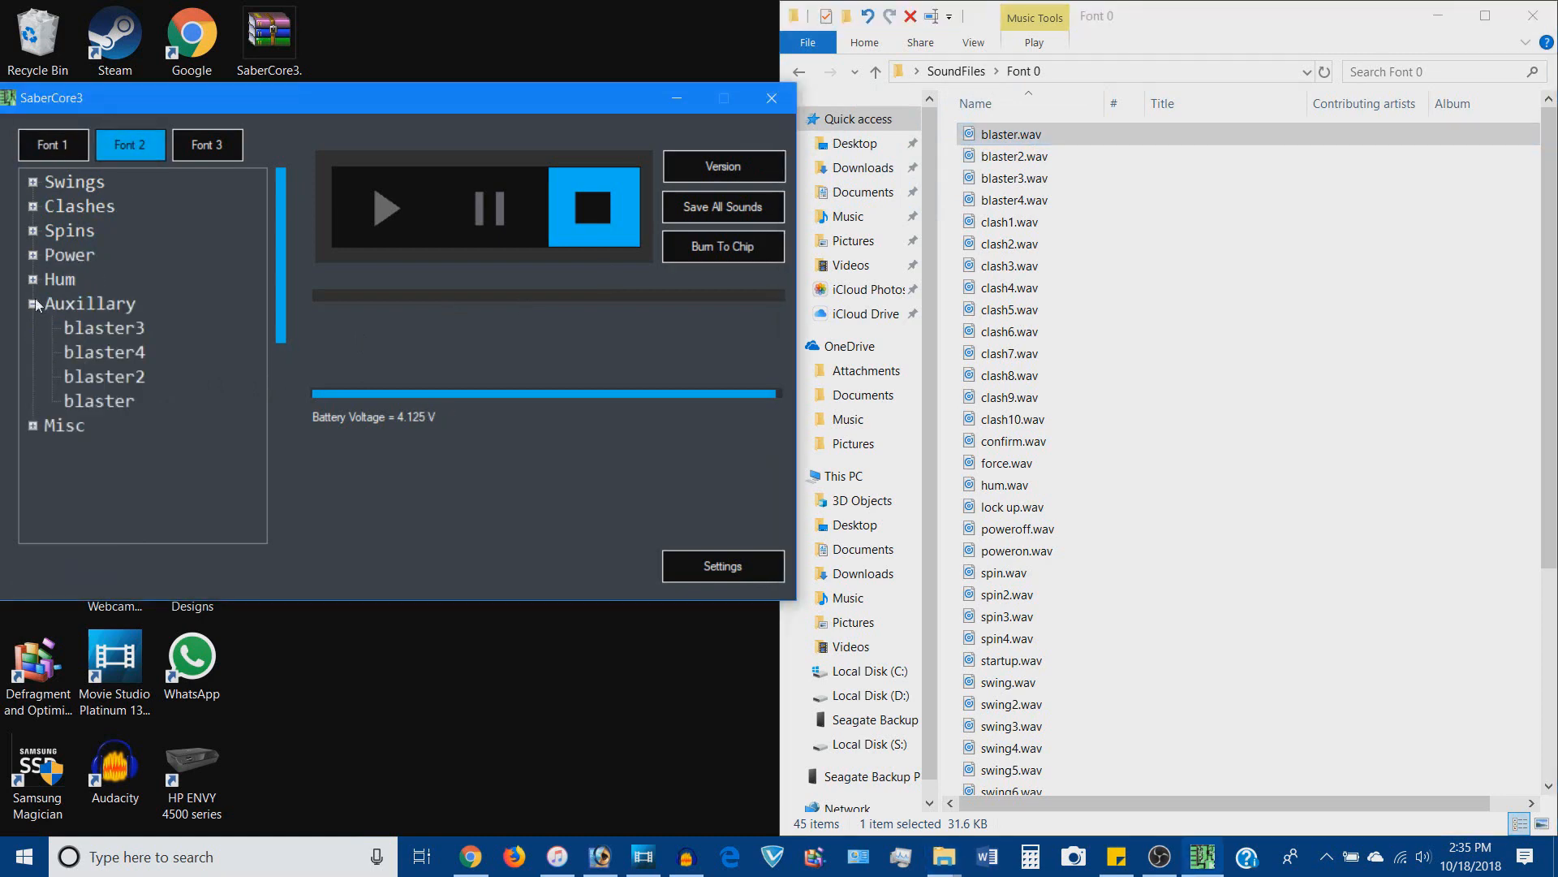
click(36, 276)
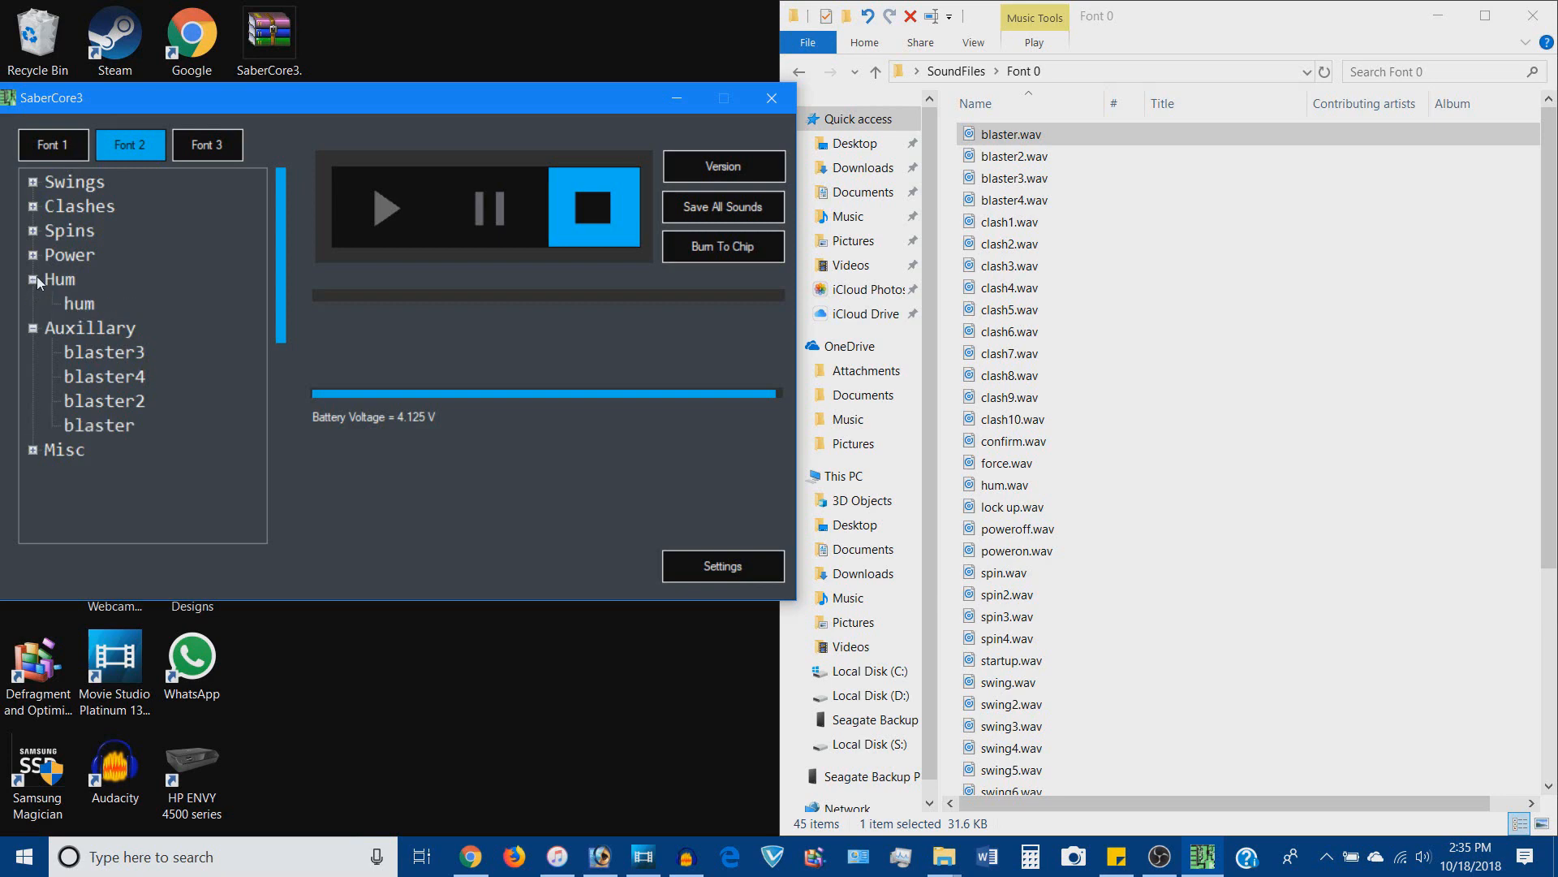
click(37, 253)
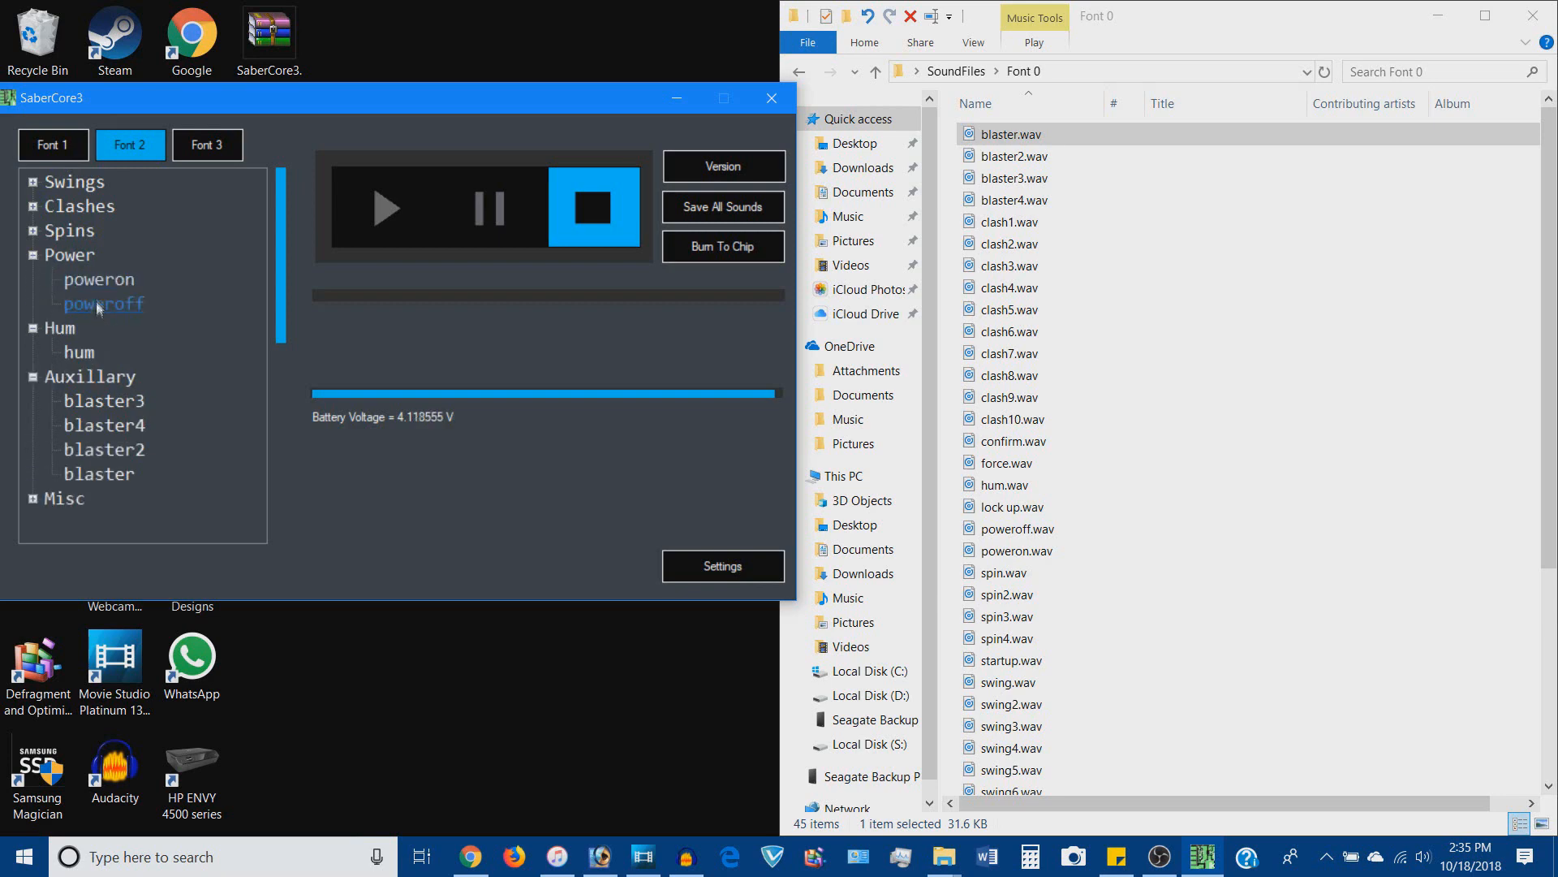
click(59, 154)
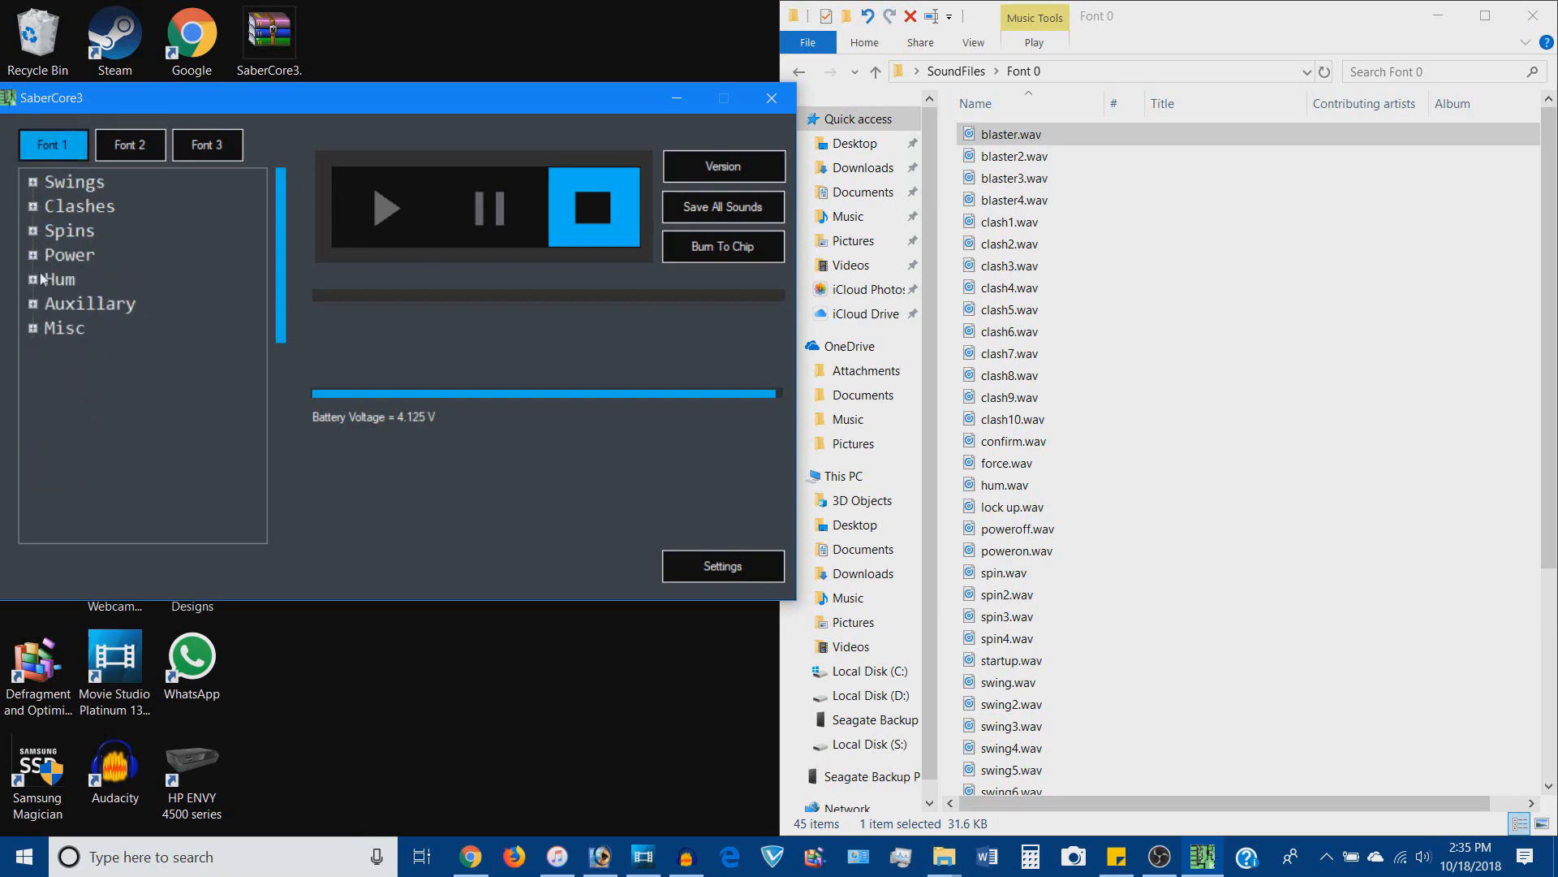
click(32, 255)
click(32, 255)
- Delete poweron from Font 2's Power category and reload poweron.wav so that it follows poweroff
click(130, 147)
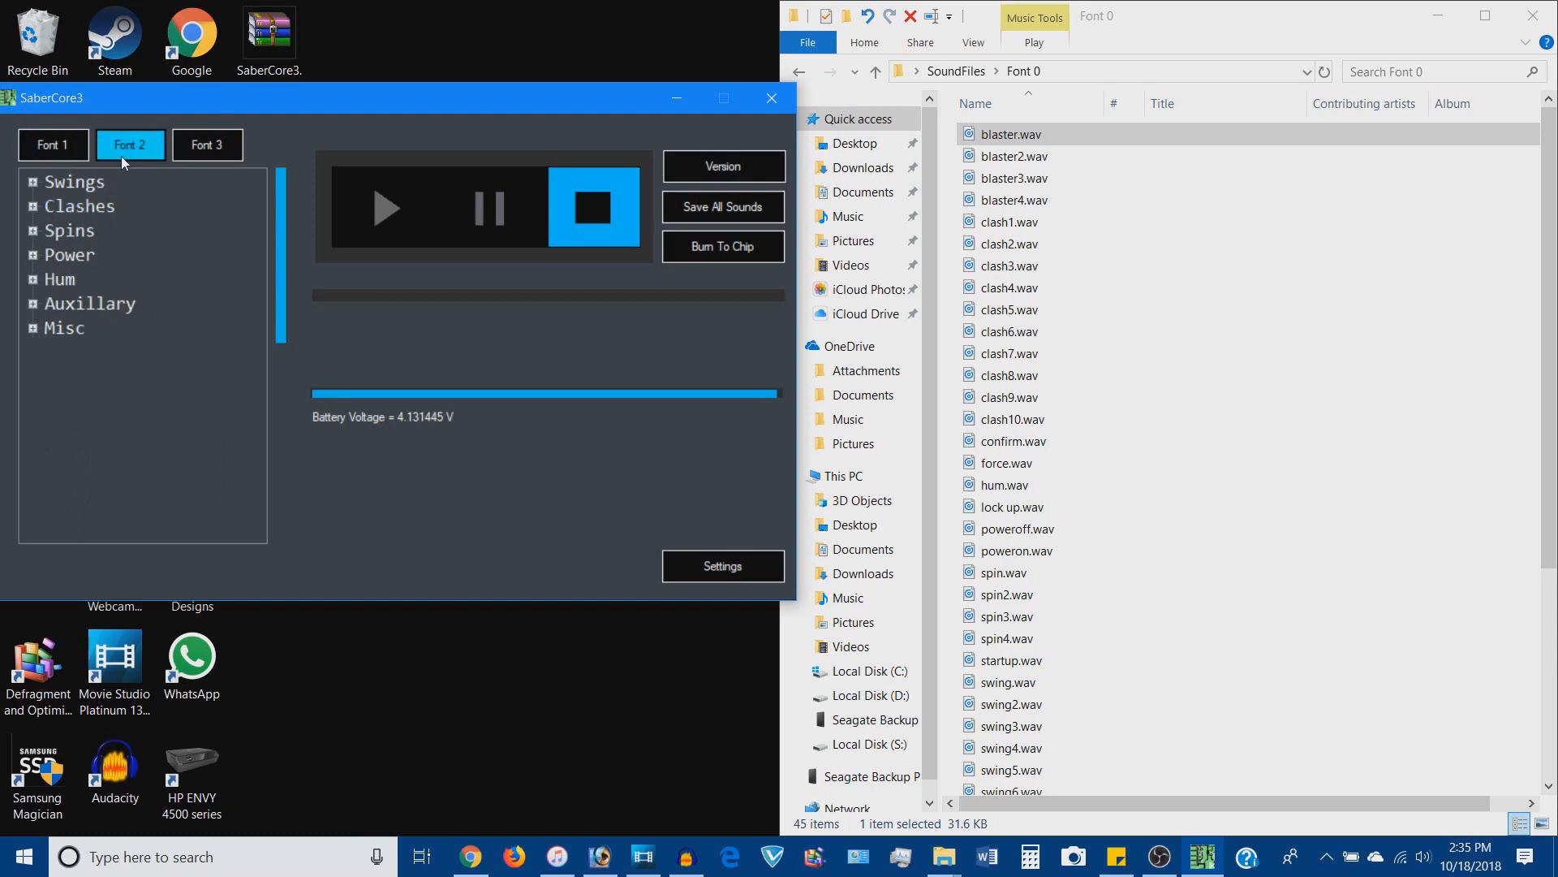
click(32, 255)
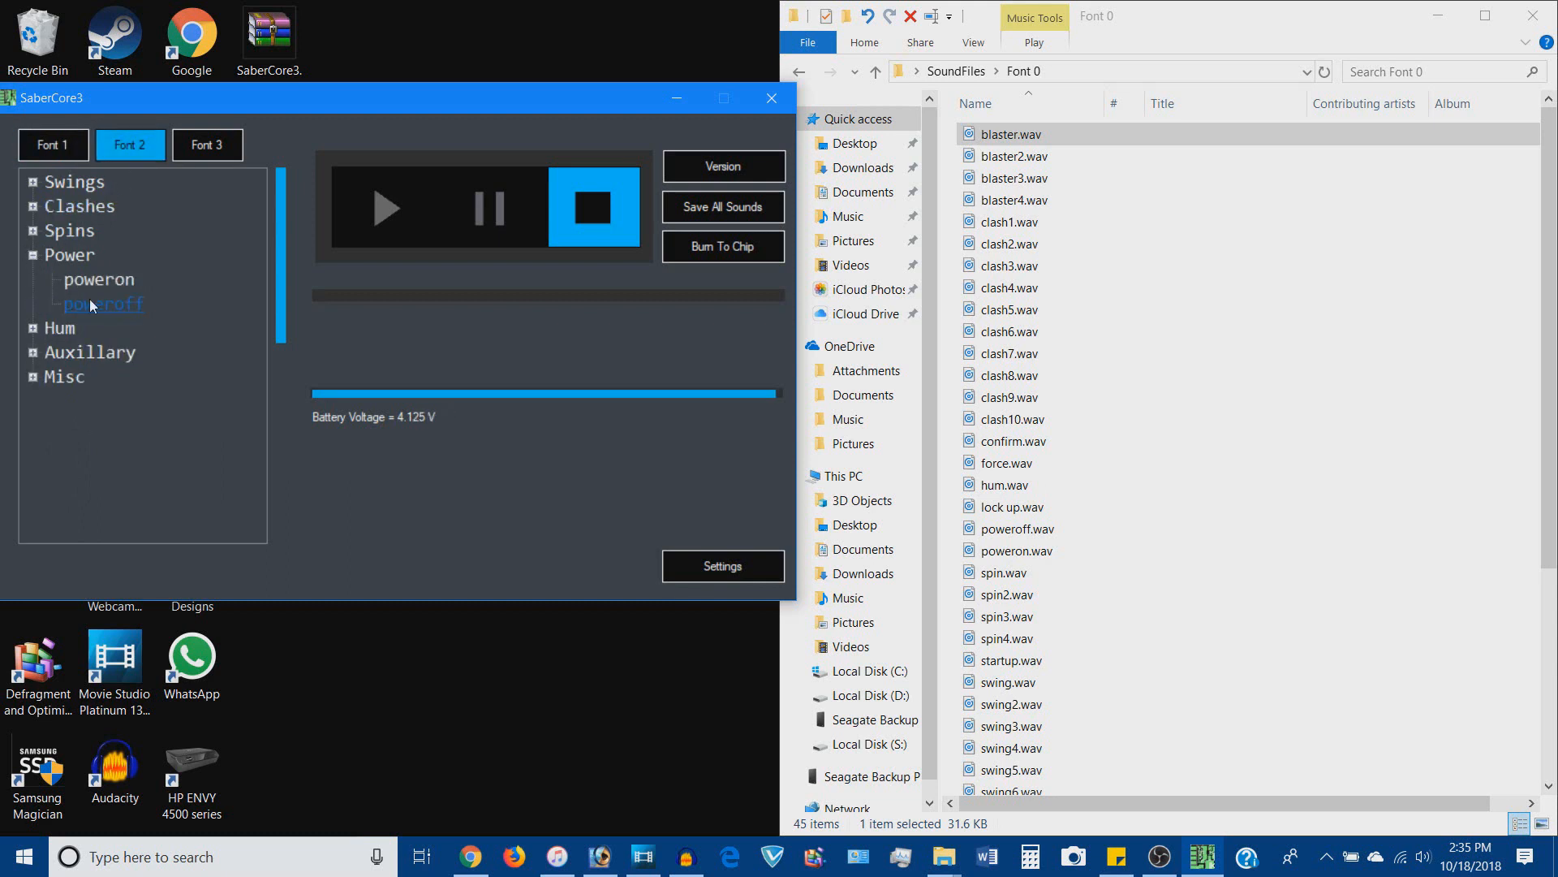
click(69, 566)
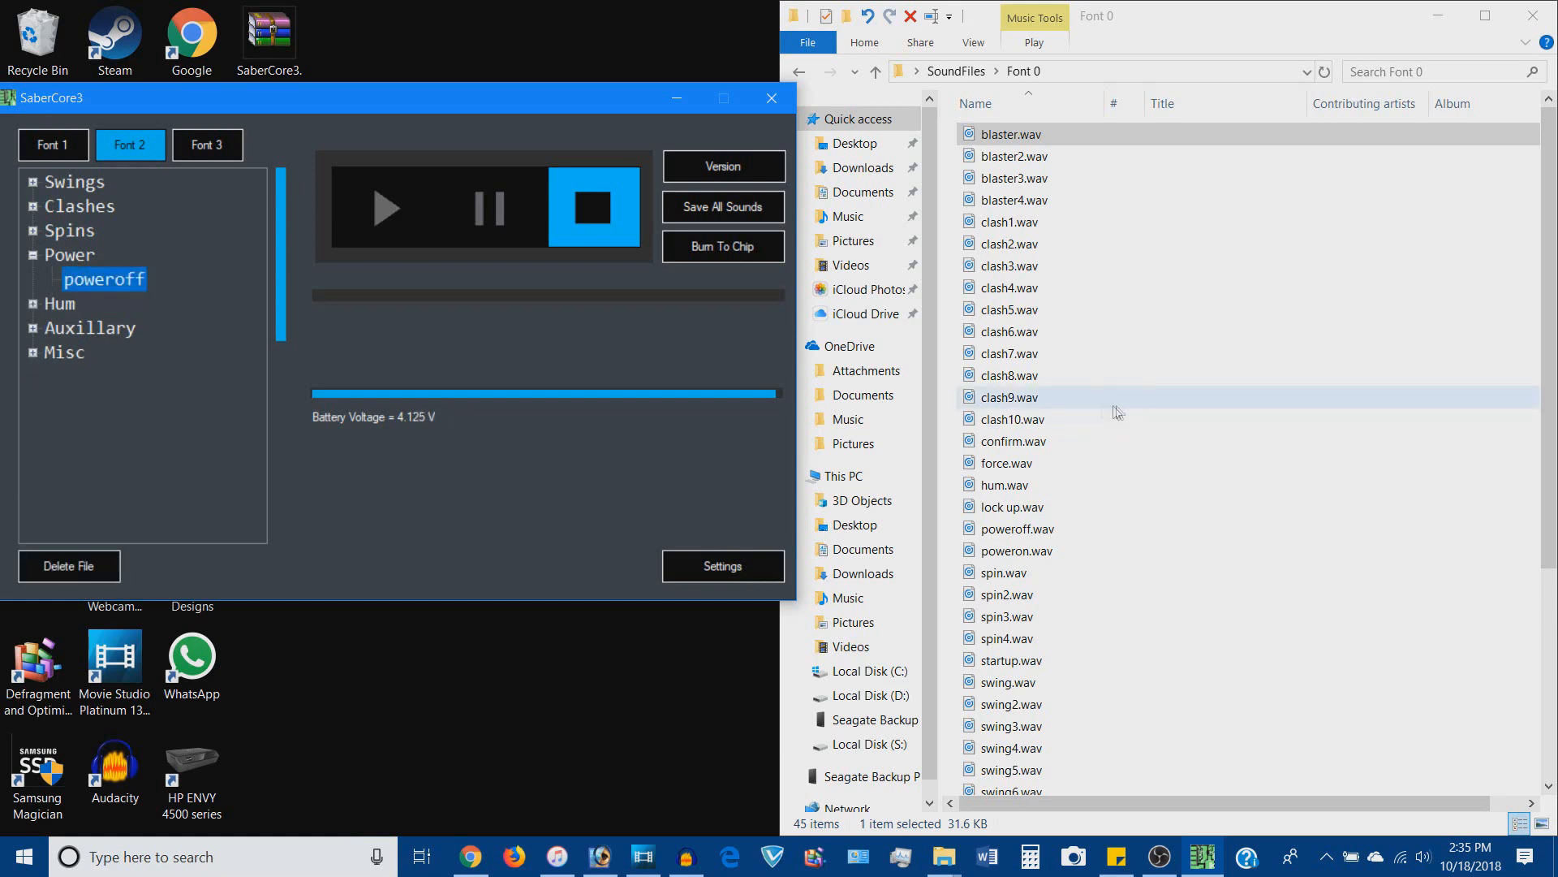
scroll(1120, 357, down, 1)
drag(1112, 509, 950, 345)
click(1040, 505)
drag(552, 419, 125, 289)
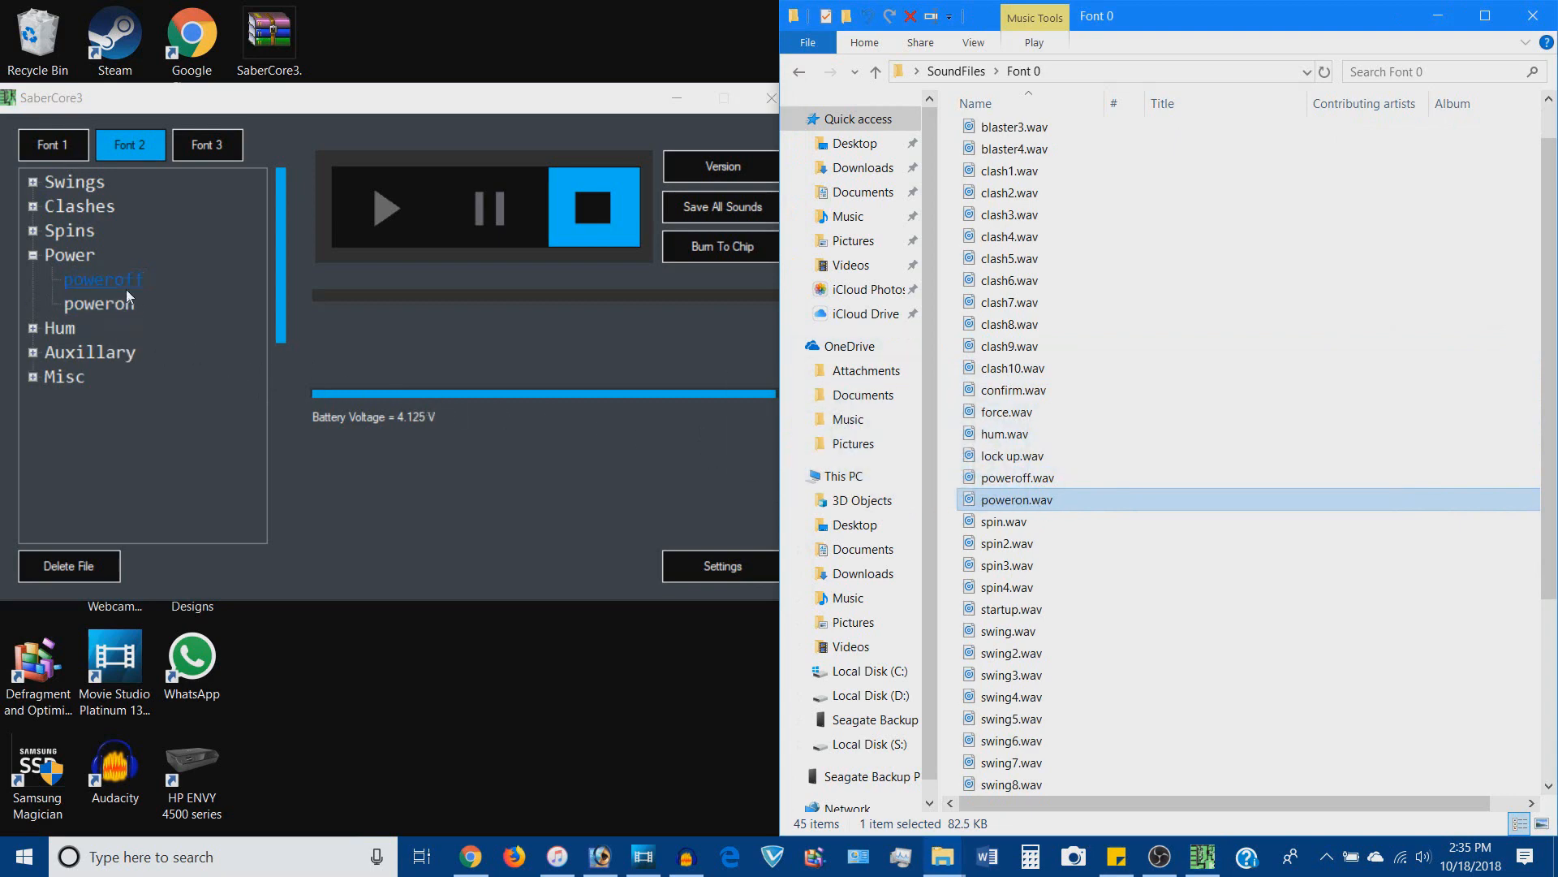
- Compare the order of the sounds in the Power category between Font 1 and Font 2
click(66, 153)
click(34, 256)
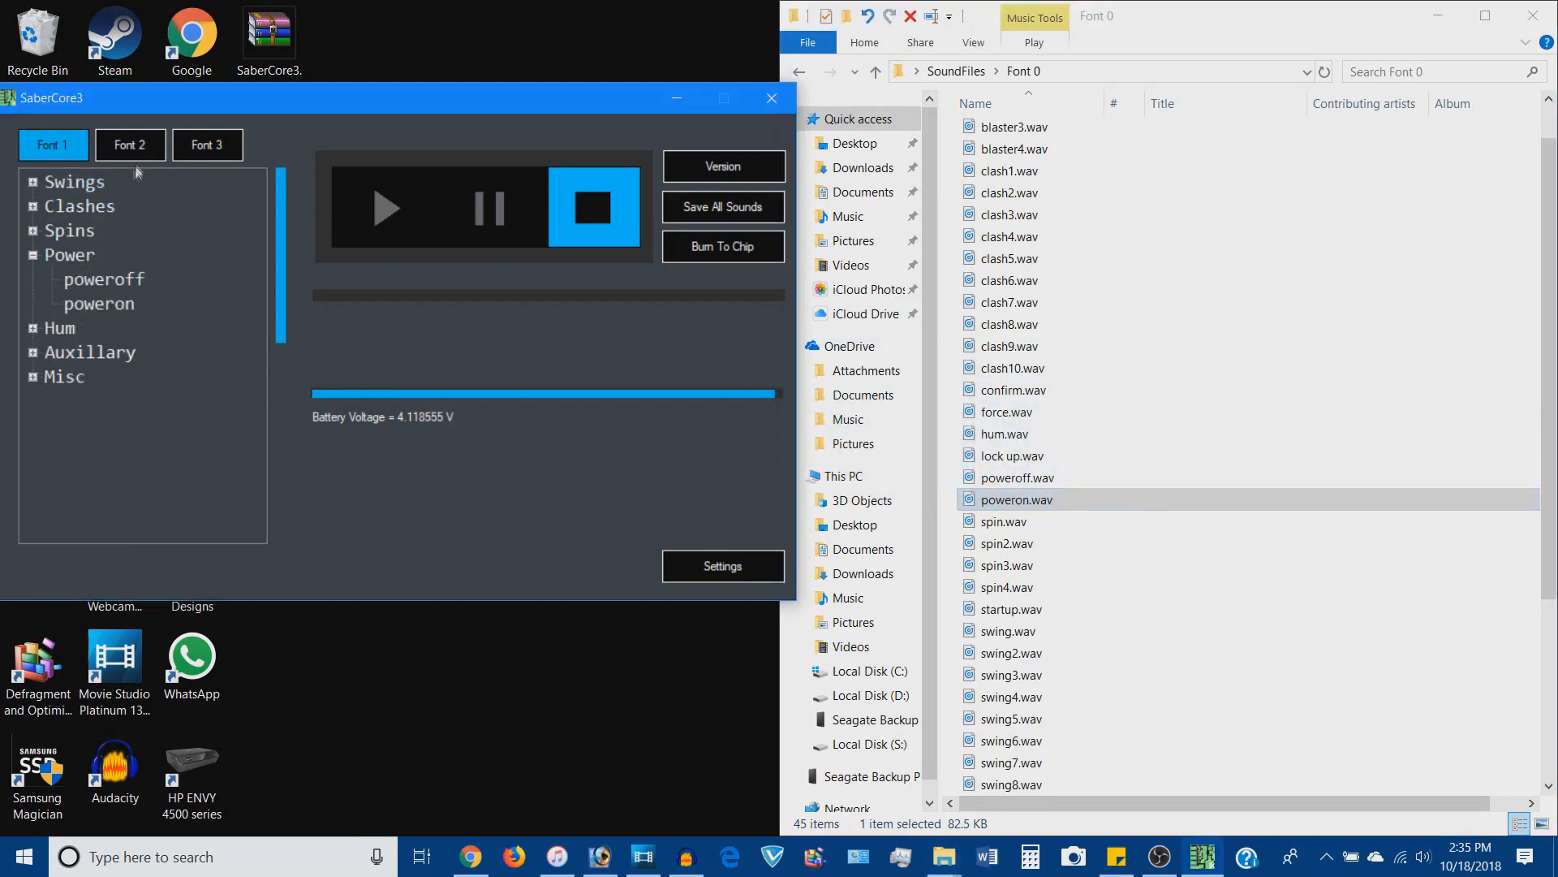
click(135, 151)
click(33, 255)
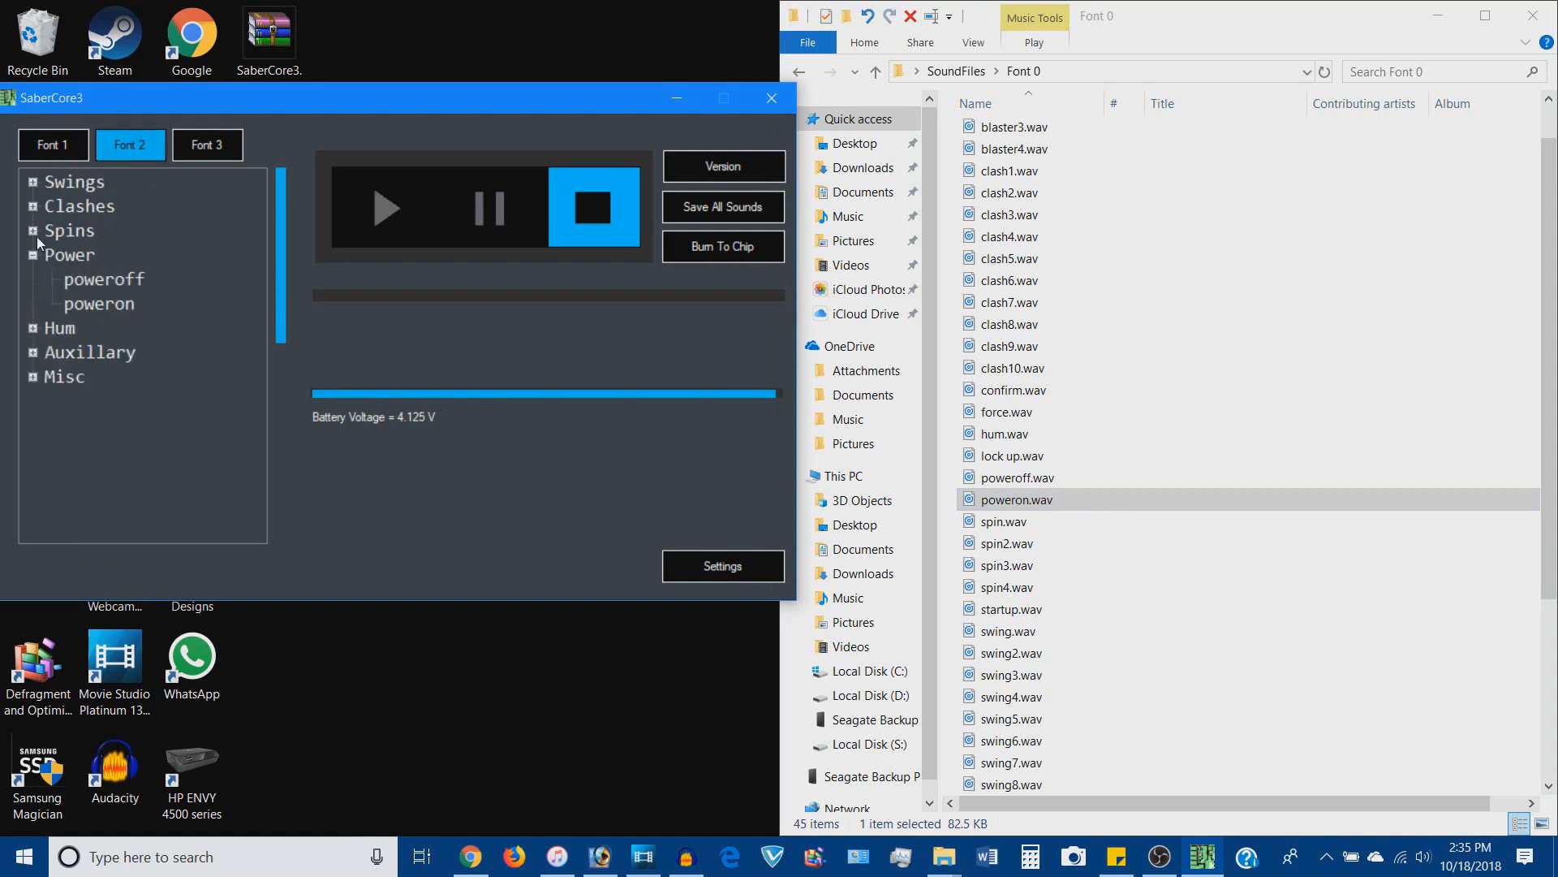
- Compare the order of the sounds in the Spins category between Font 1 and Font 2
click(34, 232)
click(55, 152)
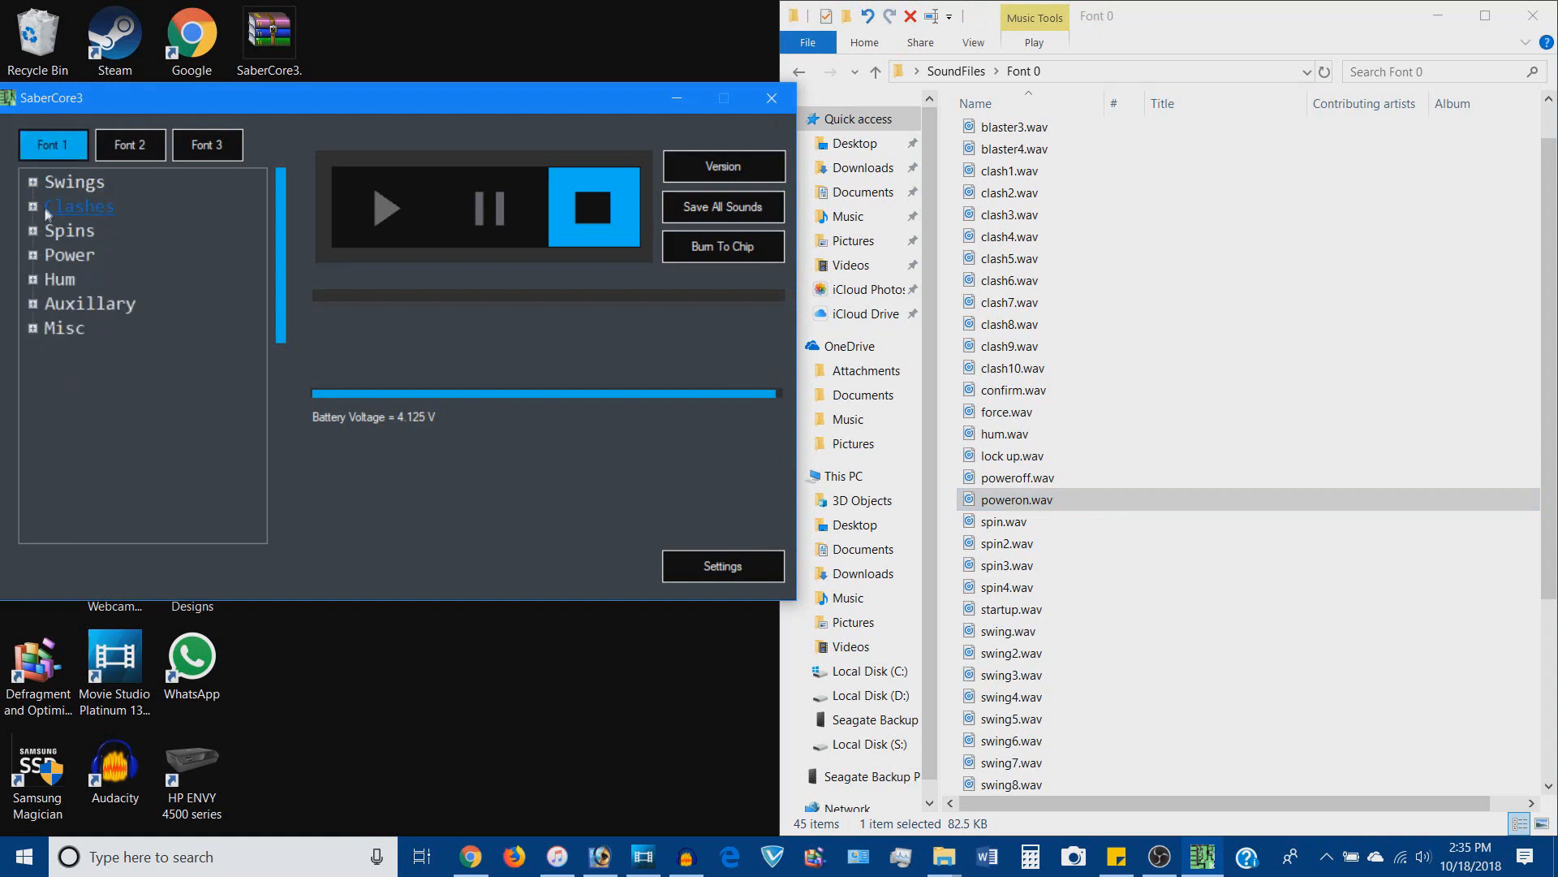
click(36, 228)
click(111, 148)
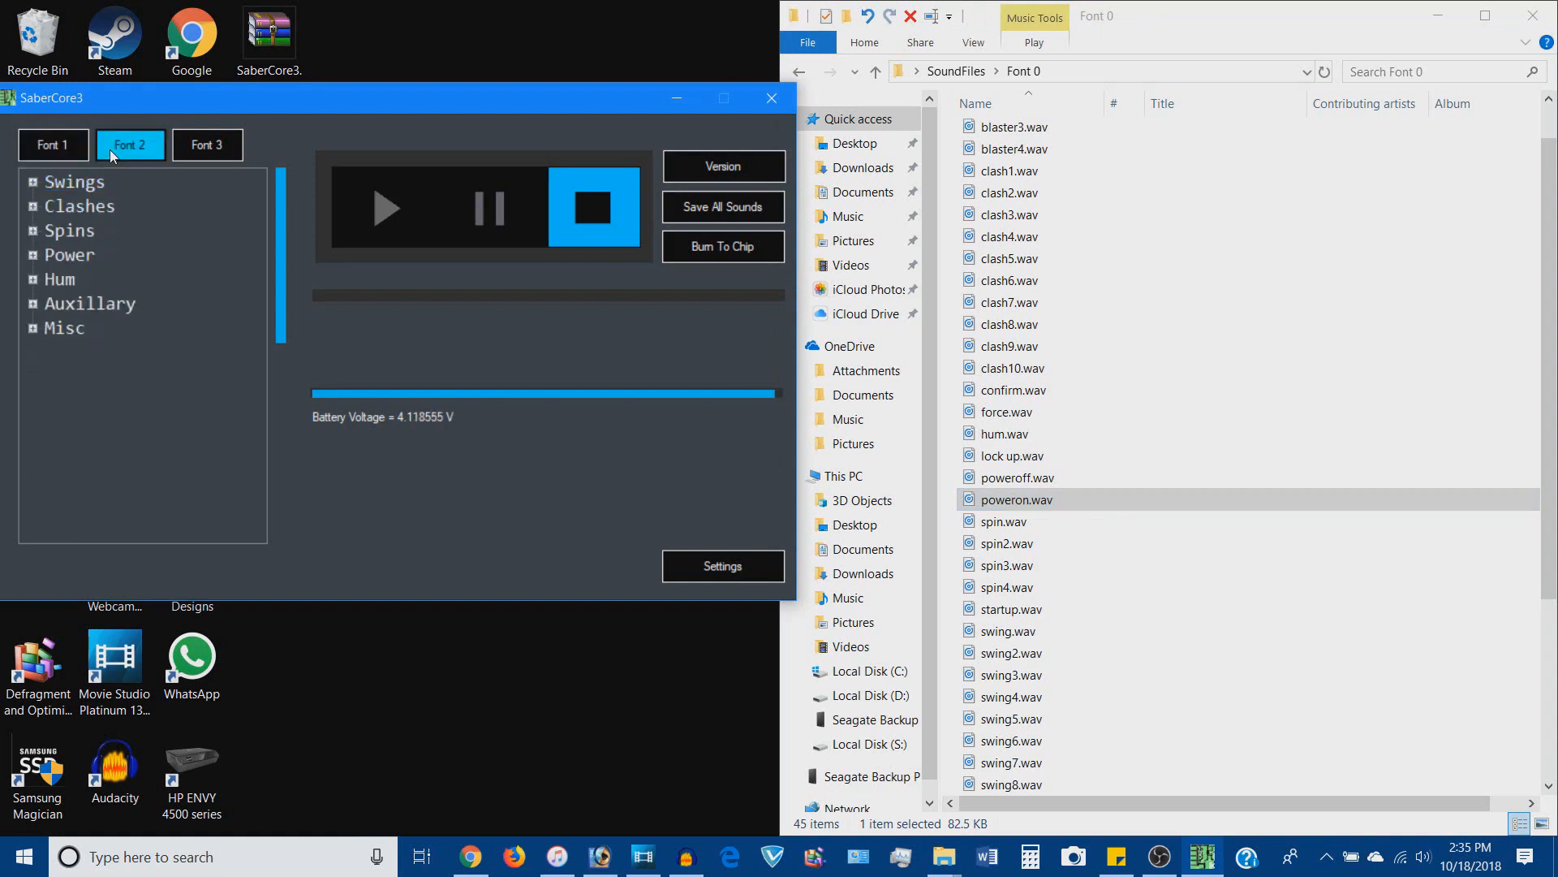
click(33, 231)
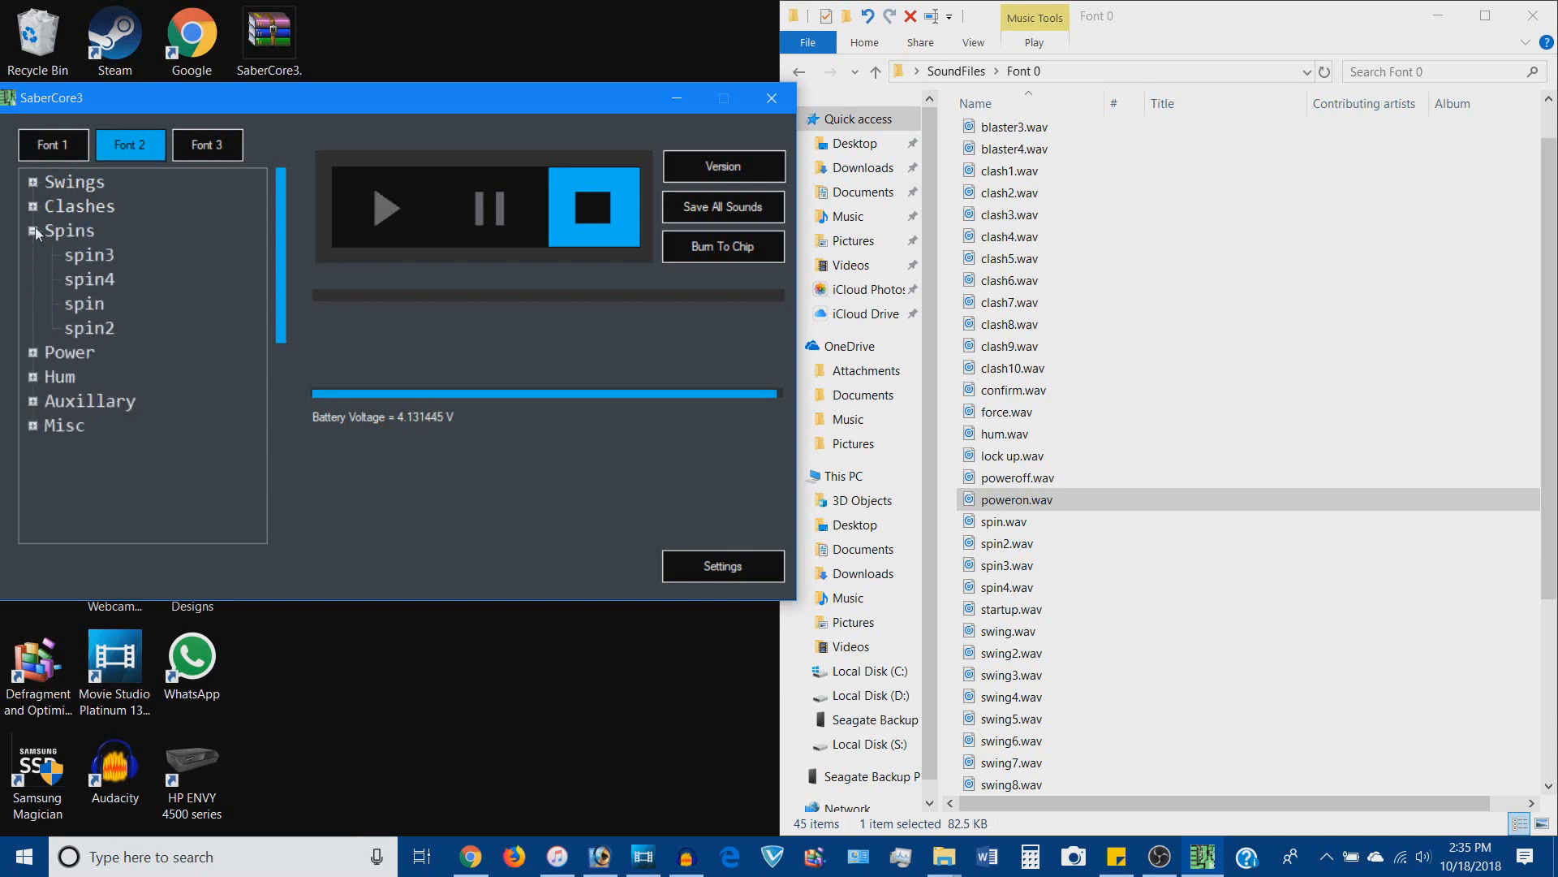
- Review the sounds listed in Font 2's Clashes and Swings categories
click(36, 204)
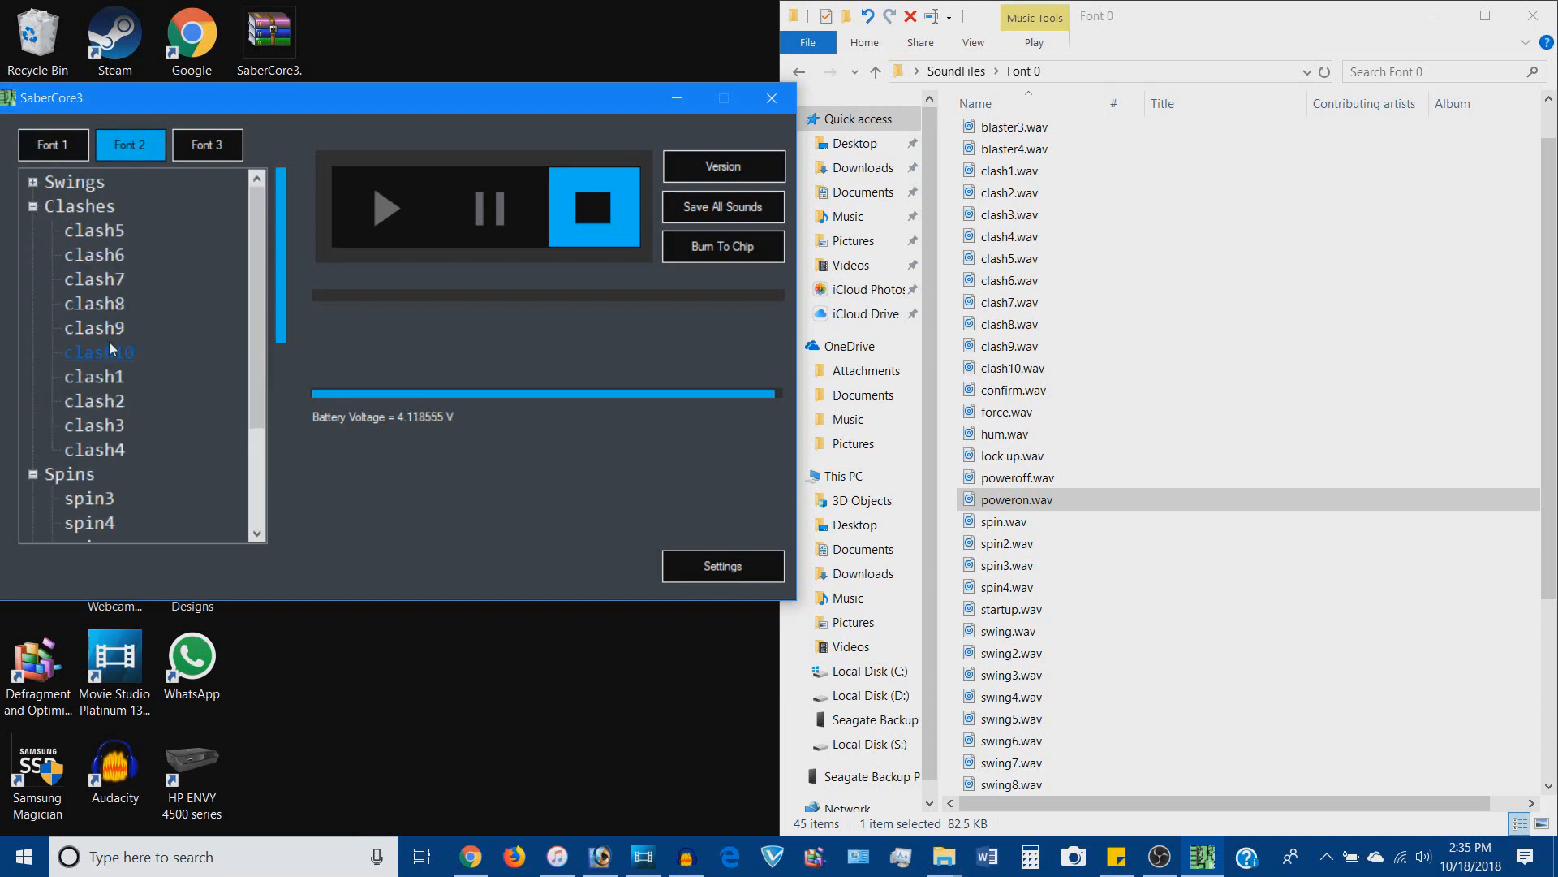
click(27, 182)
scroll(75, 293, down, 9)
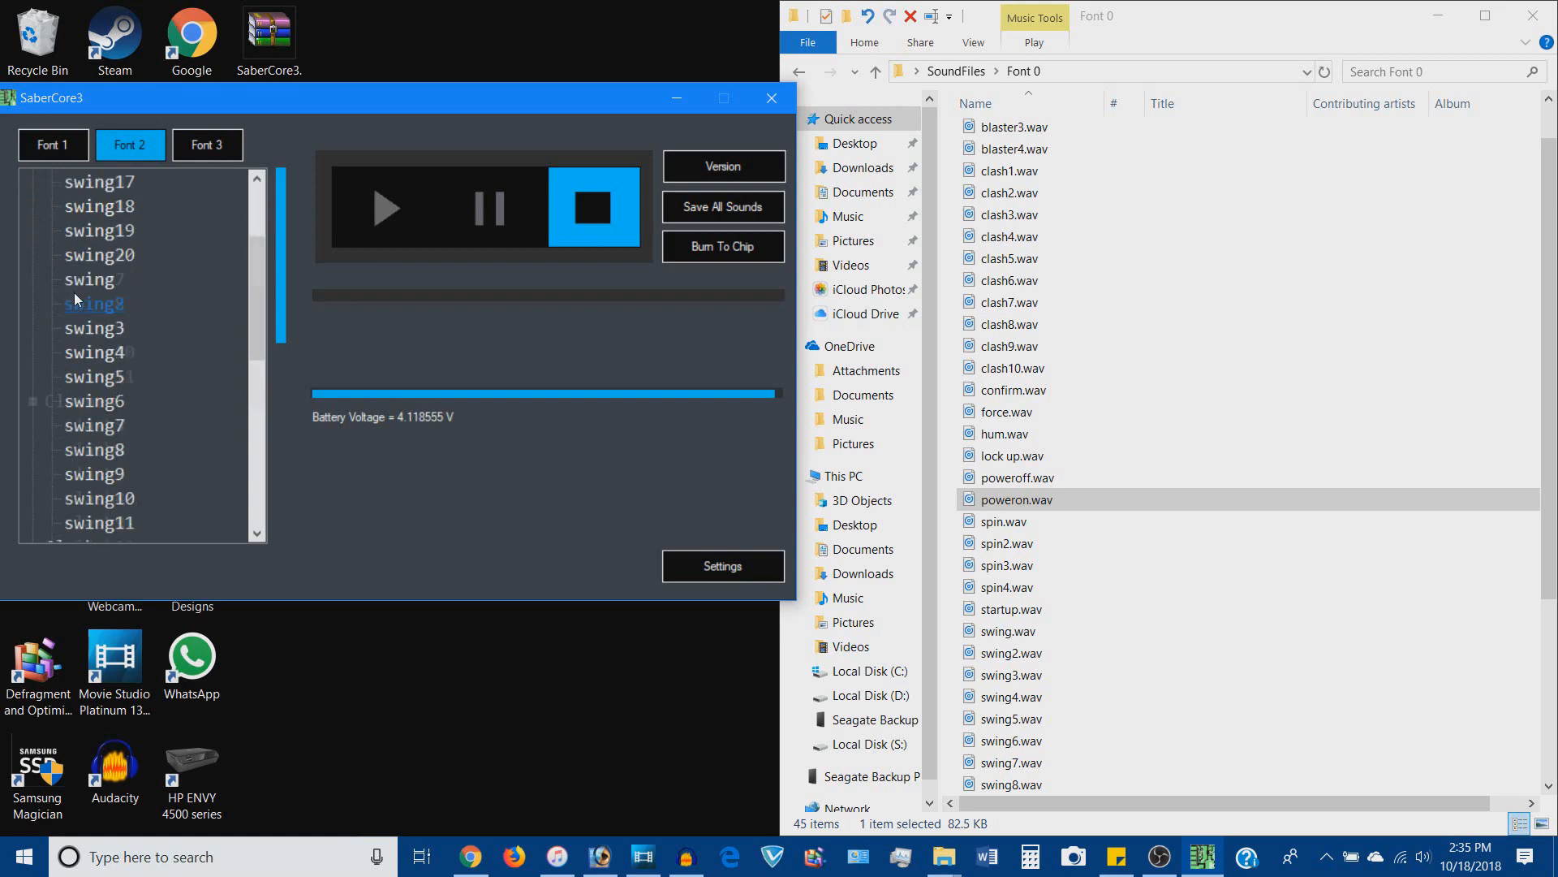
scroll(75, 292, up, 4)
scroll(55, 218, up, 5)
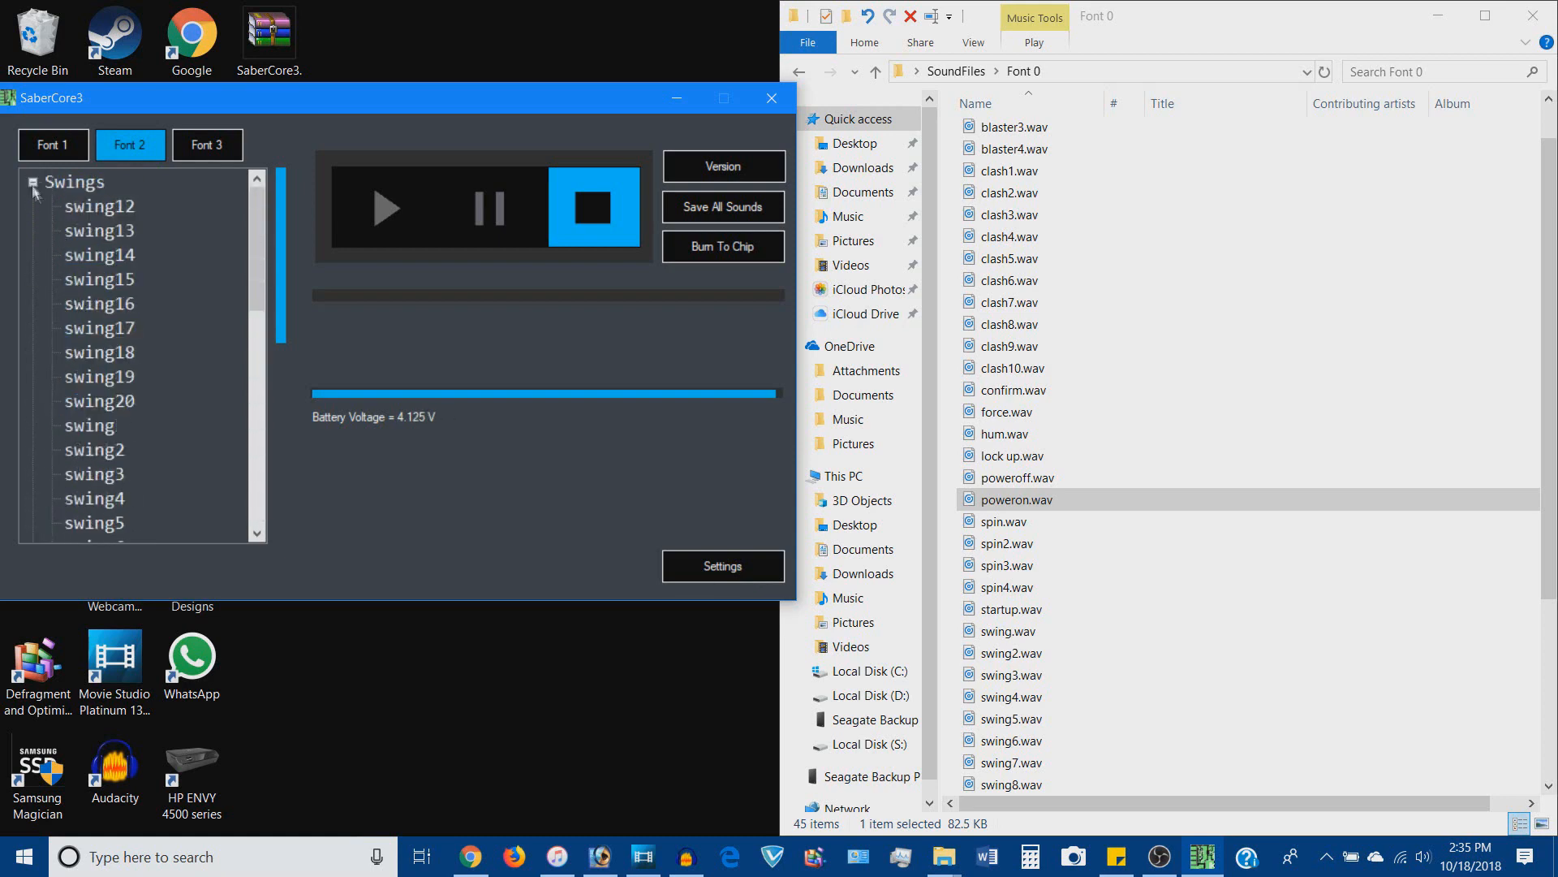
click(33, 182)
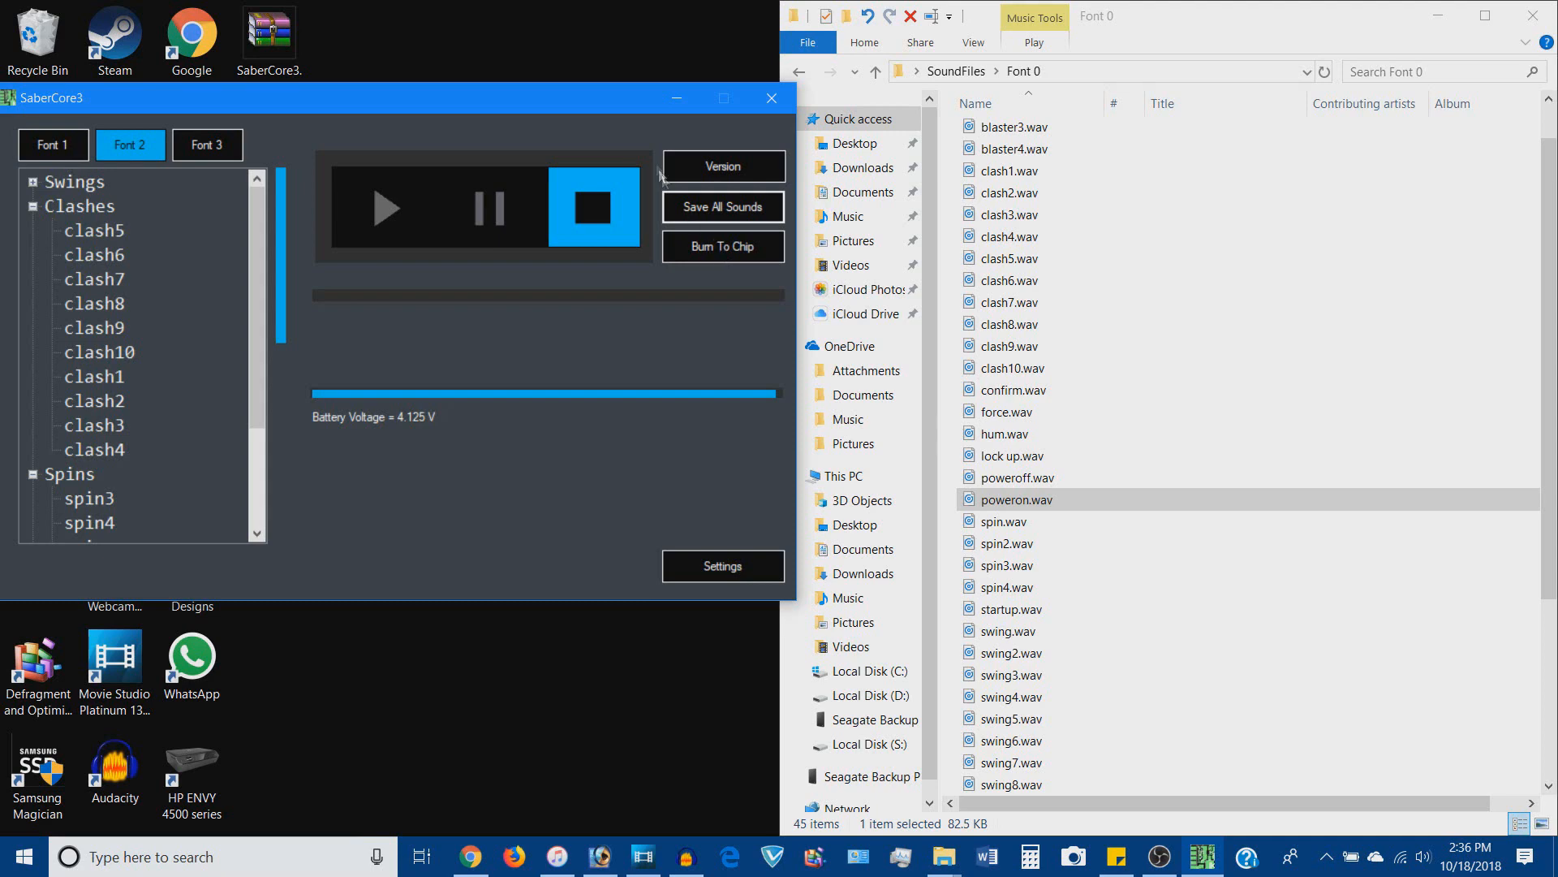
- Burn the loaded sound fonts to the chip and look through Font 2's remaining categories
drag(594, 102, 626, 75)
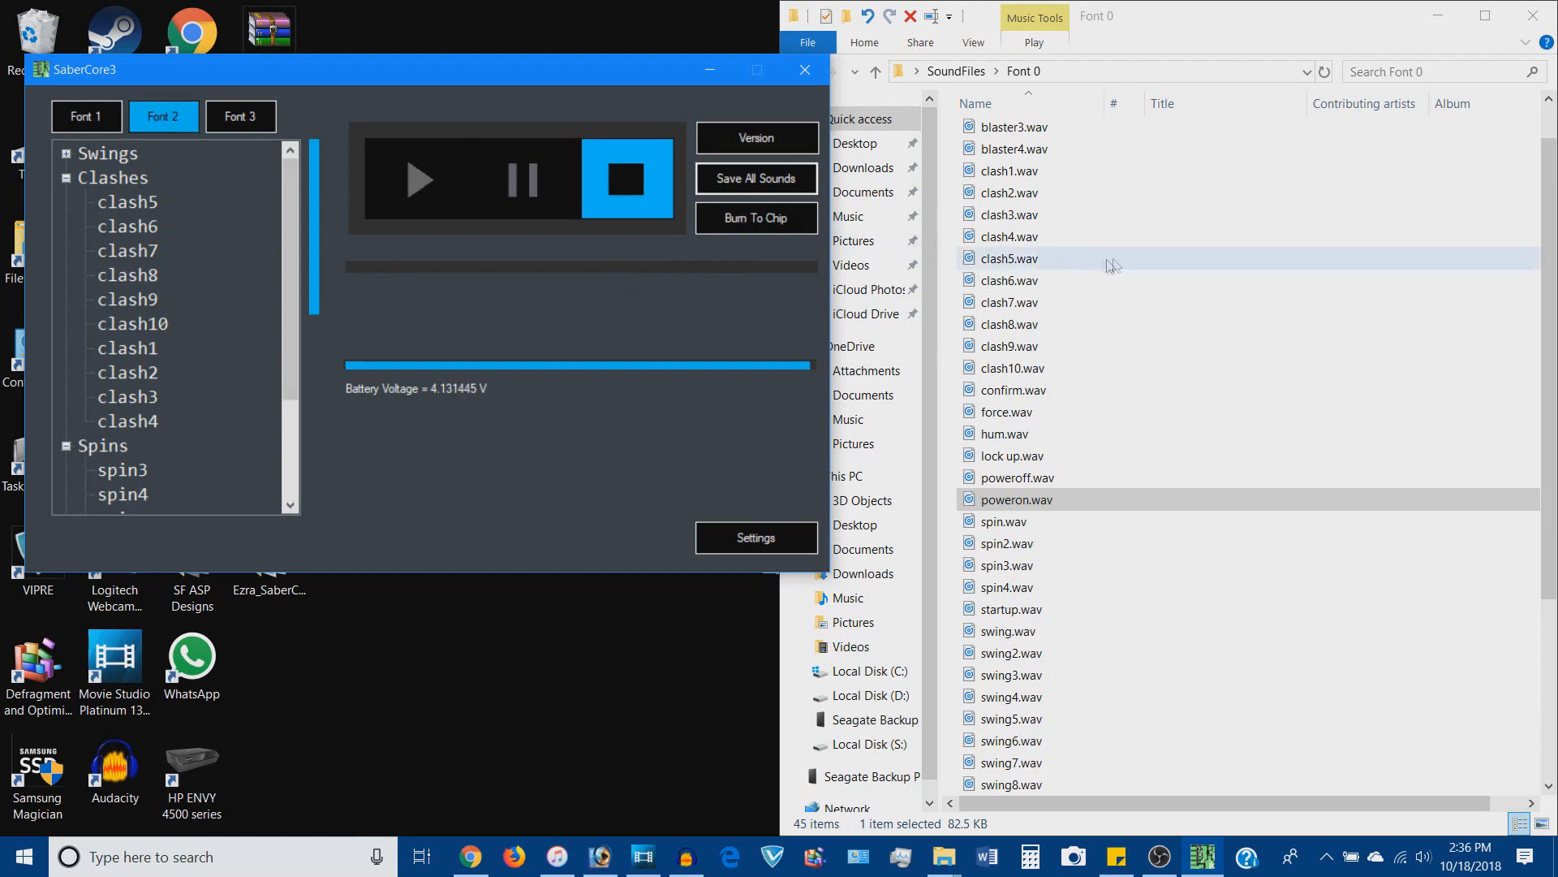
click(775, 226)
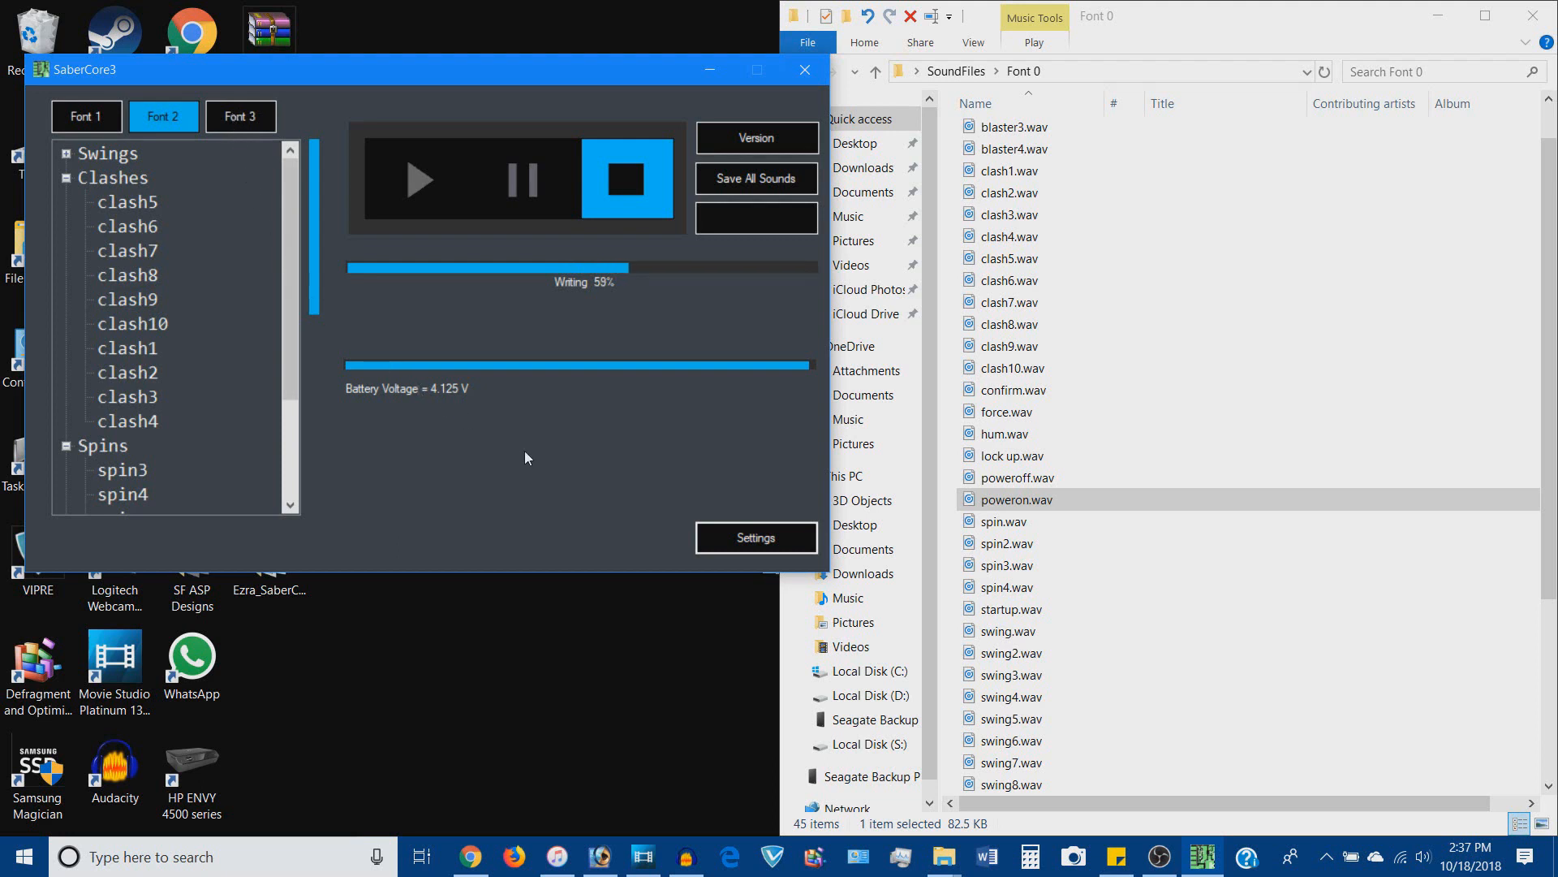
drag(294, 310, 294, 443)
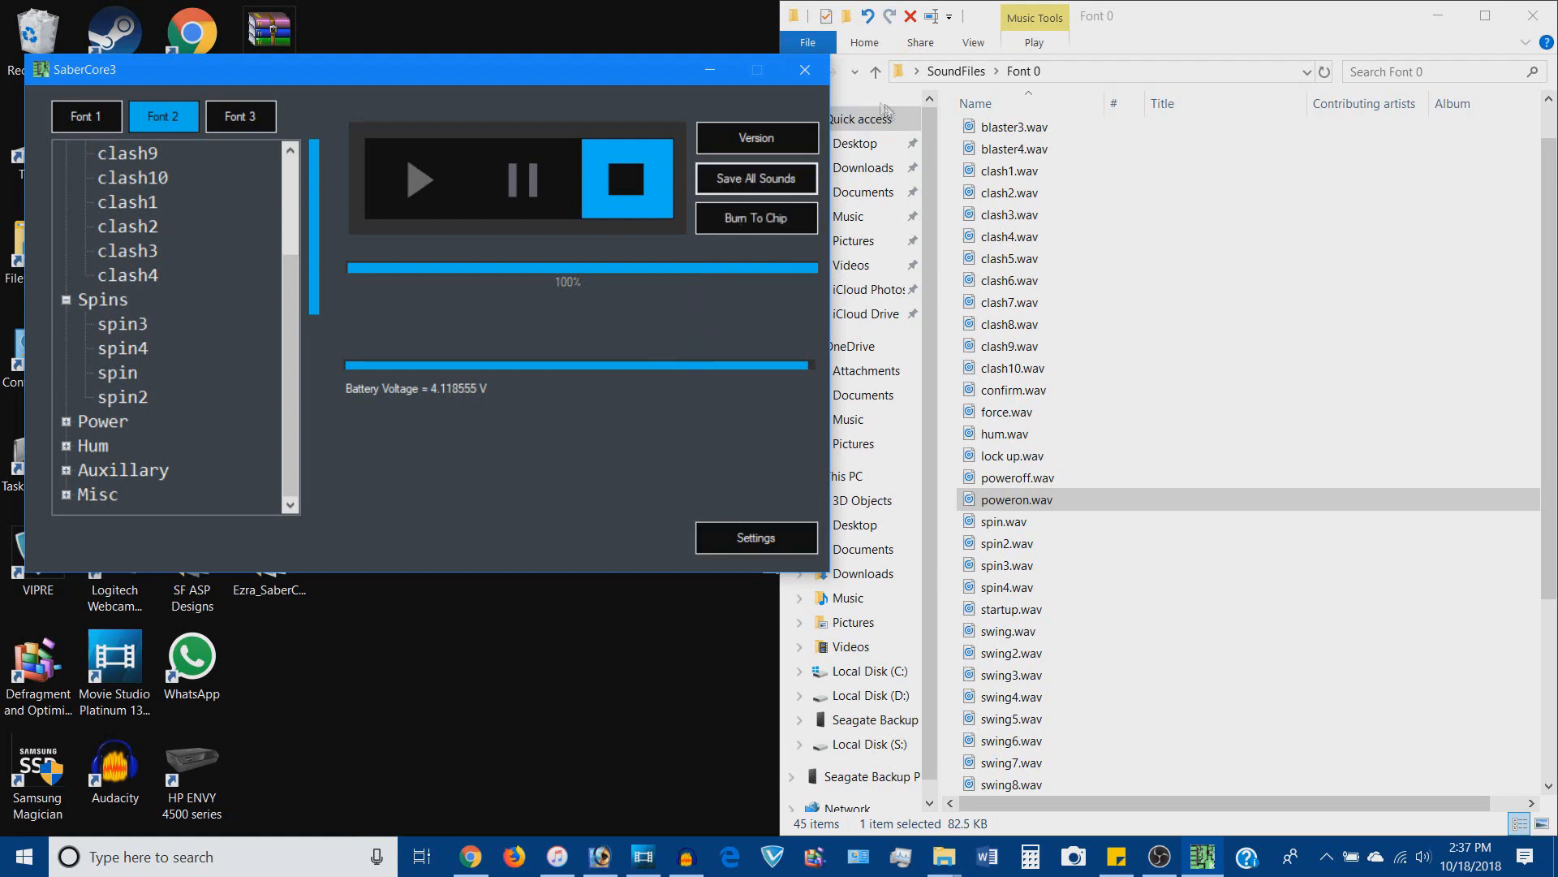
- Close SaberCore3 and minimize the Font 0 folder window
click(805, 69)
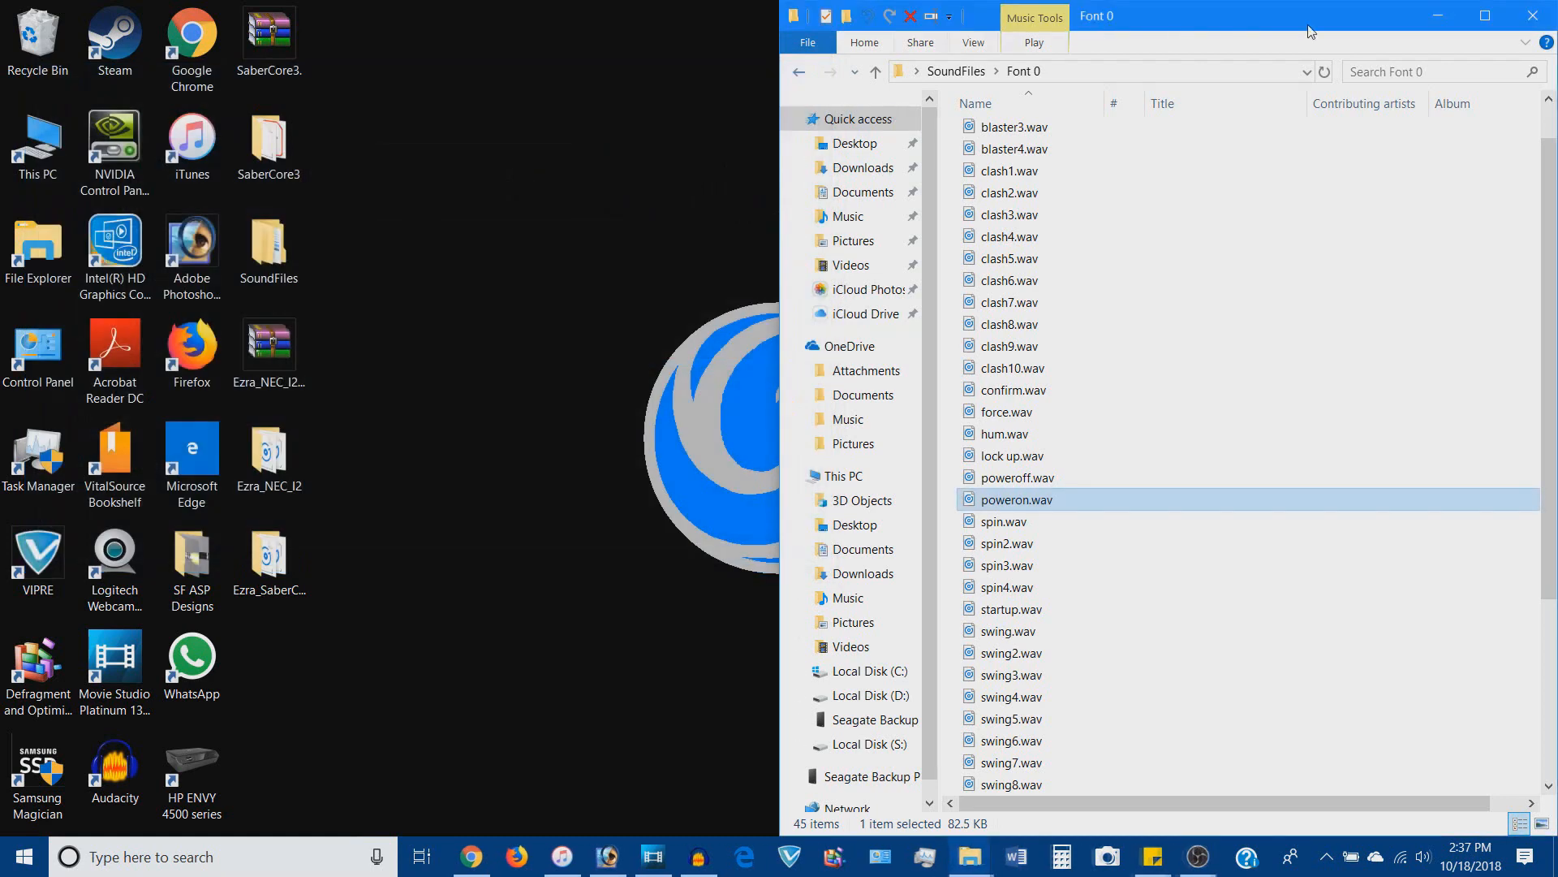
click(1440, 16)
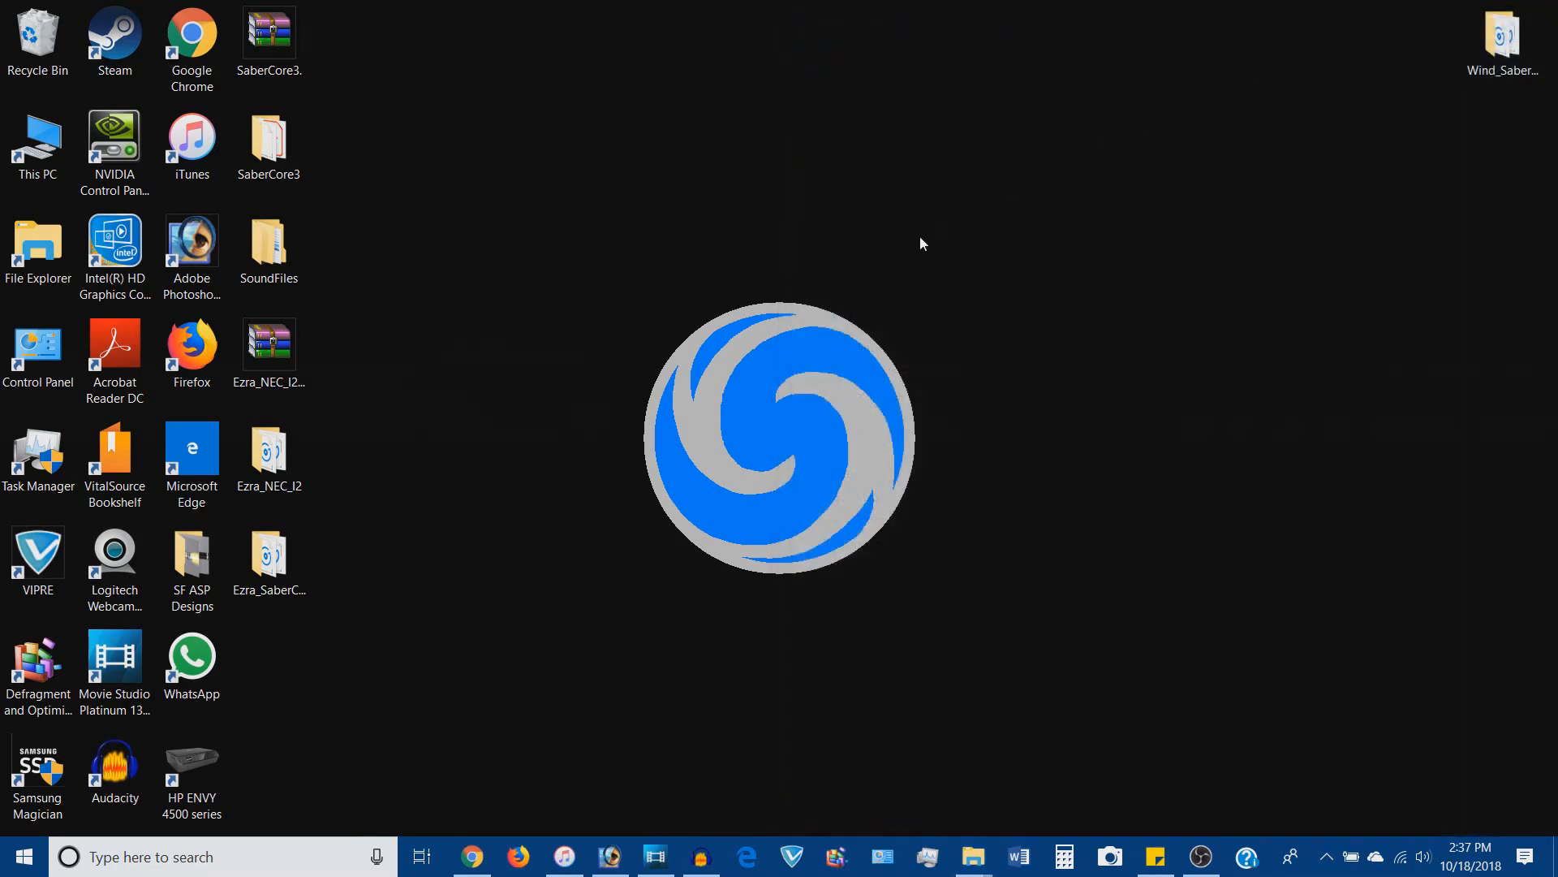